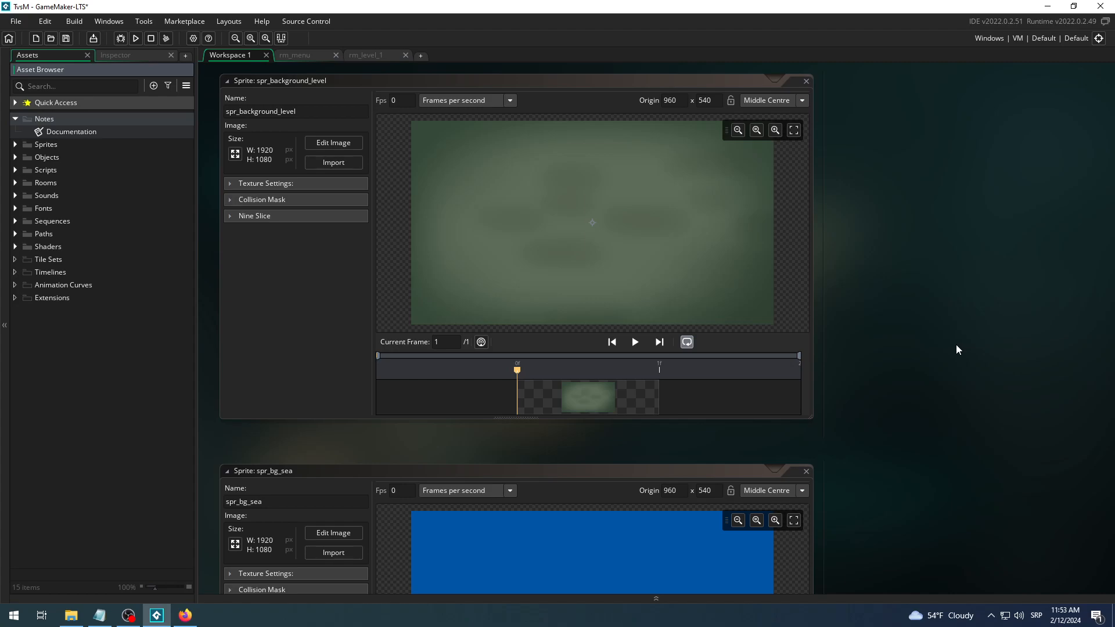
# Close the spr_bg_sea and spr_background_level sprite editors in the workspace, leaving only the Documentation note open.
pyautogui.scroll(-4, 976, 325)
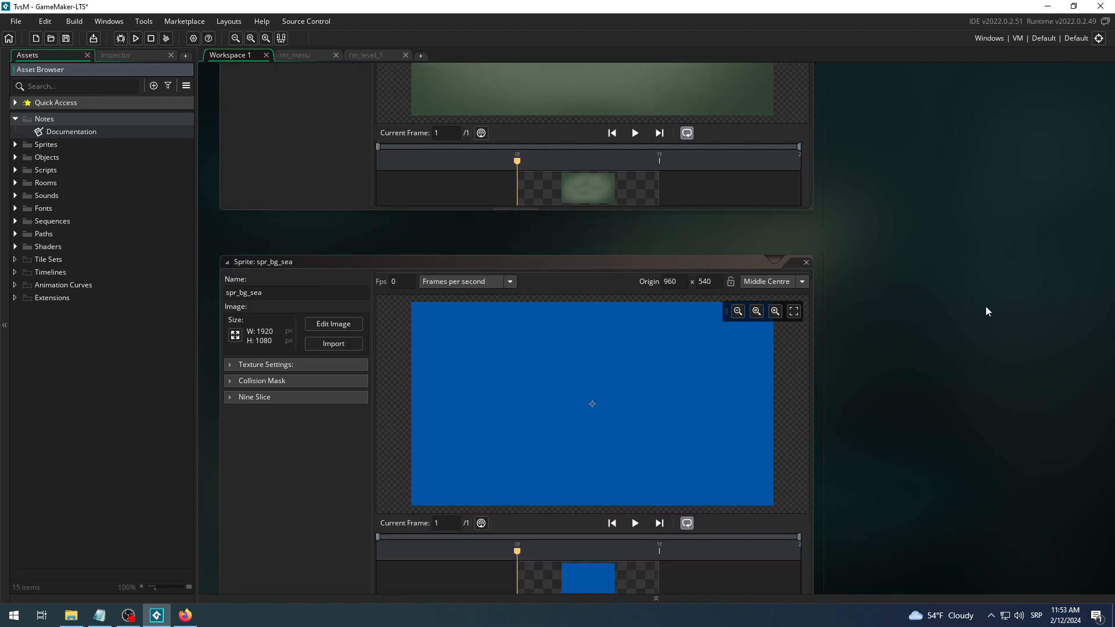
pyautogui.doubleClick(801, 224)
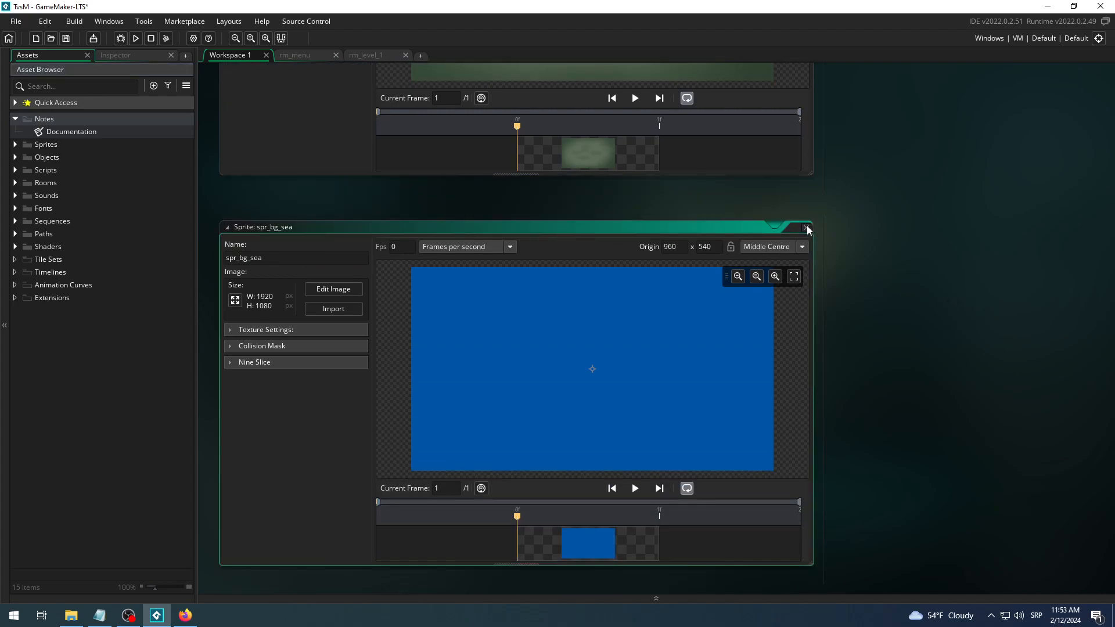
pyautogui.scroll(3, 867, 275)
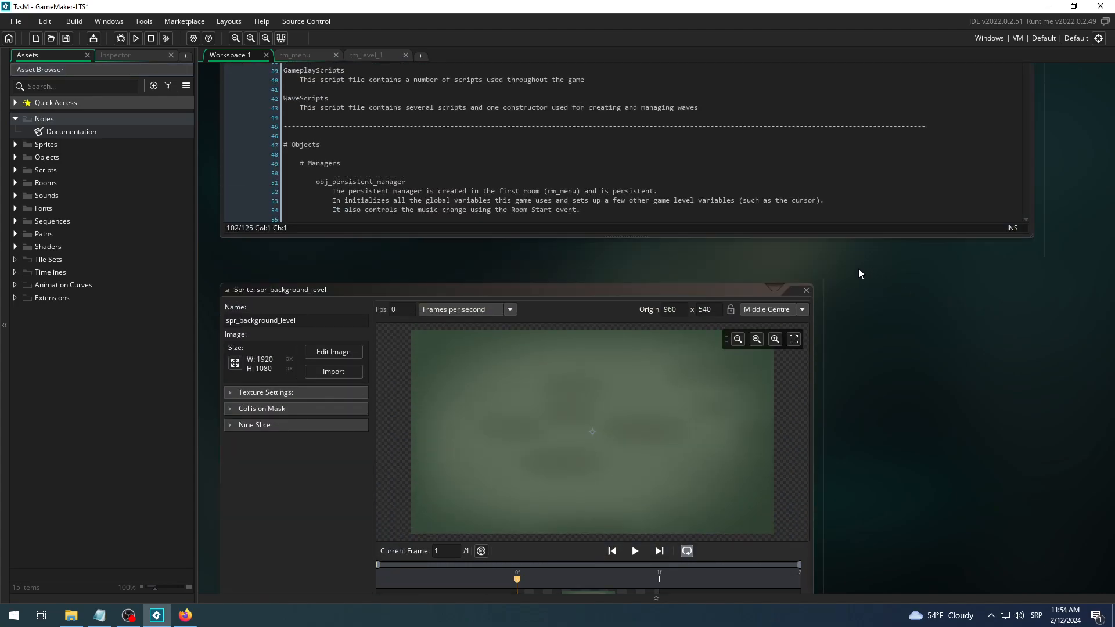
pyautogui.doubleClick(807, 288)
pyautogui.scroll(2, 969, 365)
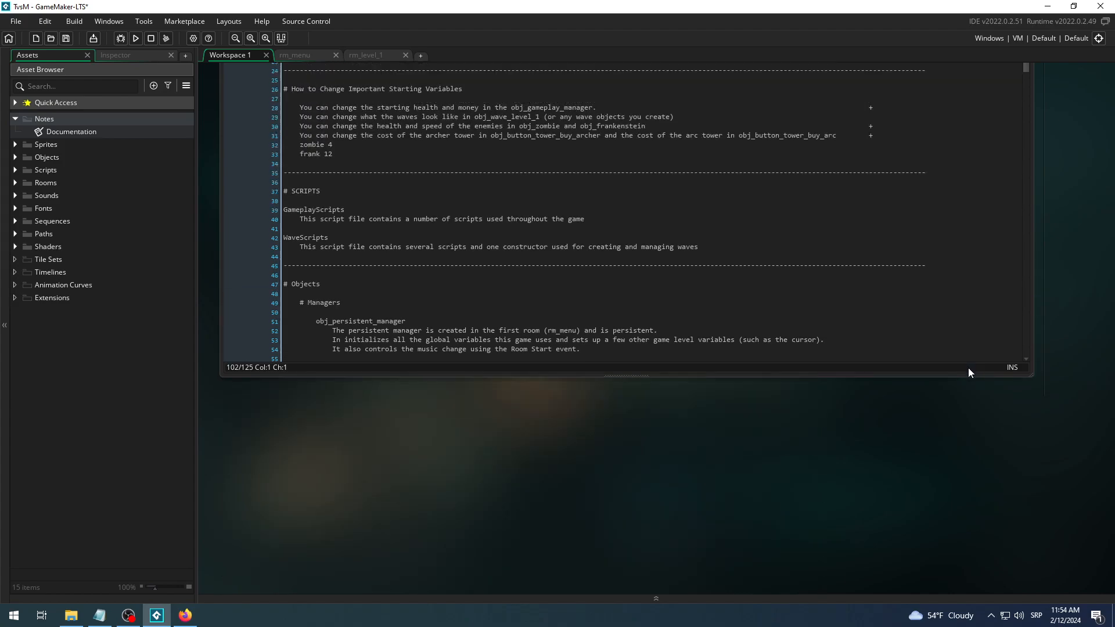
pyautogui.scroll(4, 1078, 312)
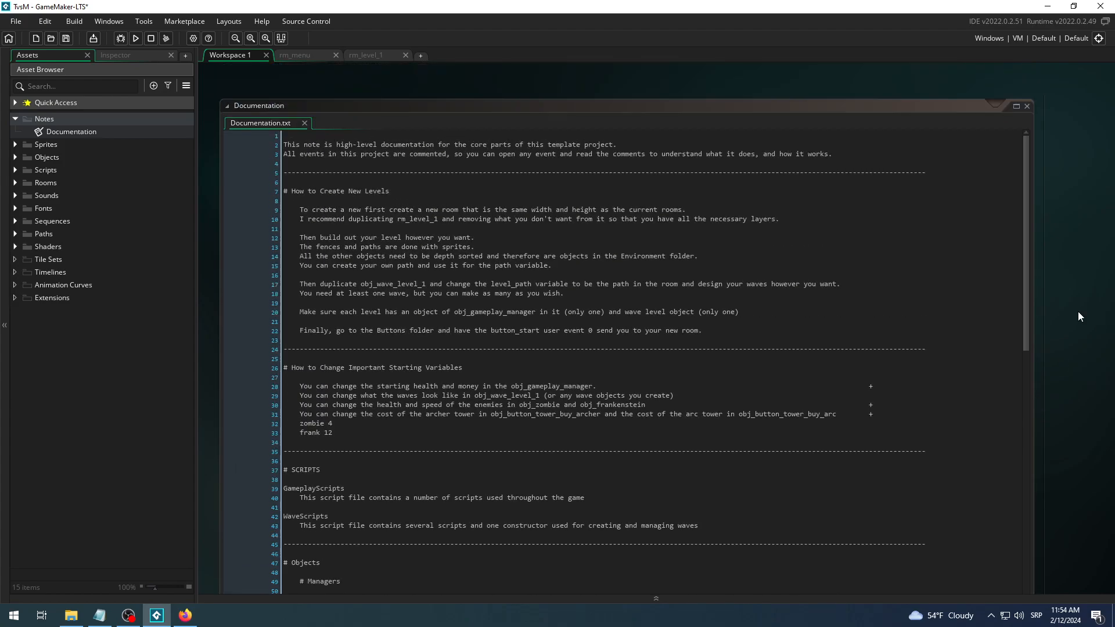
# Open the rm_level_1 room and test-run the game, entering the level from its main menu.
pyautogui.click(360, 54)
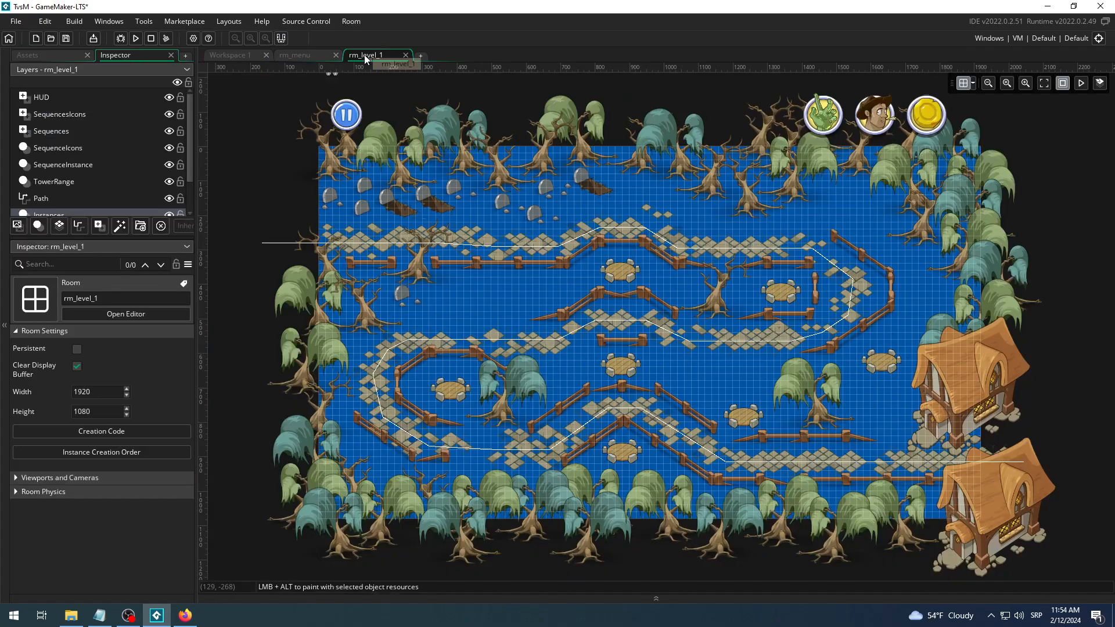
pyautogui.click(135, 38)
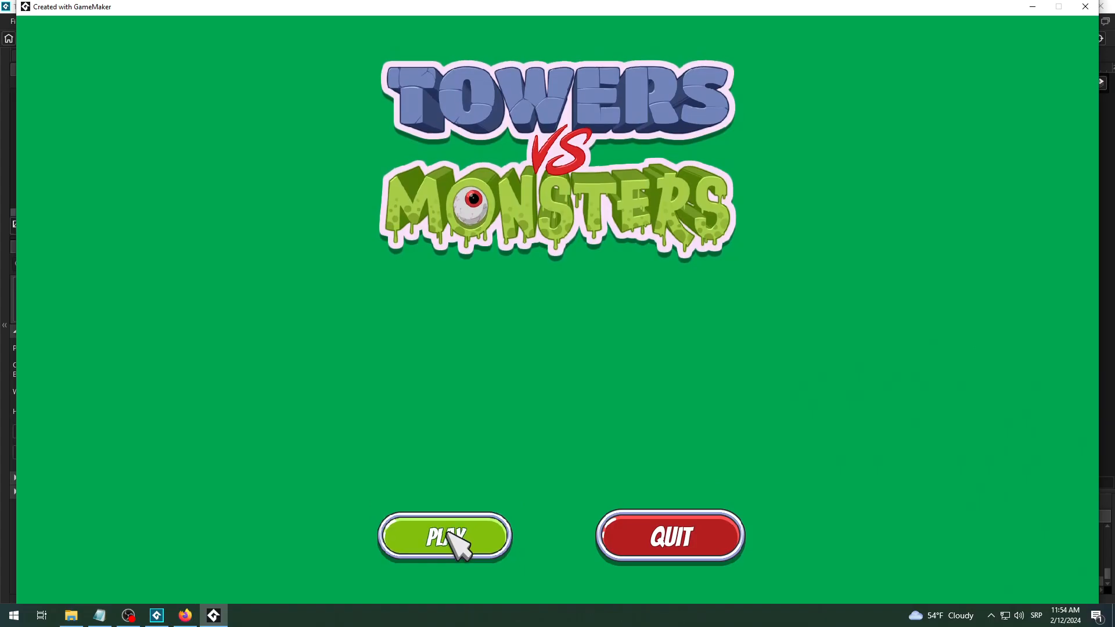
pyautogui.click(450, 530)
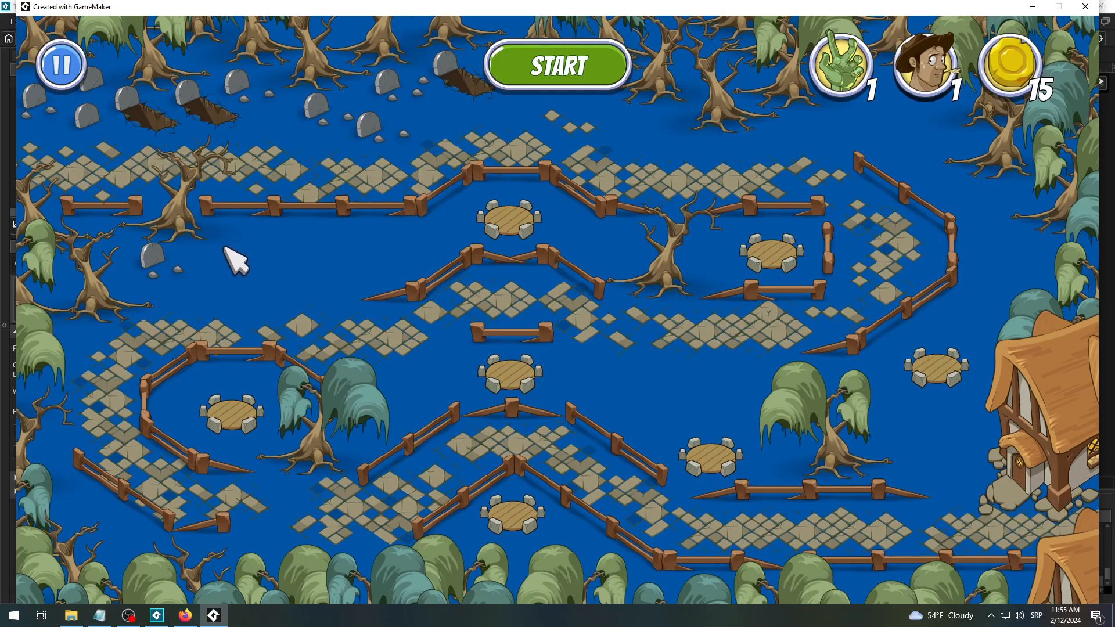
# Close the running game and collapse the output pane below the room editor.
pyautogui.moveTo(990, 8); pyautogui.dragTo(843, 124)
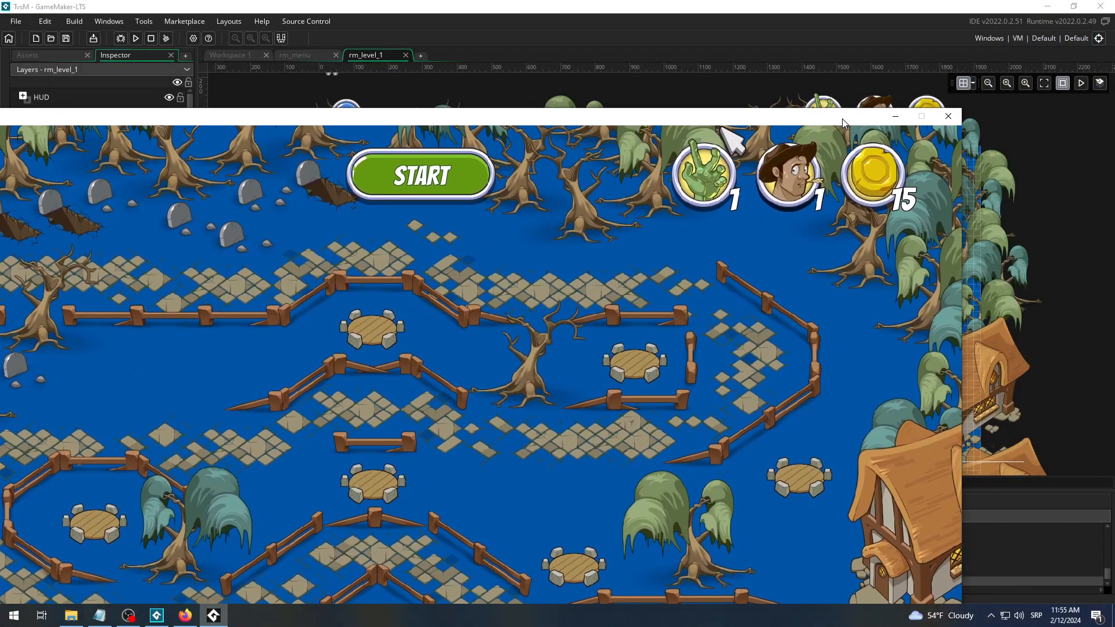
pyautogui.click(948, 116)
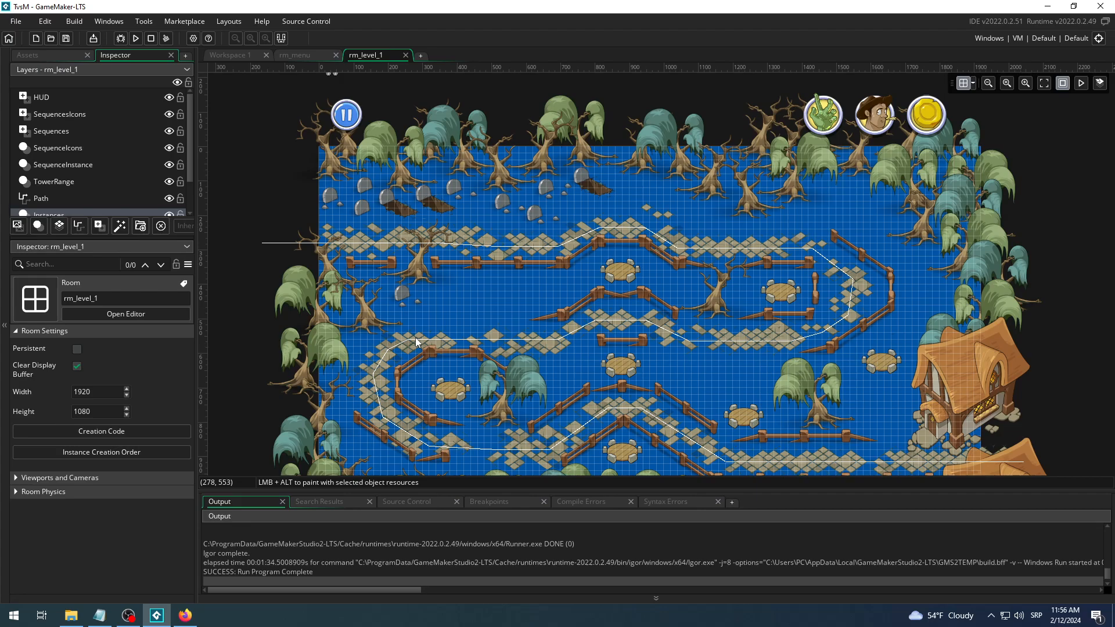
pyautogui.moveTo(314, 590); pyautogui.dragTo(455, 591)
pyautogui.click(455, 597)
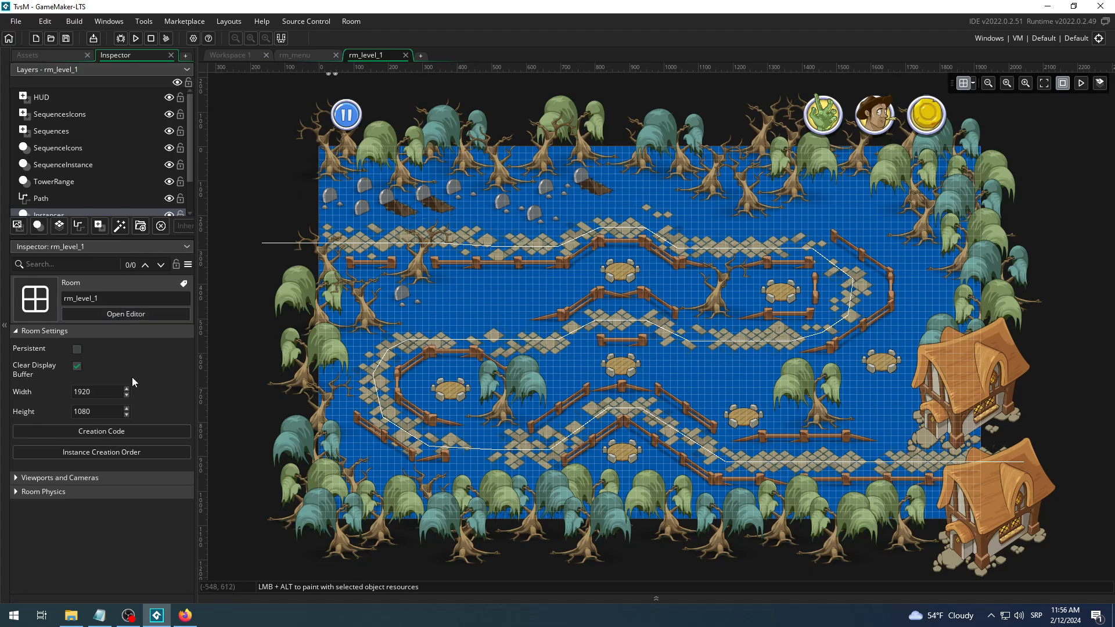
# Enlarge the layer list of rm_level_1 and inspect the Road, Backgrounds and Instances layers.
pyautogui.click(244, 55)
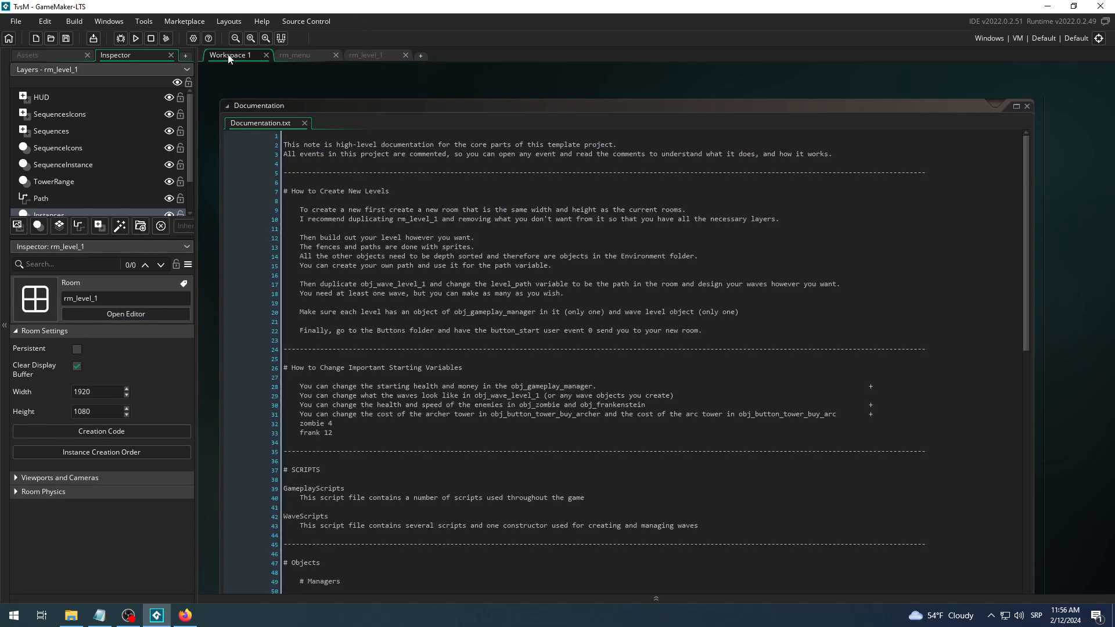
pyautogui.click(359, 53)
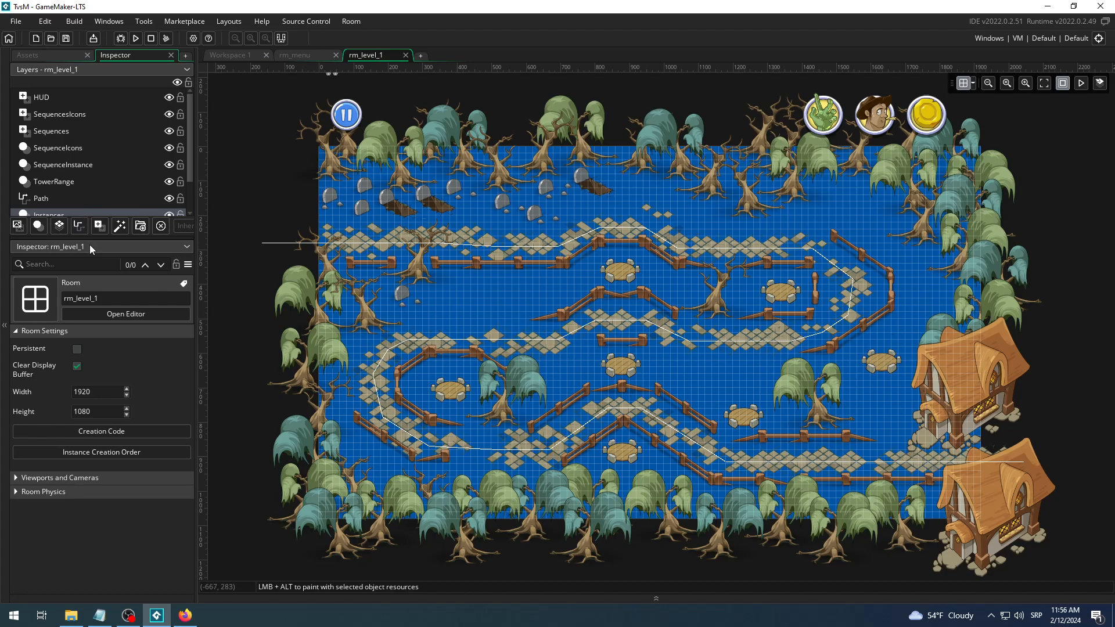
pyautogui.moveTo(109, 240); pyautogui.dragTo(115, 296)
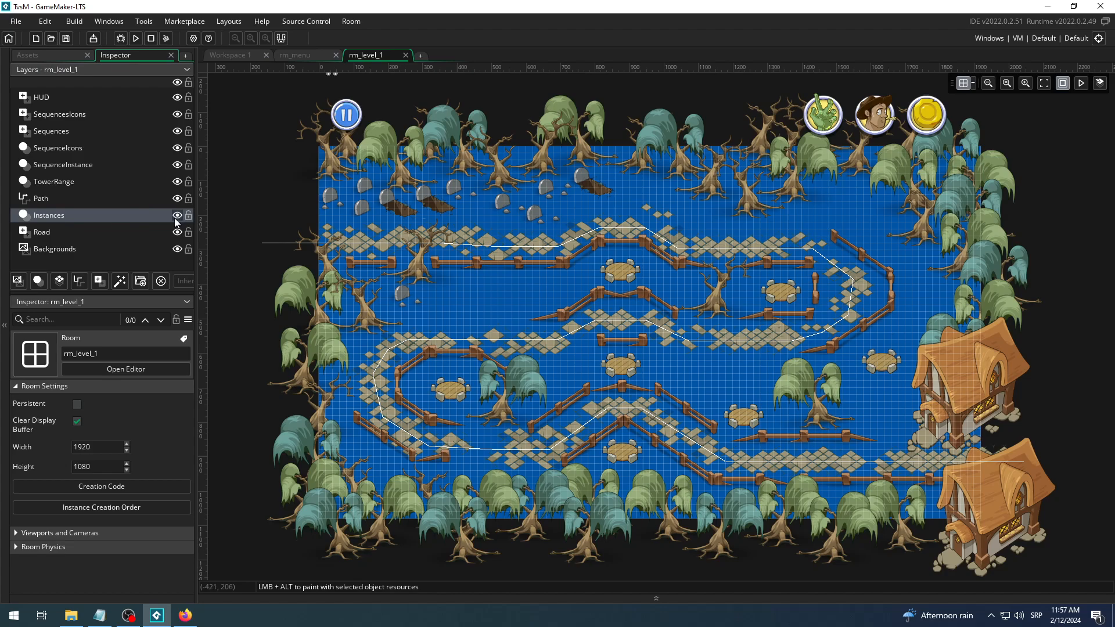
pyautogui.click(50, 232)
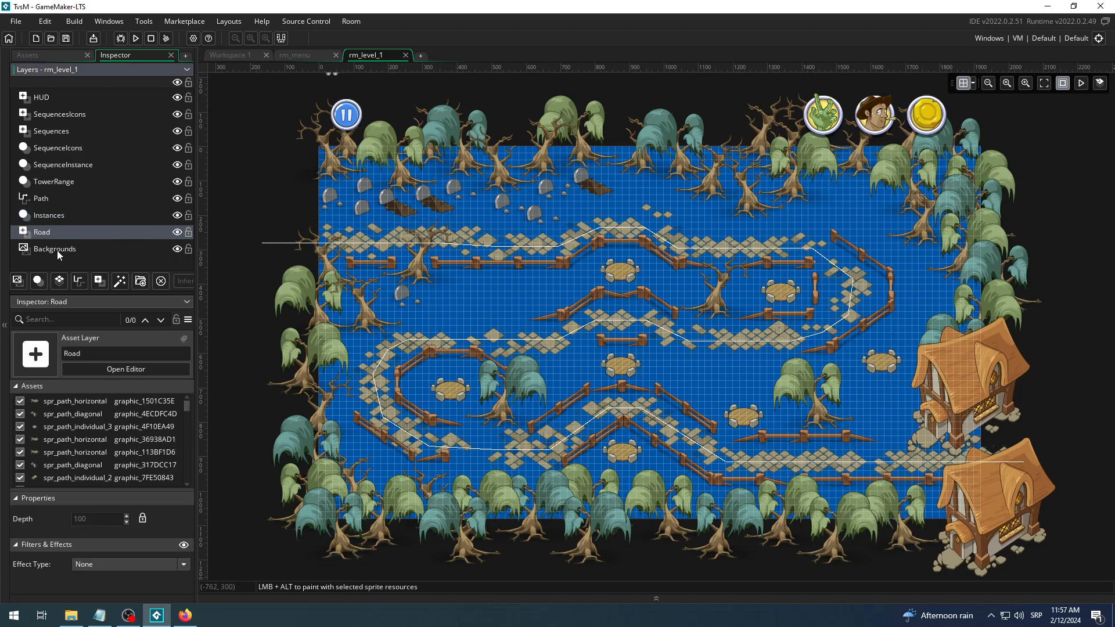
pyautogui.click(57, 250)
pyautogui.click(58, 232)
pyautogui.click(63, 216)
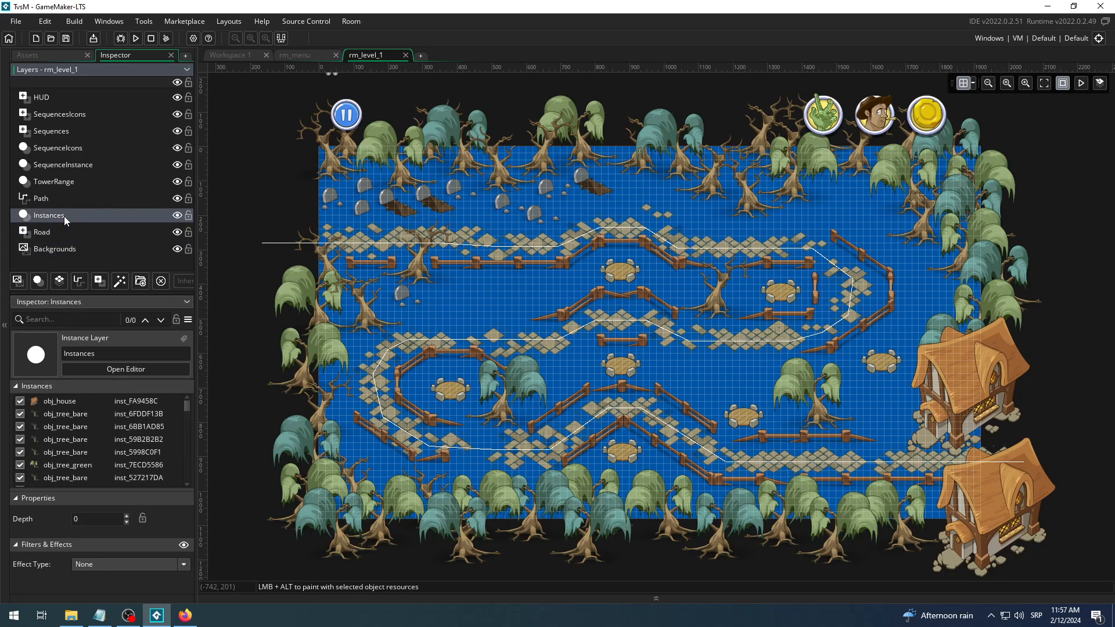
# Hide the Instances and Road layers of rm_level_1 in the room editor.
pyautogui.click(177, 216)
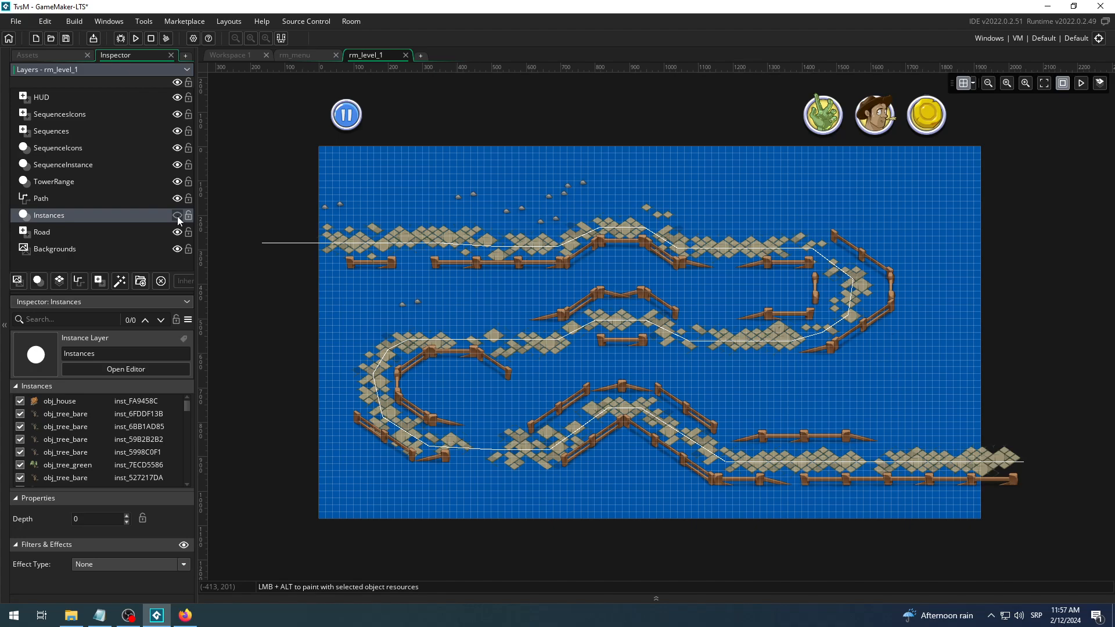
pyautogui.click(177, 216)
pyautogui.click(178, 215)
pyautogui.click(178, 215)
pyautogui.click(177, 216)
pyautogui.click(95, 232)
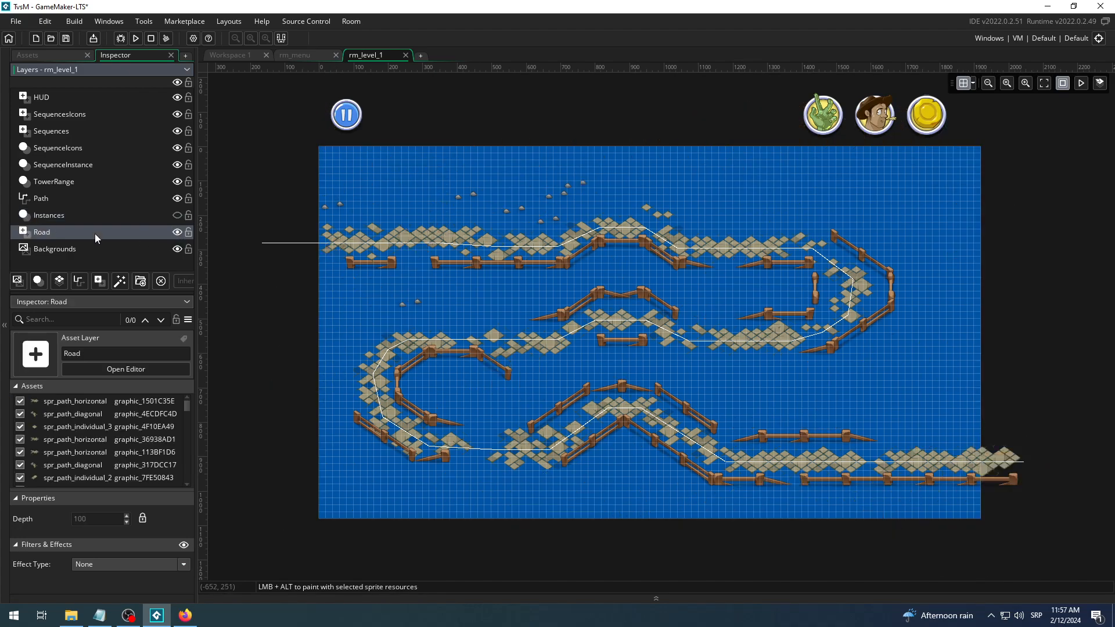
pyautogui.click(177, 232)
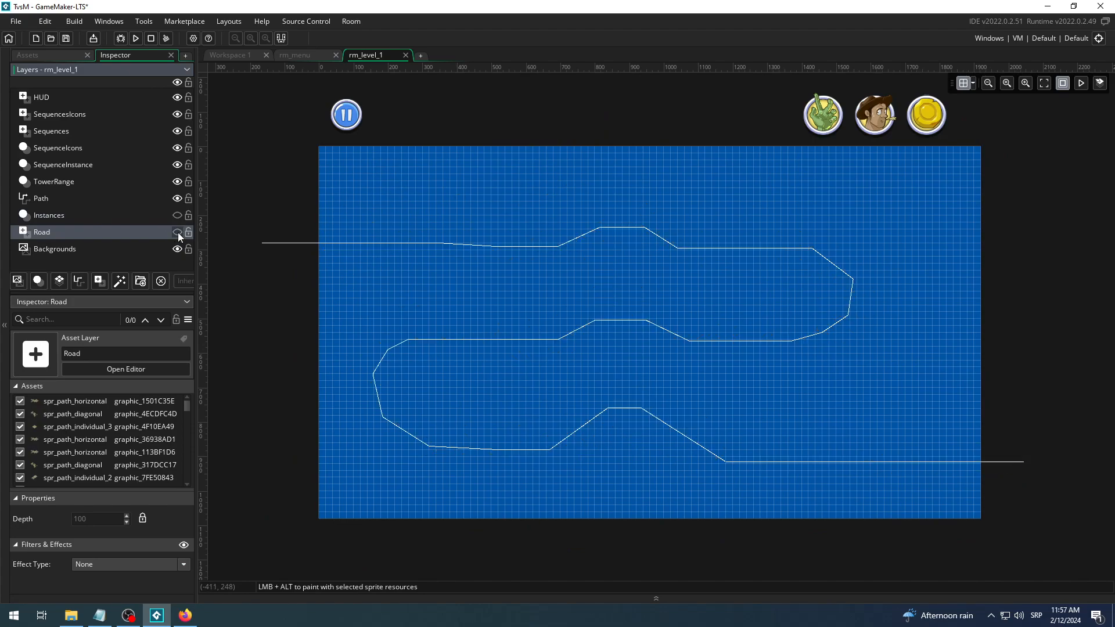
# Test-run the game into the level, check the build options on several tower platforms, and close the game.
pyautogui.click(136, 41)
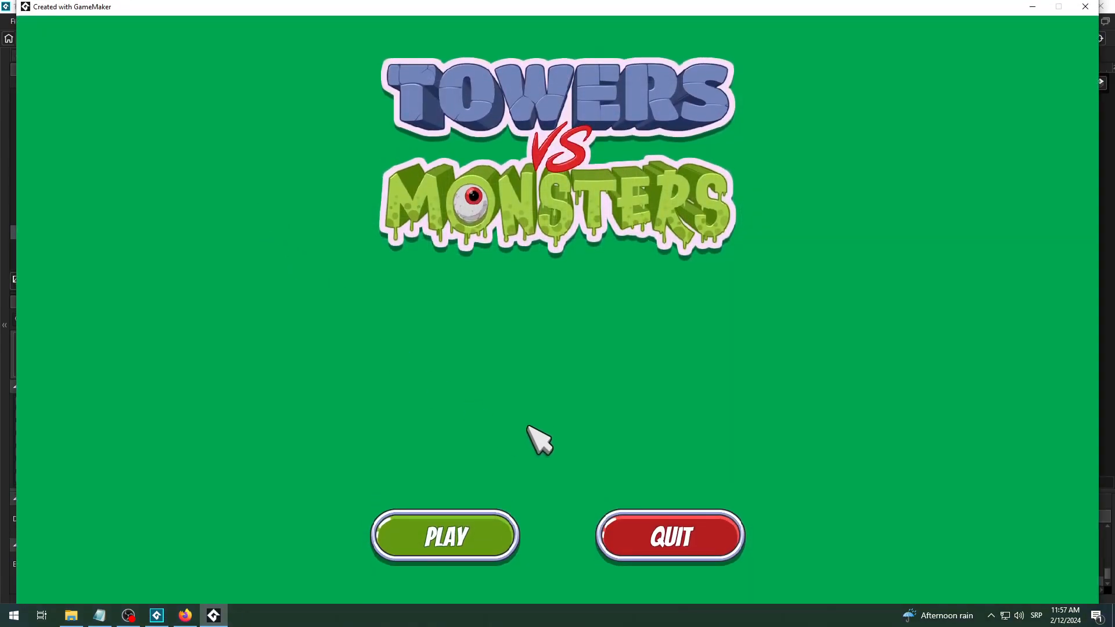
pyautogui.click(470, 530)
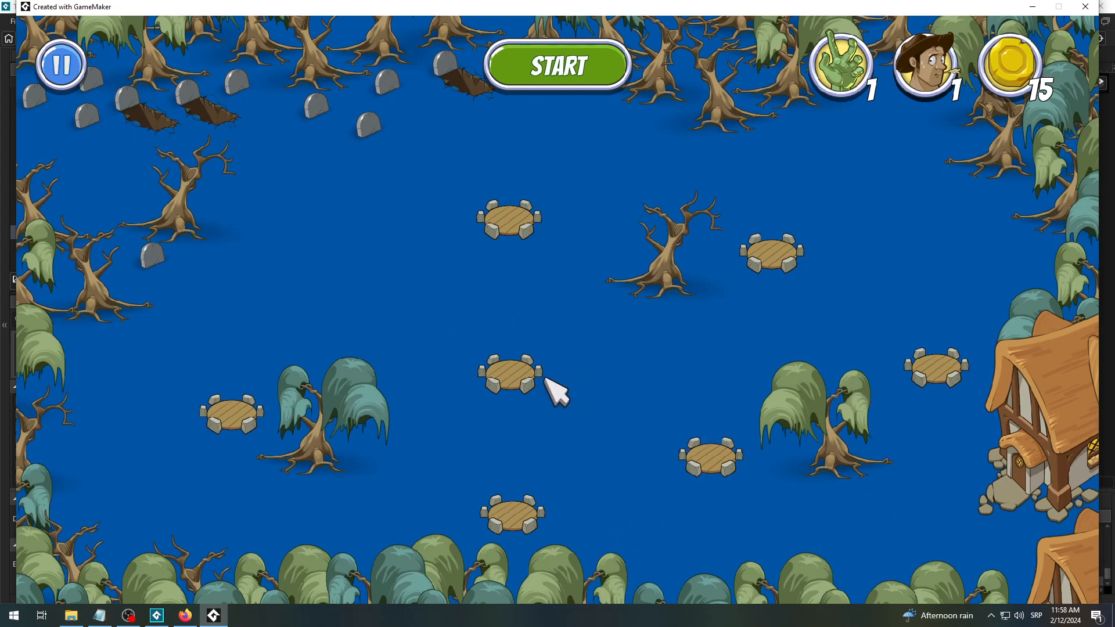
pyautogui.click(515, 376)
pyautogui.click(511, 516)
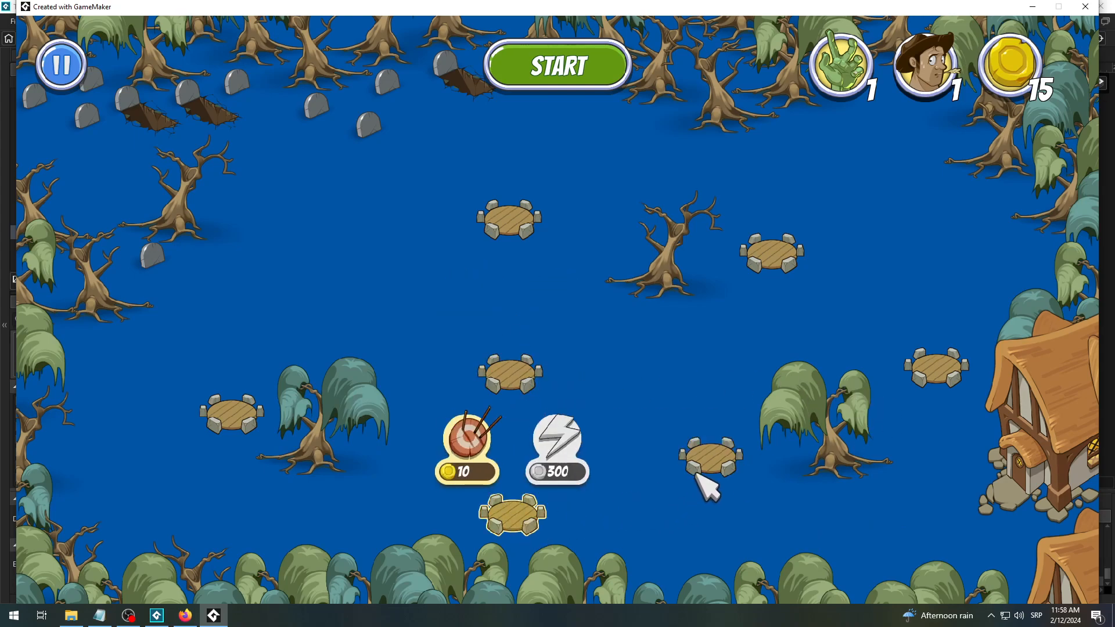
pyautogui.click(713, 462)
pyautogui.click(849, 444)
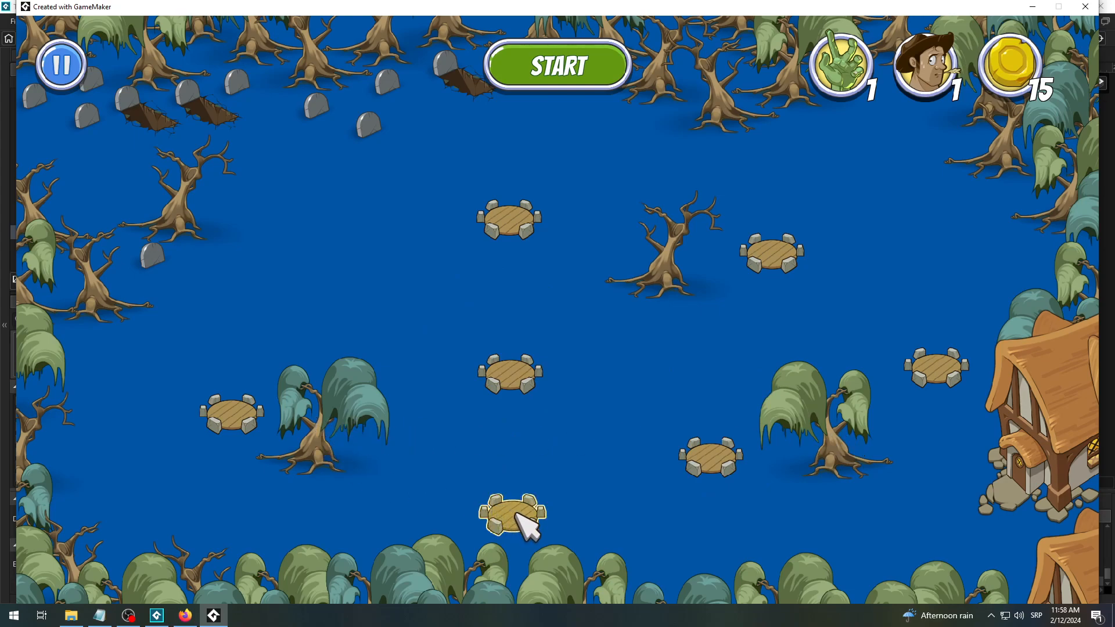
pyautogui.click(516, 374)
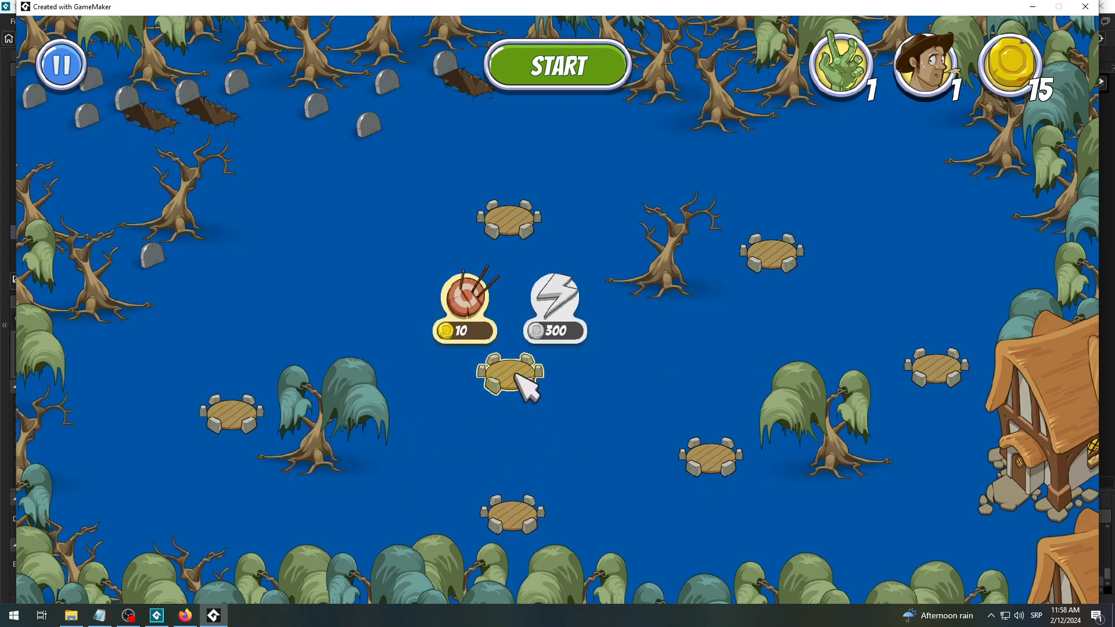
pyautogui.click(511, 224)
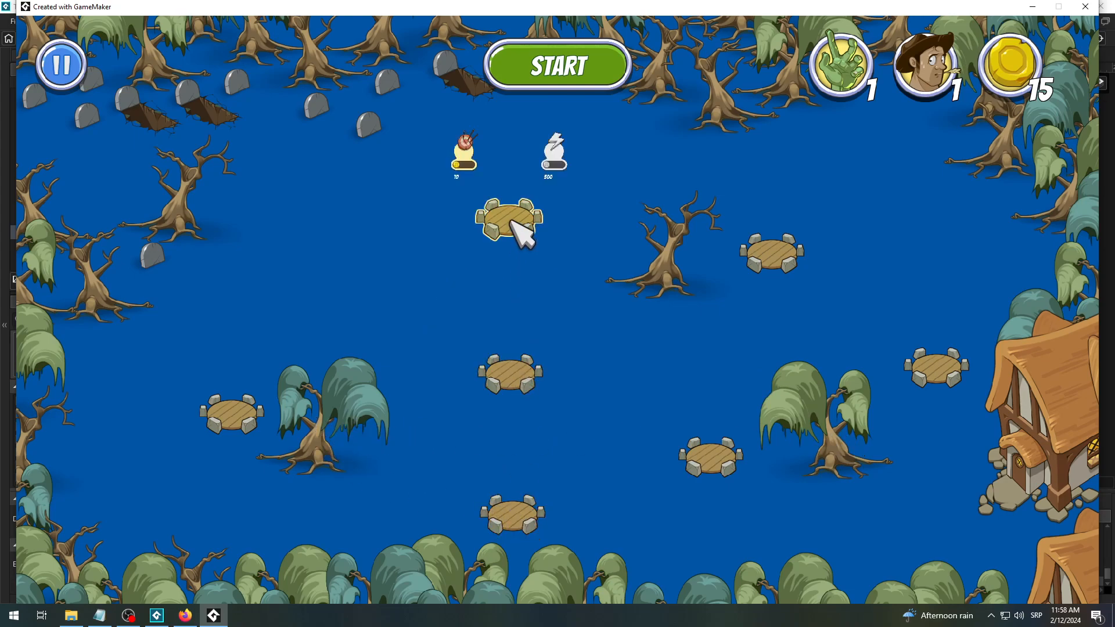
pyautogui.click(781, 261)
pyautogui.click(523, 230)
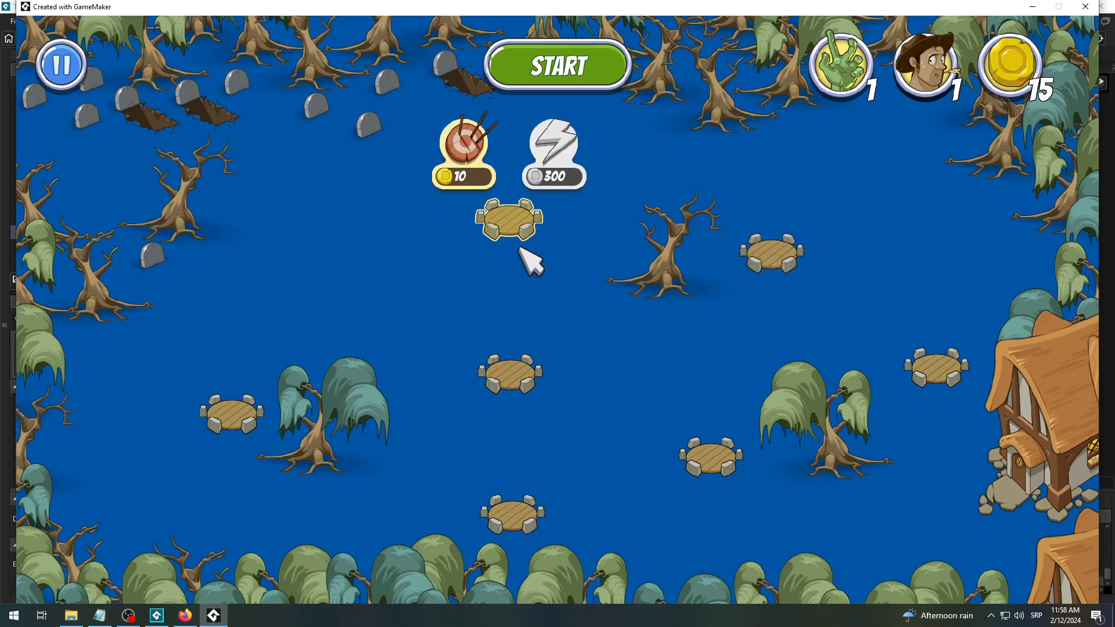
pyautogui.click(518, 380)
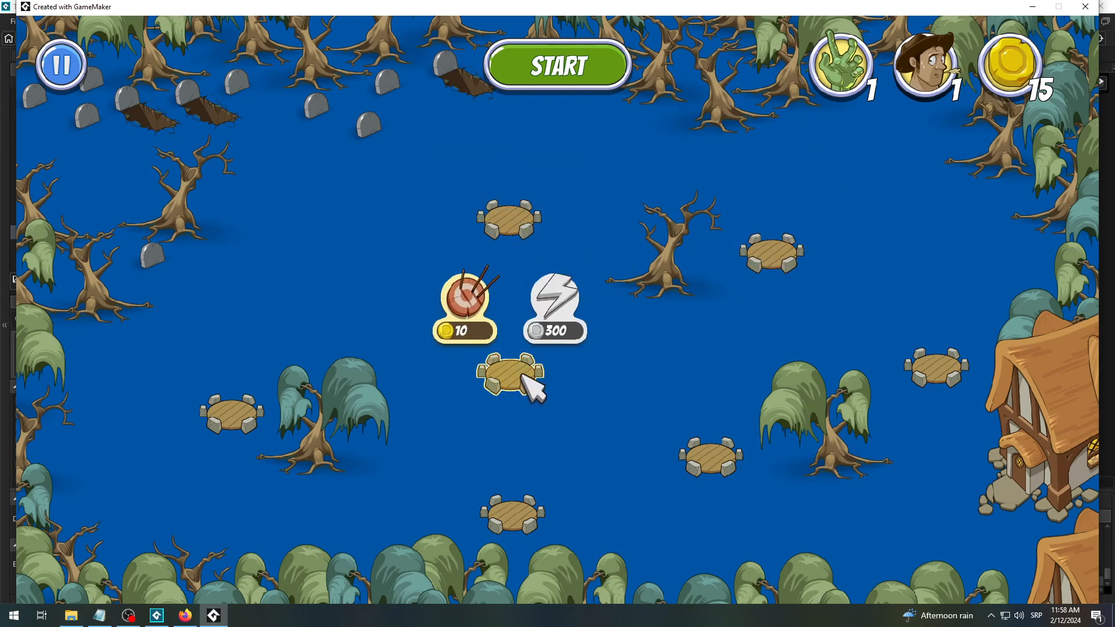
pyautogui.click(951, 375)
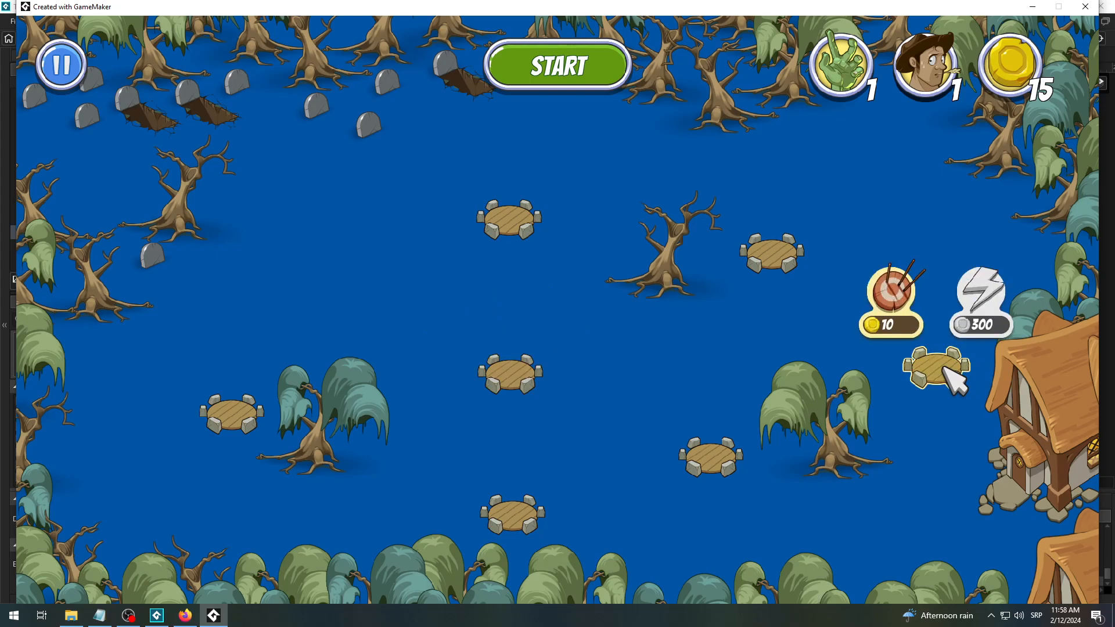
pyautogui.click(1084, 6)
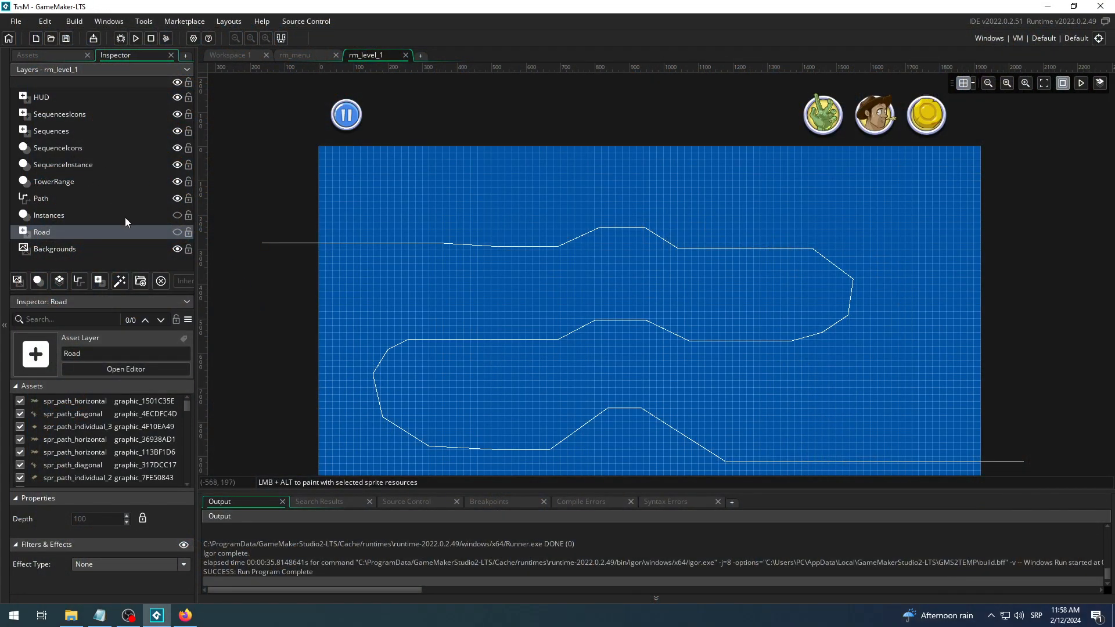
# Turn the visibility of the Road and Instances layers back on and collapse the output pane.
pyautogui.click(177, 232)
pyautogui.click(177, 232)
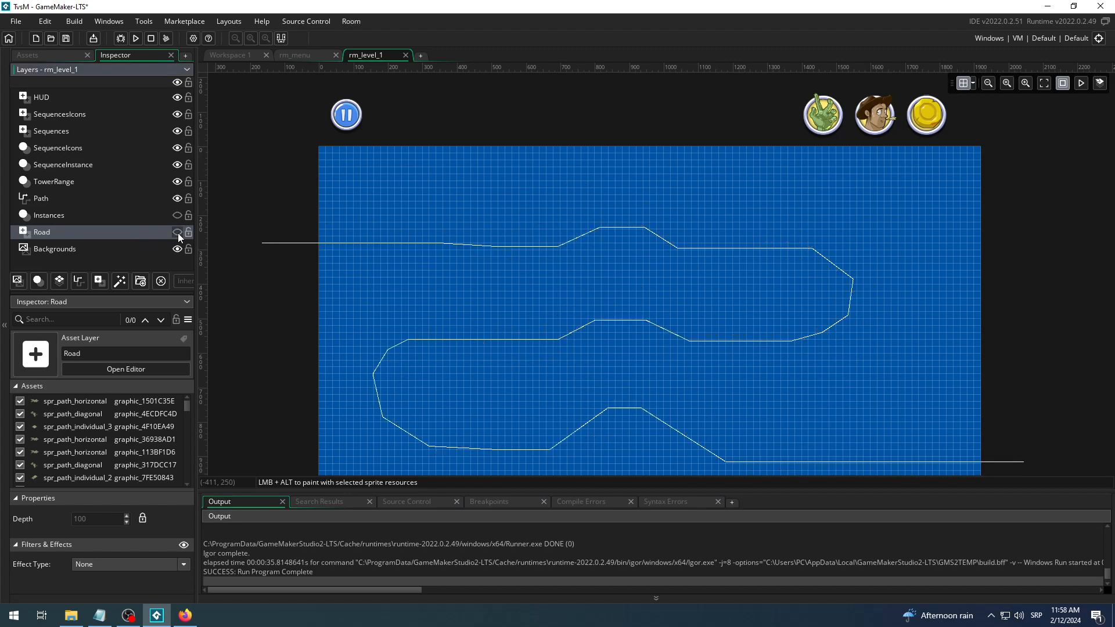
pyautogui.click(177, 232)
pyautogui.click(178, 233)
pyautogui.click(178, 232)
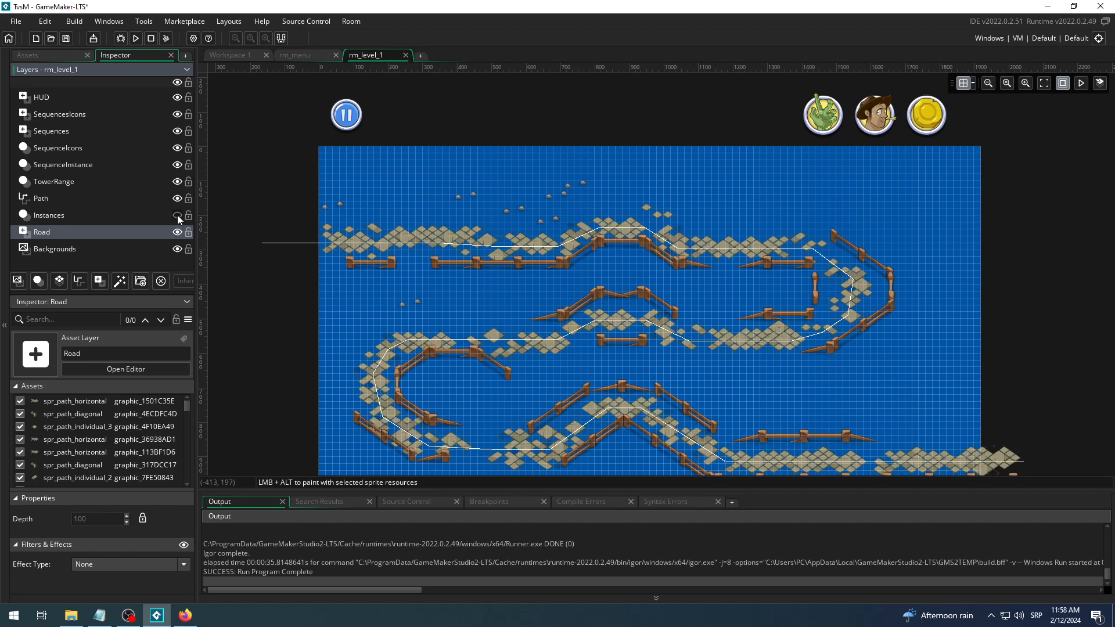
pyautogui.click(177, 215)
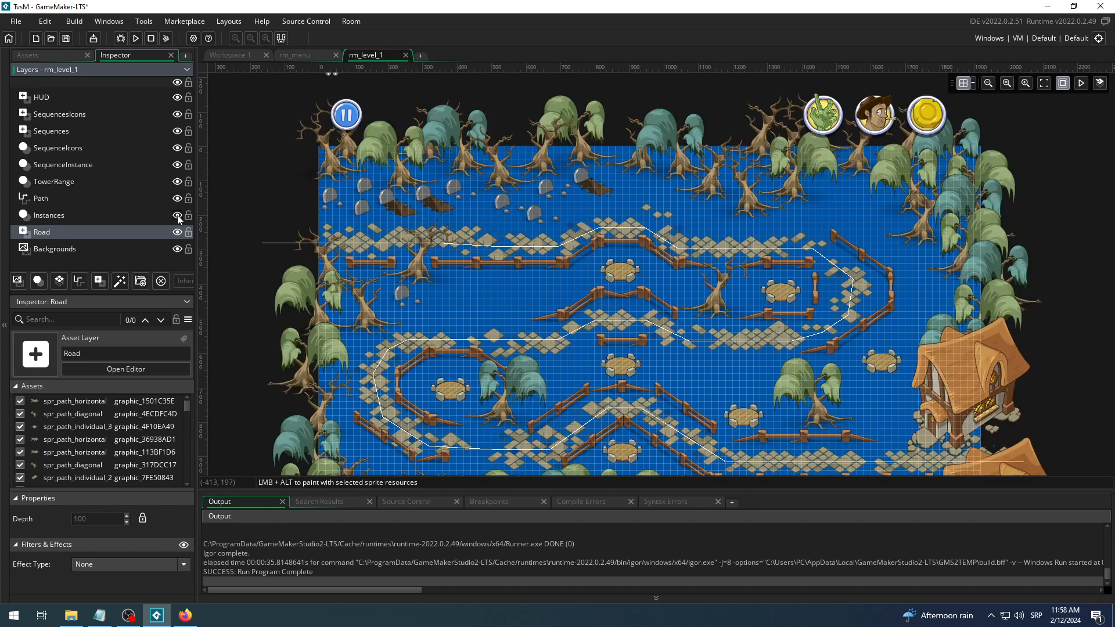
pyautogui.click(177, 216)
pyautogui.click(177, 216)
pyautogui.click(567, 599)
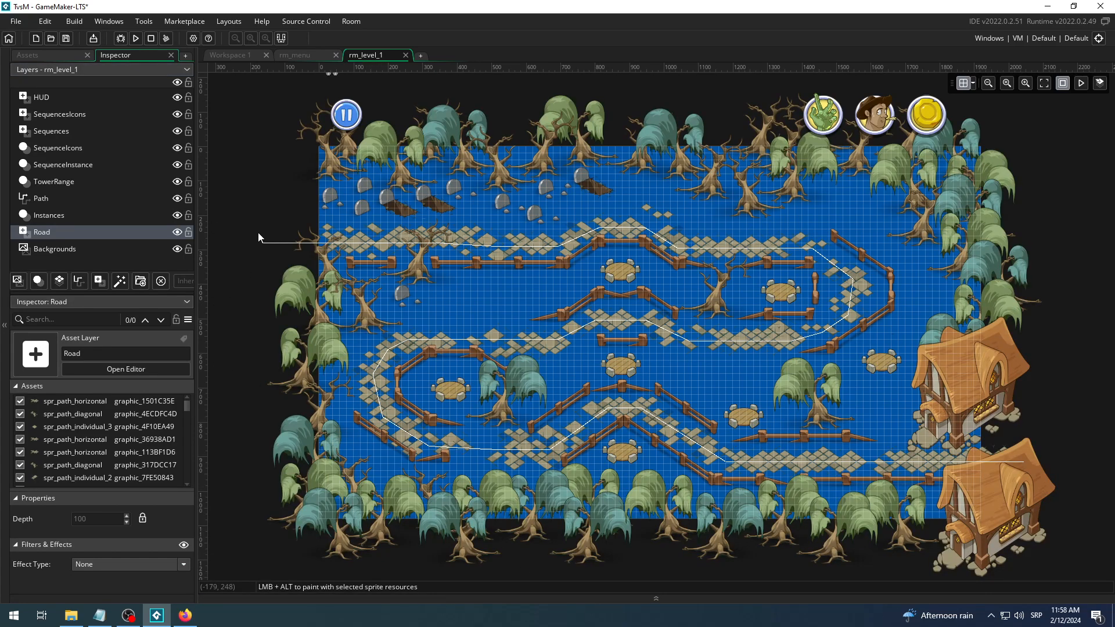
# Shrink the layer list, collapse the Road layer's Properties and Filters & Effects sections, and enlarge its Assets list.
pyautogui.moveTo(171, 294); pyautogui.dragTo(183, 211)
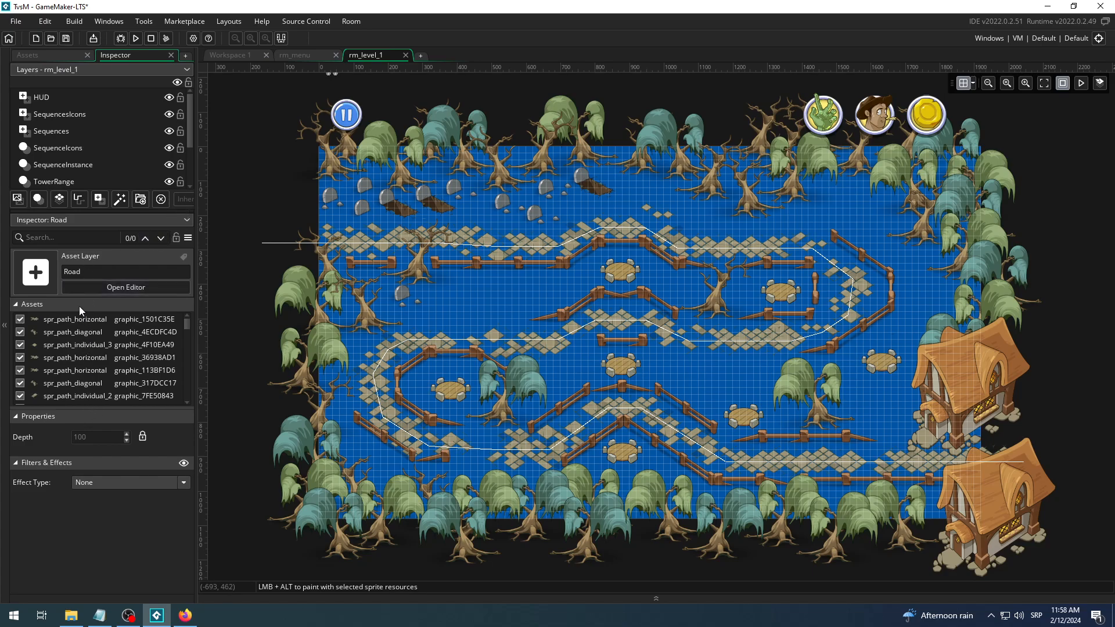
pyautogui.click(16, 305)
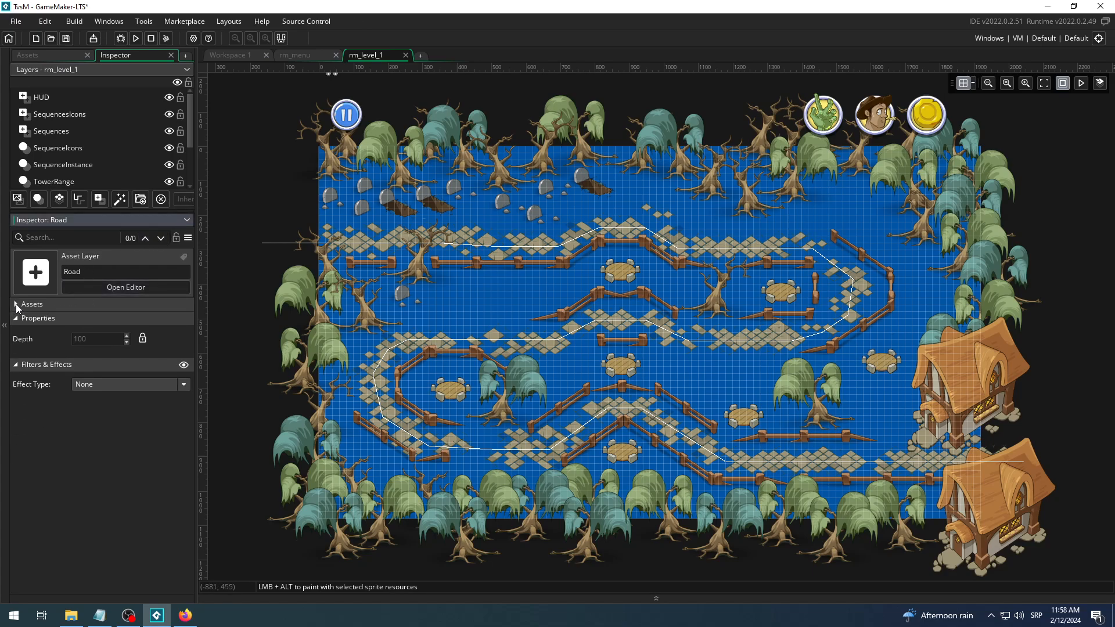
pyautogui.click(16, 304)
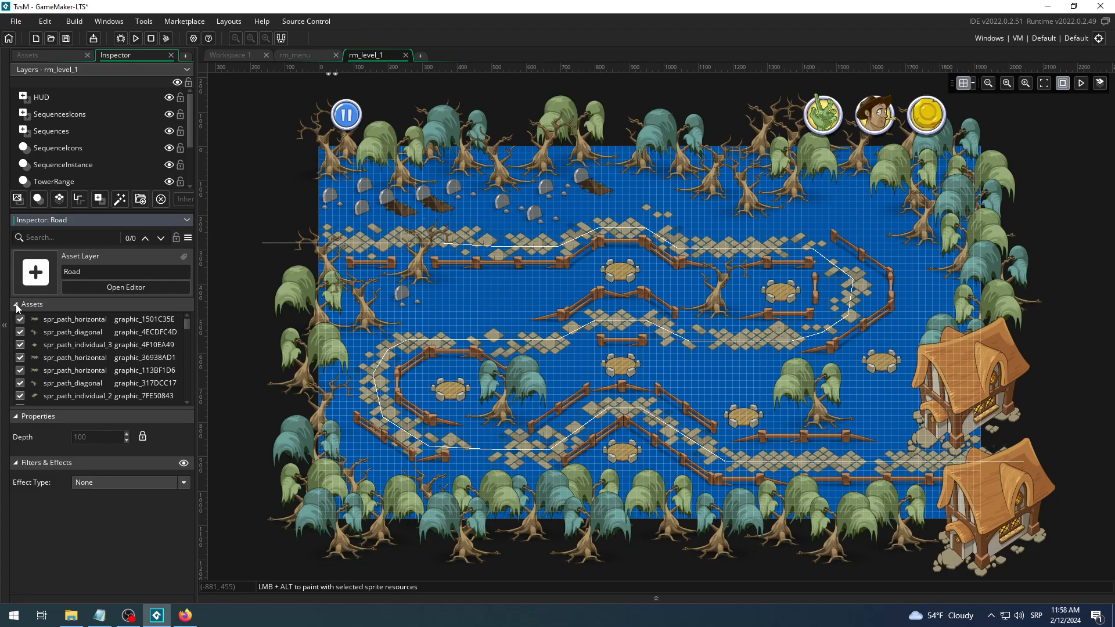
pyautogui.click(16, 305)
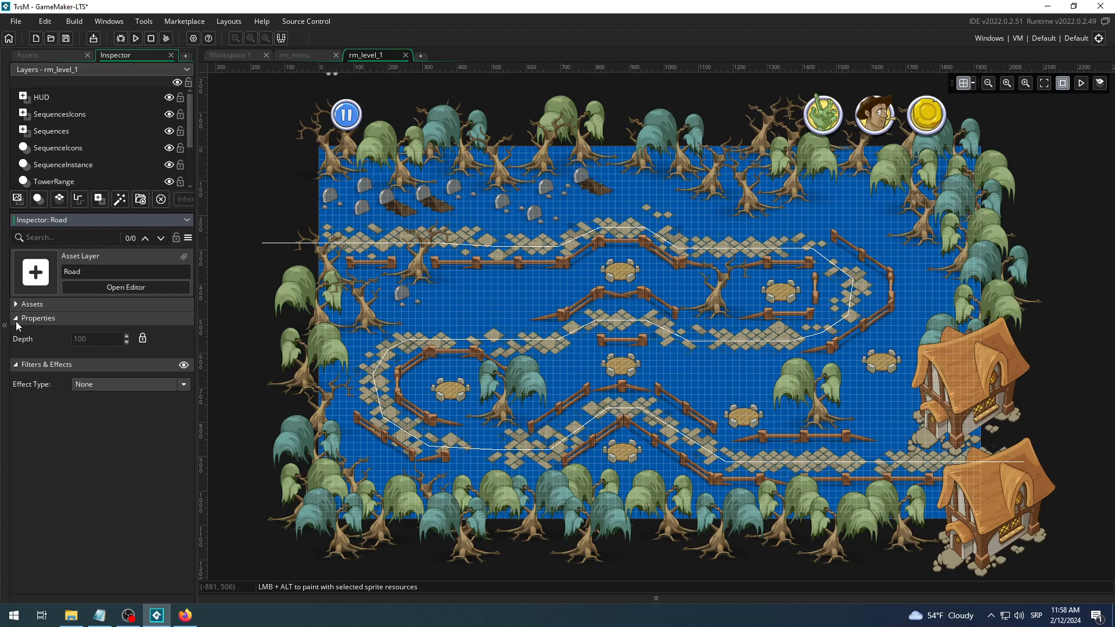
pyautogui.click(17, 318)
pyautogui.click(15, 332)
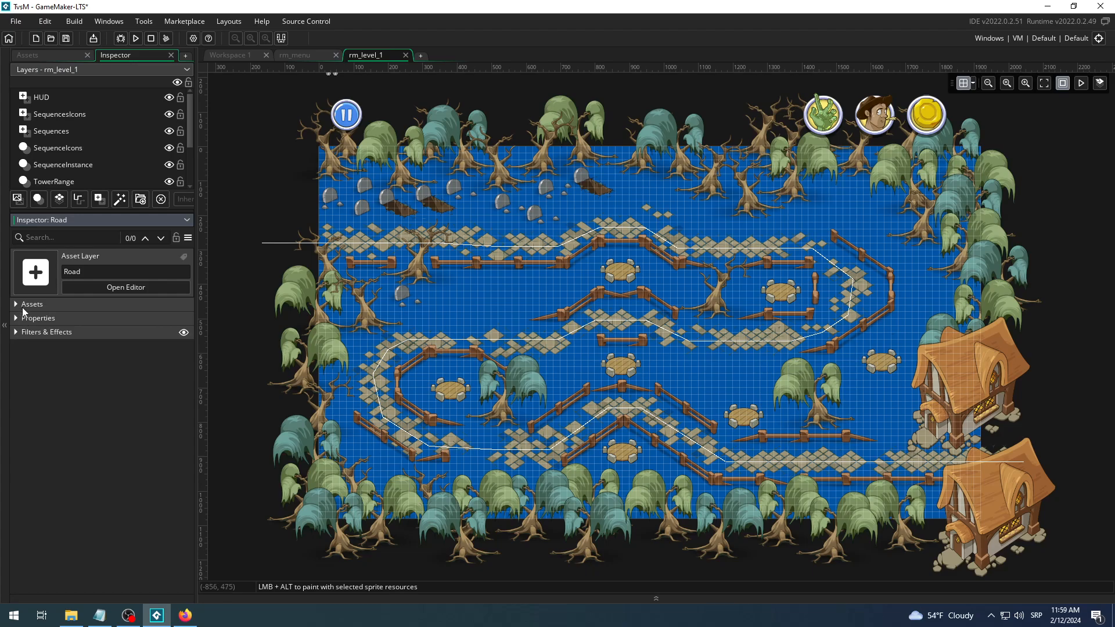
pyautogui.click(16, 306)
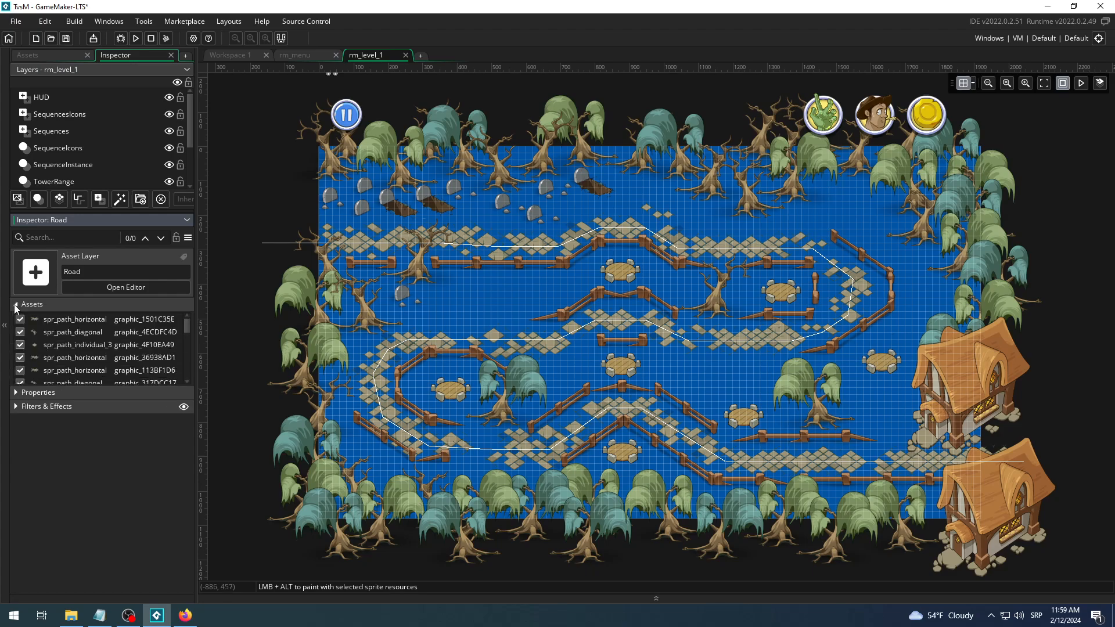
pyautogui.moveTo(122, 407); pyautogui.dragTo(138, 577)
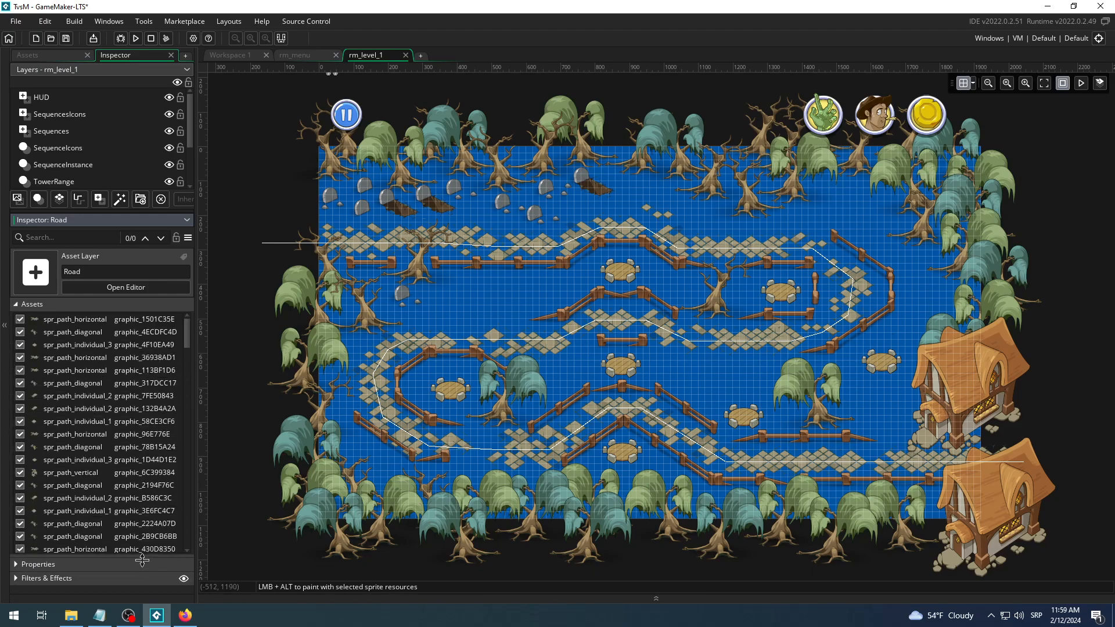
# Browse the path and fence sprites in the Road layer's asset list and return to its beginning.
pyautogui.scroll(-7, 112, 386)
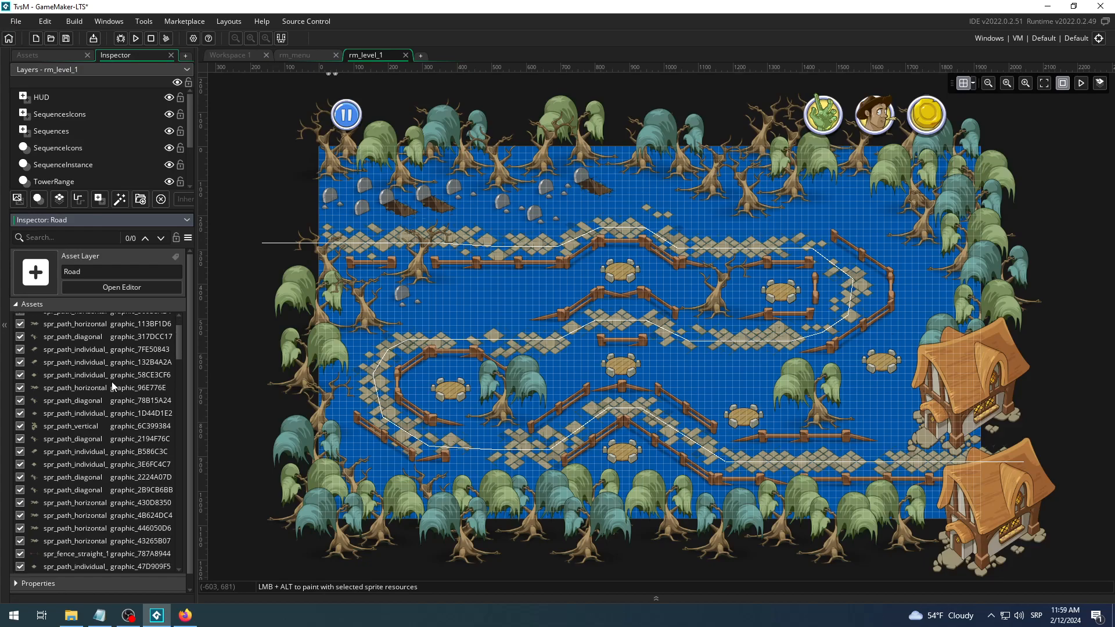
pyautogui.scroll(-8, 114, 379)
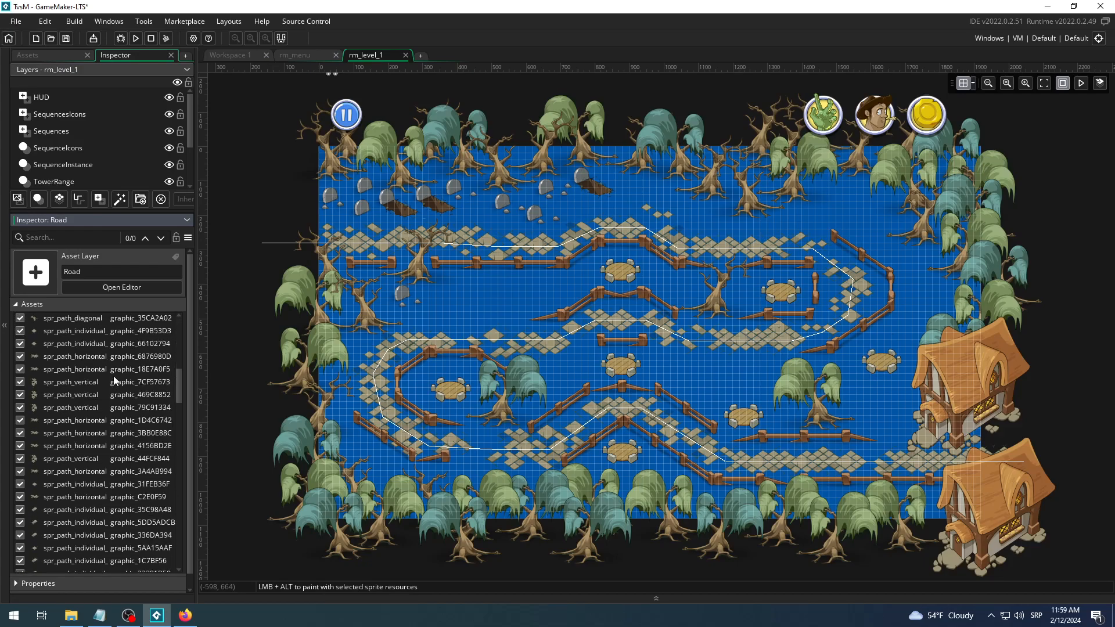
pyautogui.scroll(-8, 114, 377)
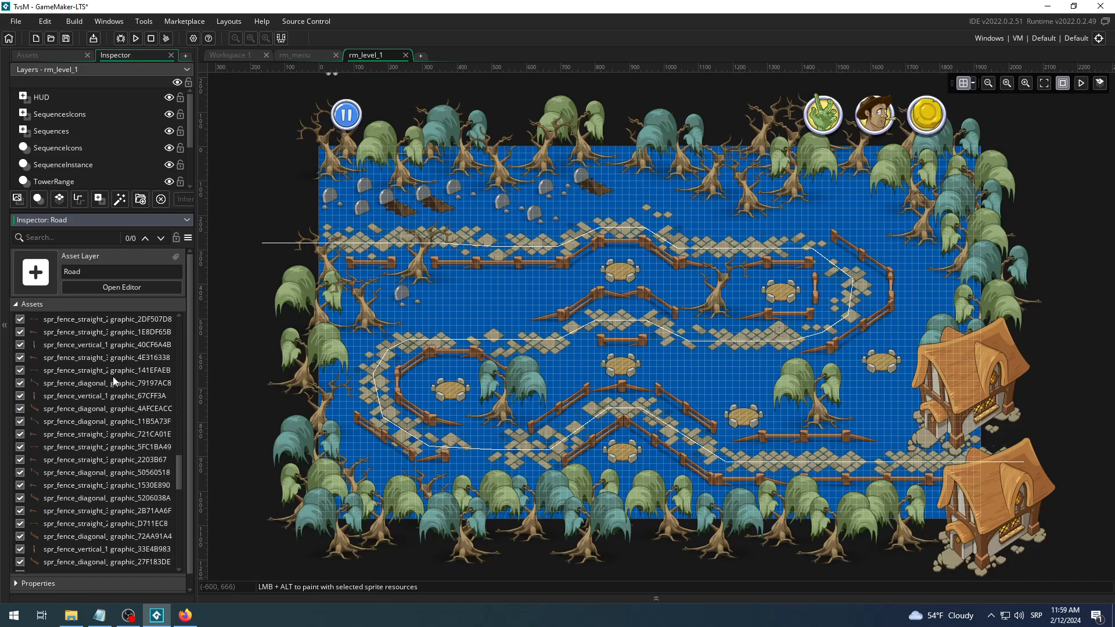
pyautogui.scroll(-8, 113, 376)
pyautogui.scroll(-6, 113, 377)
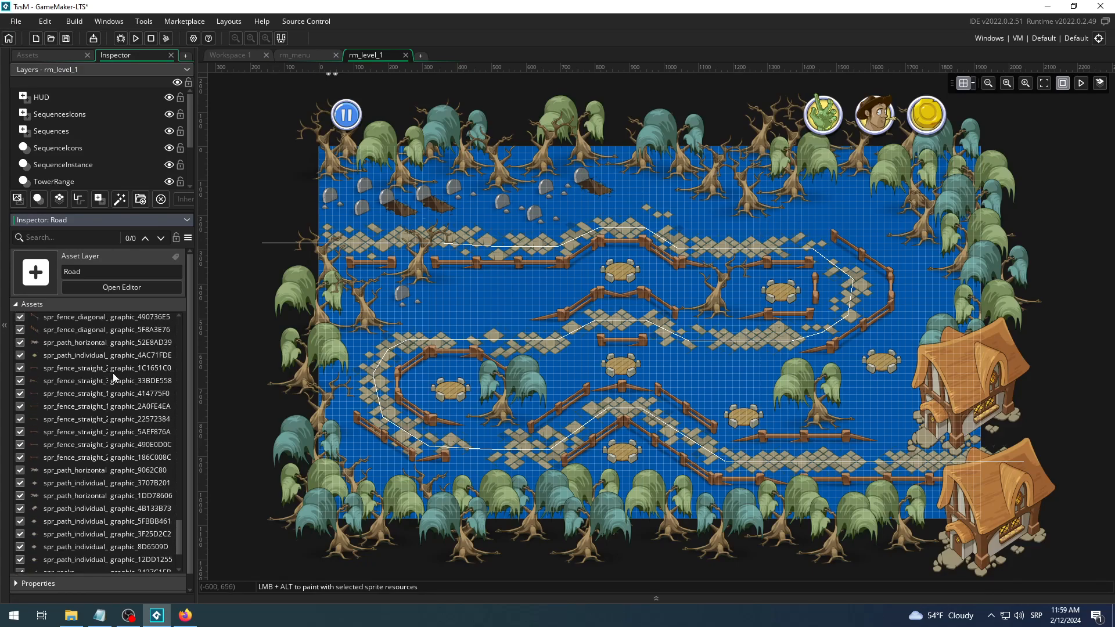
pyautogui.scroll(8, 114, 482)
pyautogui.scroll(8, 114, 464)
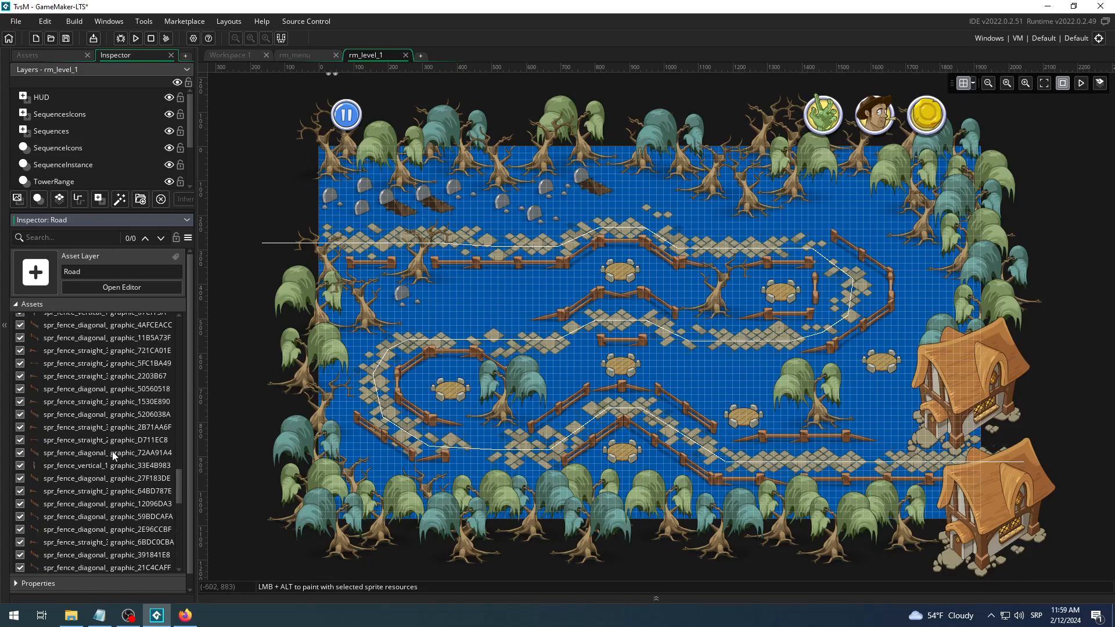
pyautogui.scroll(8, 114, 446)
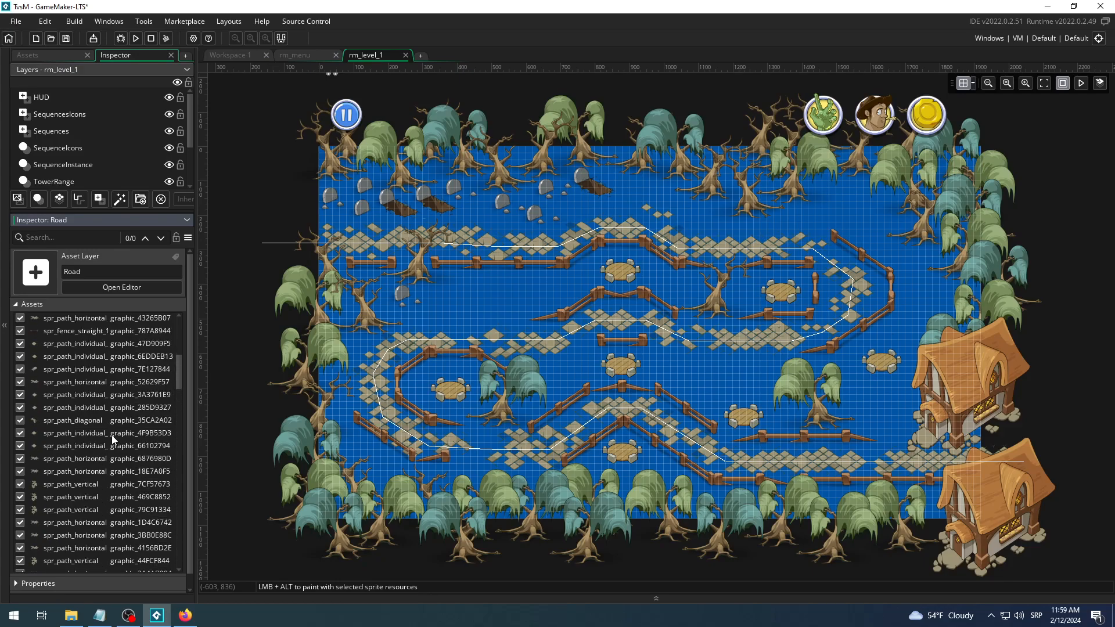
pyautogui.scroll(6, 113, 437)
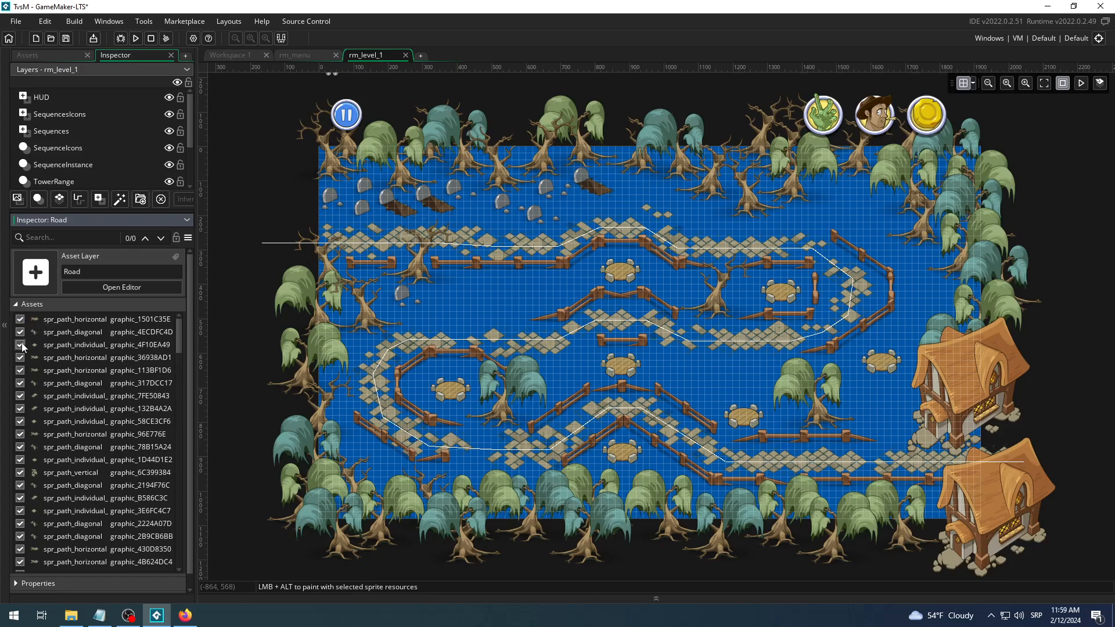
# Toggle the export of path asset graphic_4F10EA49 off and on repeatedly, leaving it enabled.
pyautogui.click(22, 345)
pyautogui.click(21, 345)
pyautogui.click(20, 346)
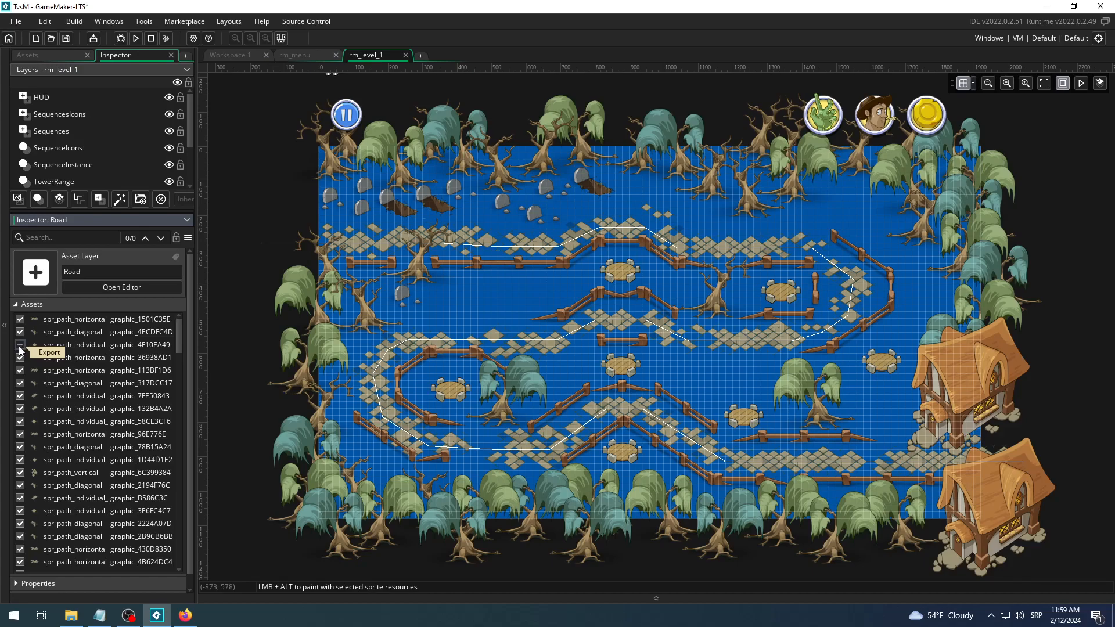
pyautogui.click(21, 346)
pyautogui.click(21, 346)
pyautogui.click(20, 345)
pyautogui.click(20, 346)
pyautogui.click(20, 346)
pyautogui.click(20, 345)
pyautogui.click(21, 345)
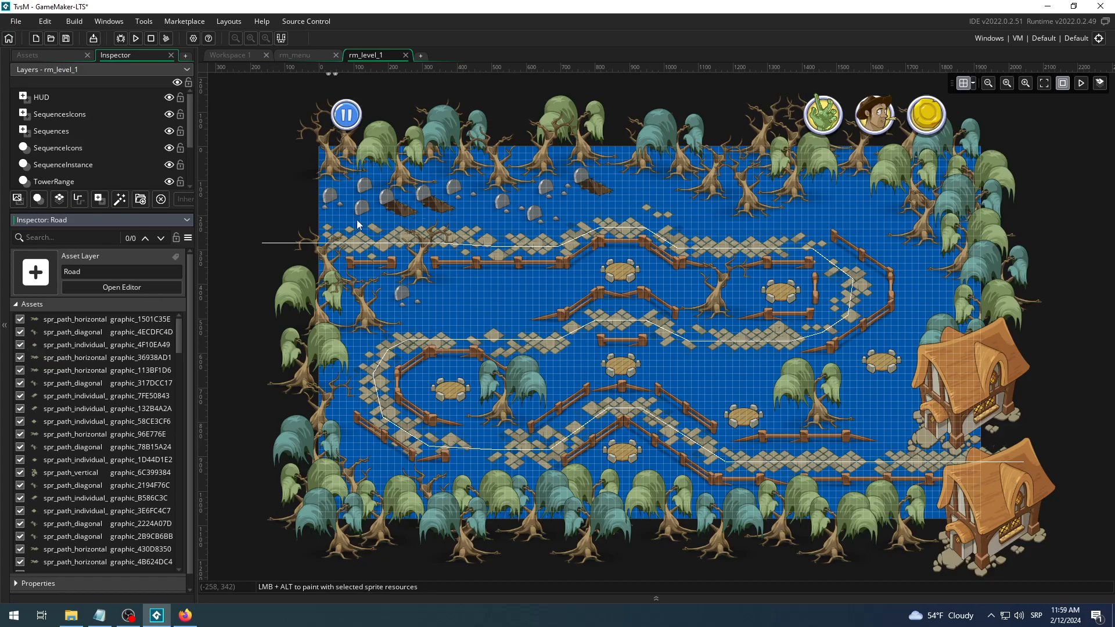
# Toggle path assets graphic_1501C35E and graphic_4ECDFC4D off and on to check their effect on the upper road, leaving both enabled.
pyautogui.click(260, 184)
pyautogui.keyDown('ctrl'); pyautogui.scroll(8, 459, 241); pyautogui.keyUp('ctrl')
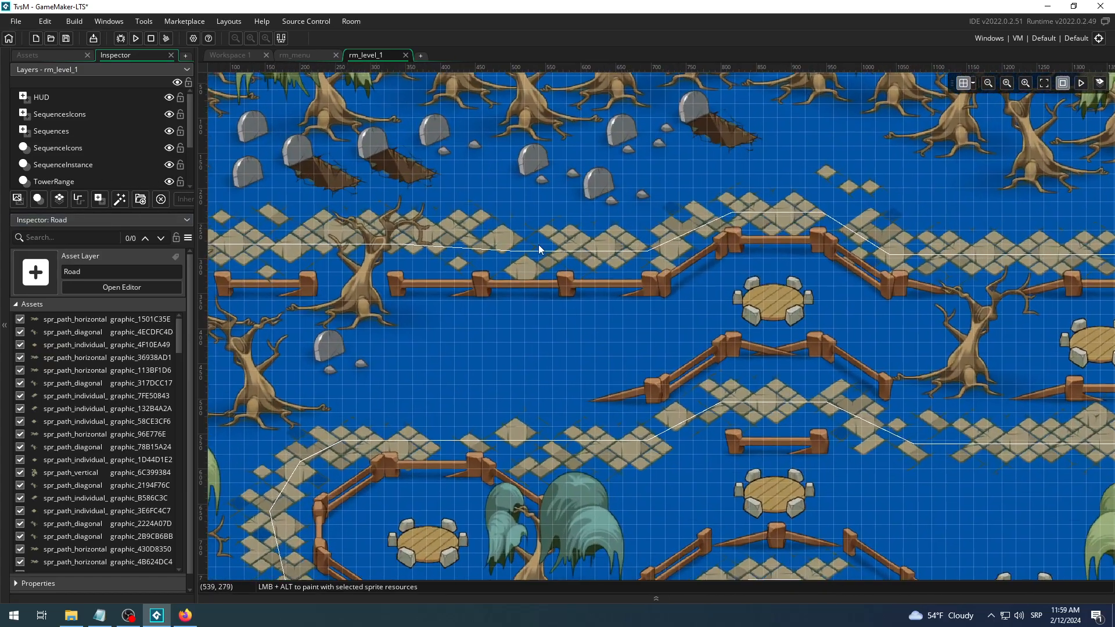
pyautogui.keyDown('ctrl'); pyautogui.scroll(1, 540, 252); pyautogui.keyUp('ctrl')
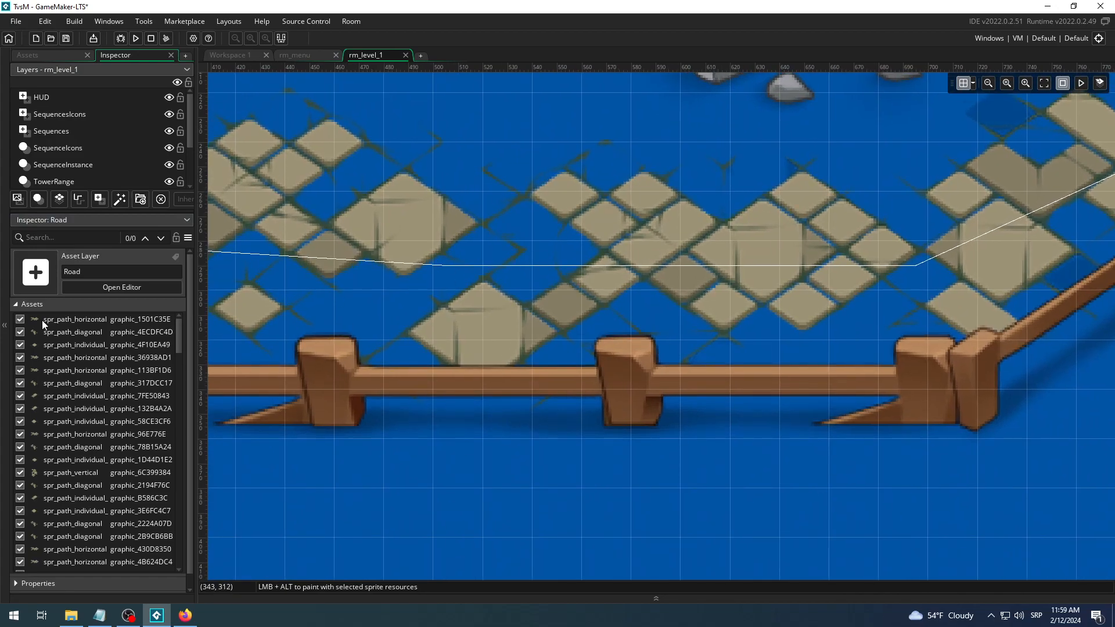
pyautogui.click(20, 319)
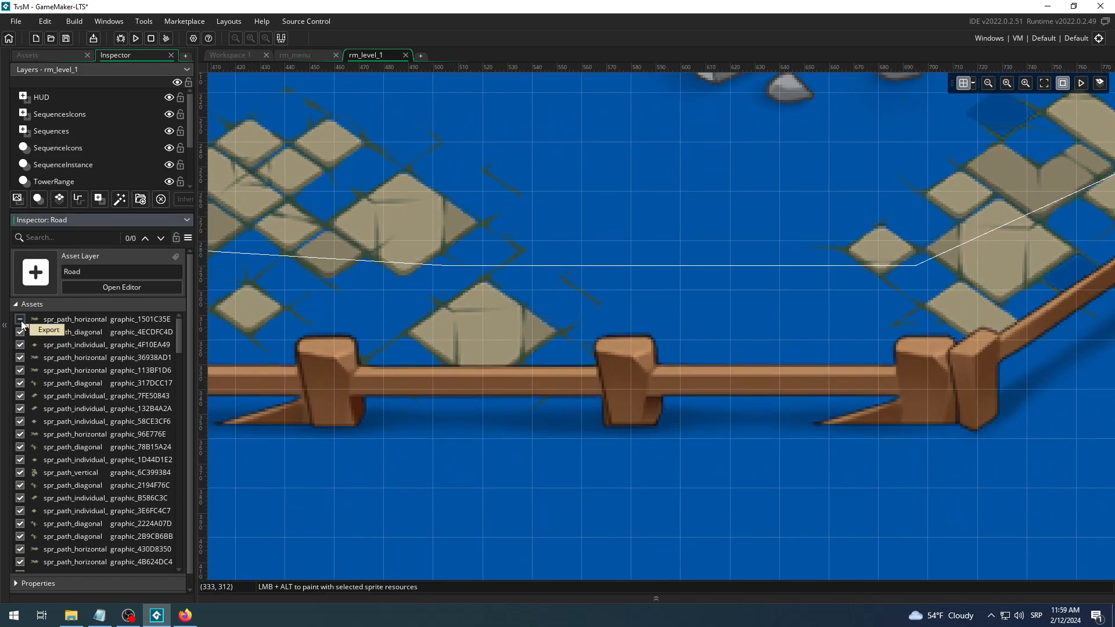
pyautogui.click(21, 319)
pyautogui.click(20, 319)
pyautogui.click(20, 319)
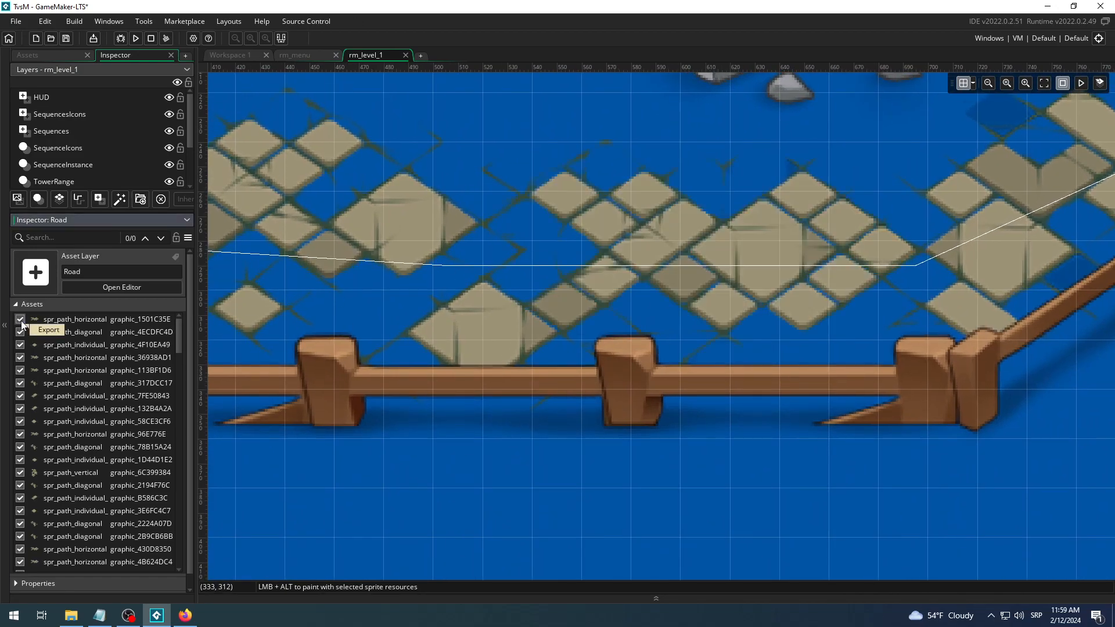
pyautogui.click(21, 319)
pyautogui.click(21, 319)
pyautogui.click(21, 333)
pyautogui.click(20, 332)
pyautogui.click(21, 332)
pyautogui.click(20, 332)
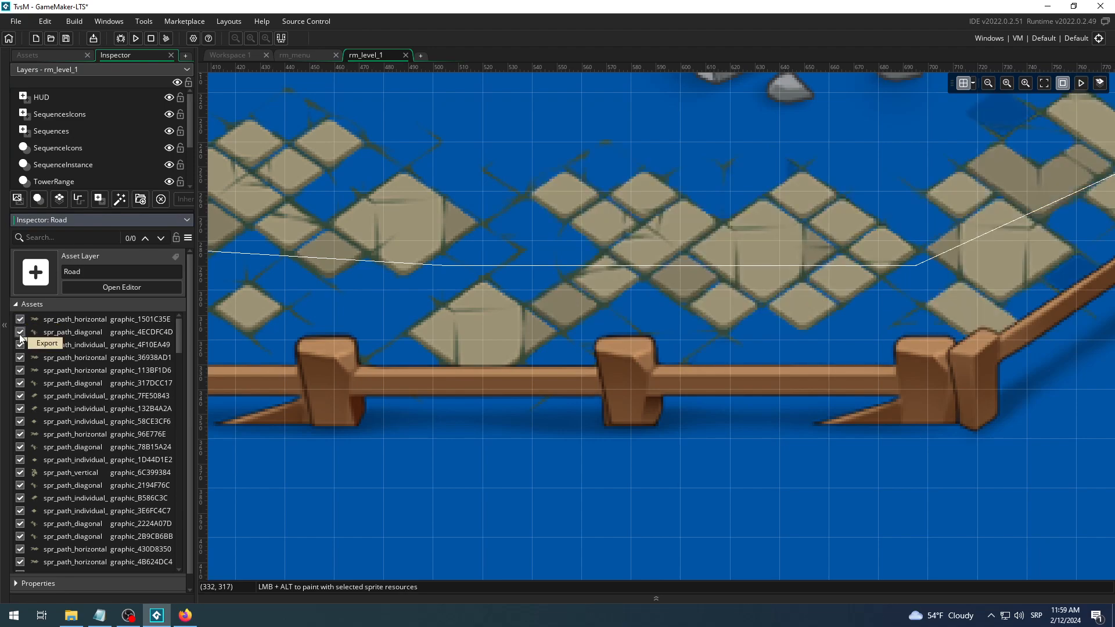
# Examine the rest of the Road layer's assets, compare them with the Instances layer's objects, and reselect the Road layer.
pyautogui.scroll(-5, 585, 276)
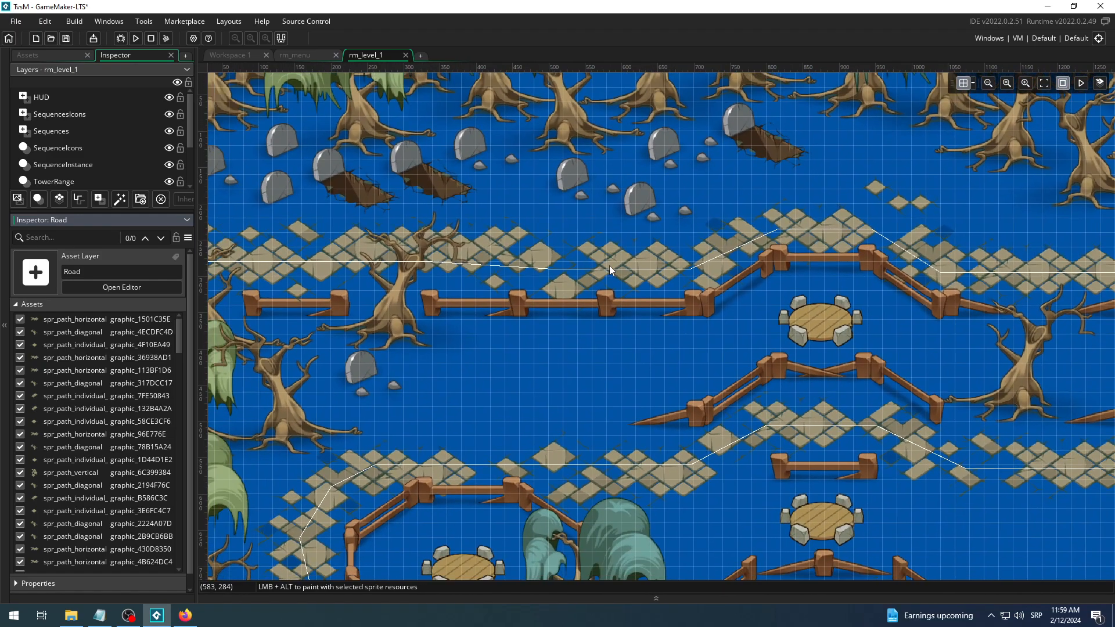
pyautogui.scroll(-15, 96, 404)
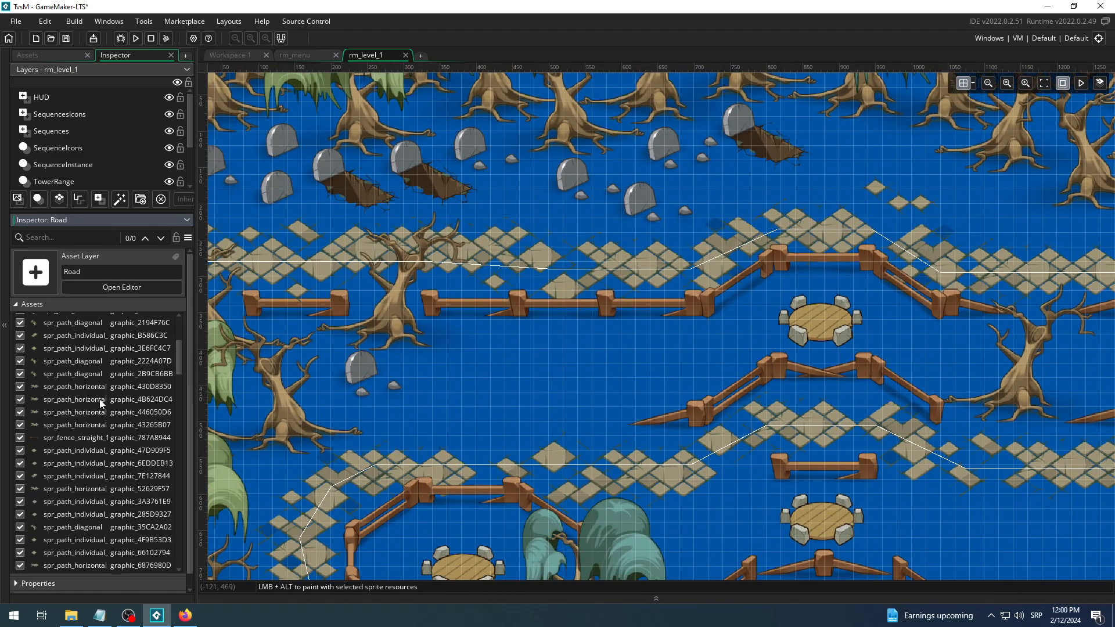
pyautogui.scroll(-10, 99, 399)
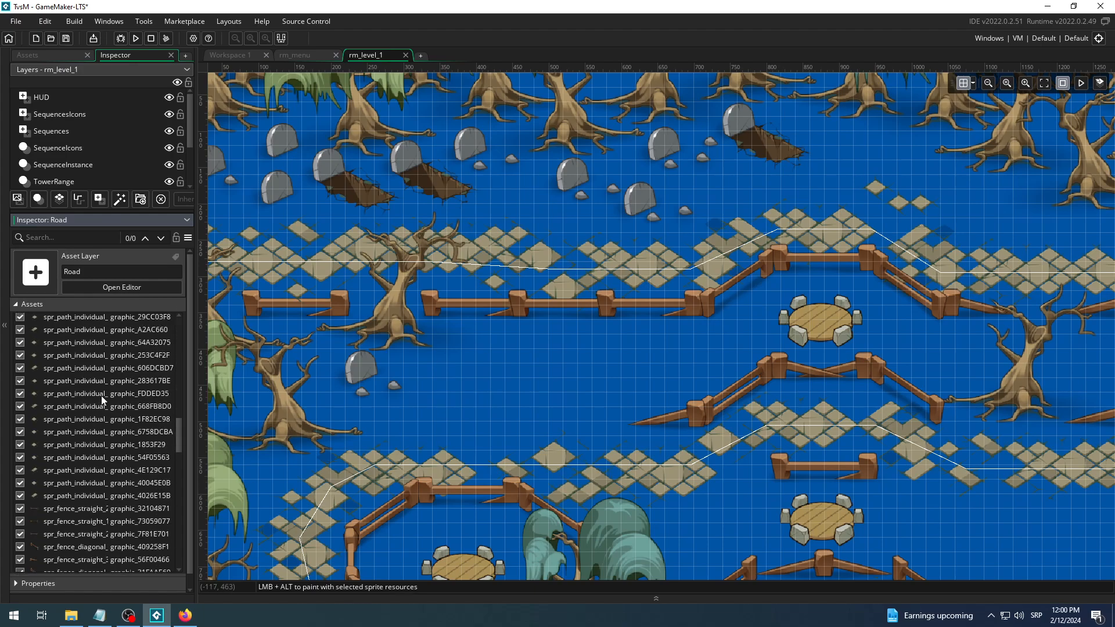
pyautogui.scroll(-10, 99, 397)
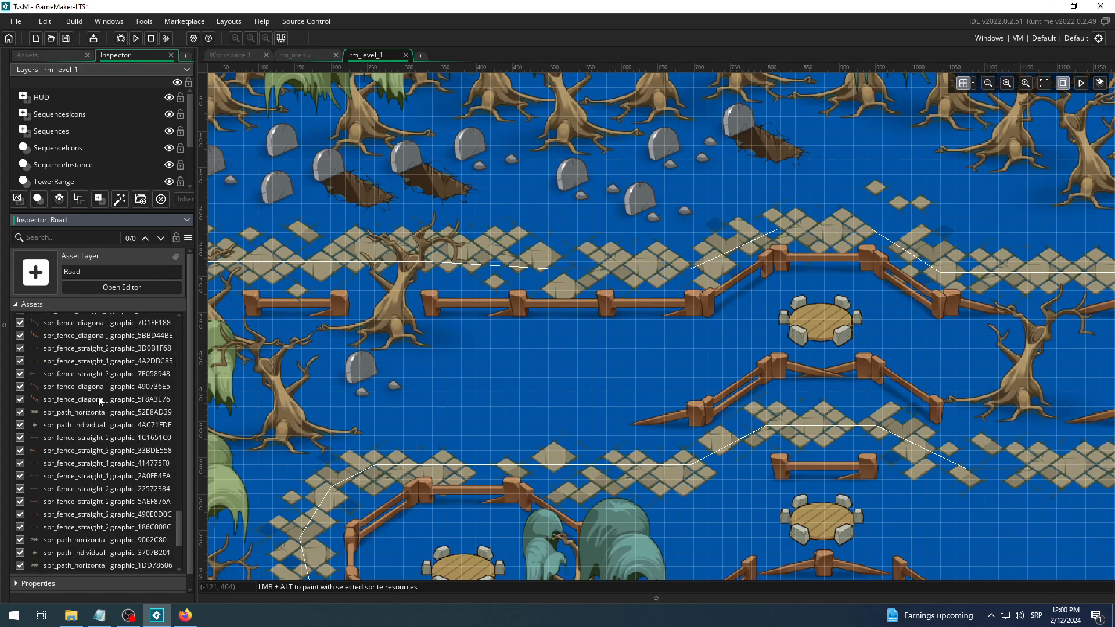
pyautogui.scroll(-3, 97, 134)
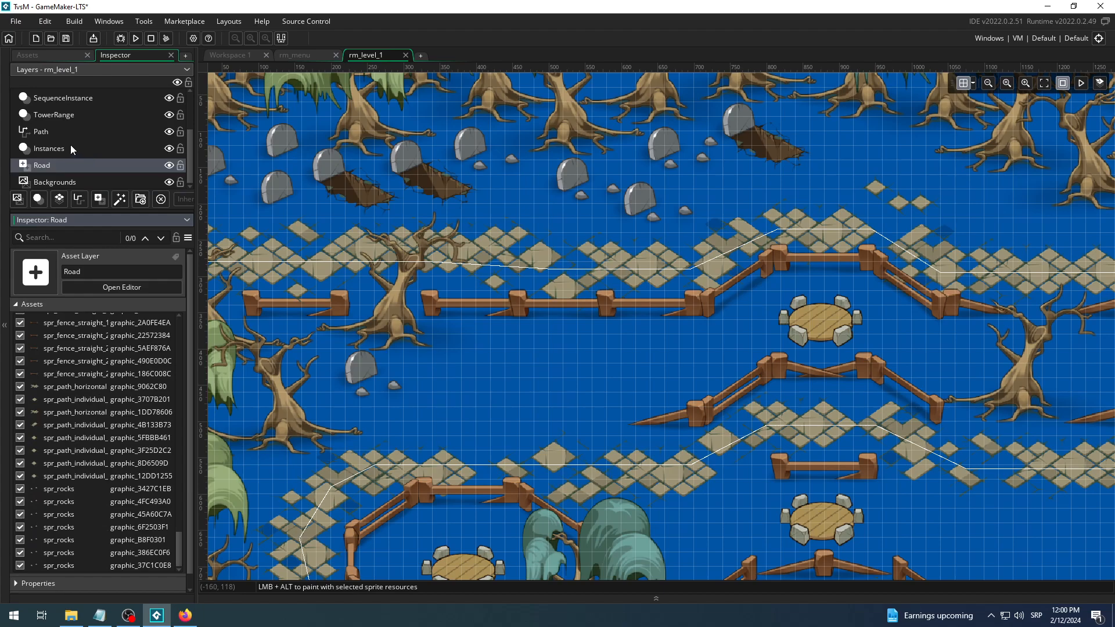
pyautogui.click(71, 147)
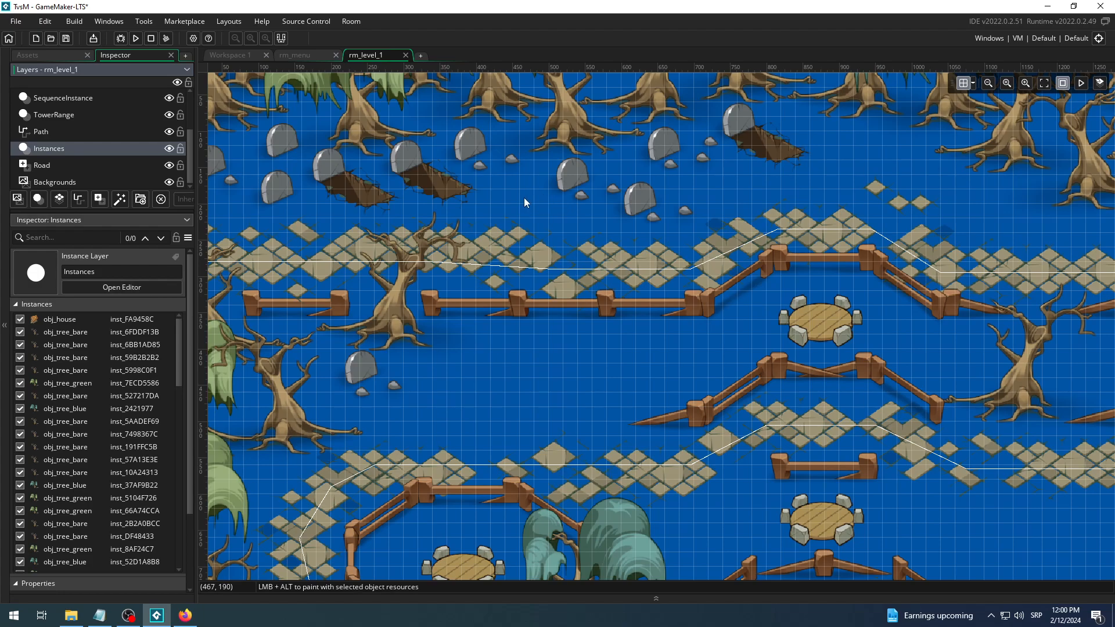
pyautogui.click(99, 162)
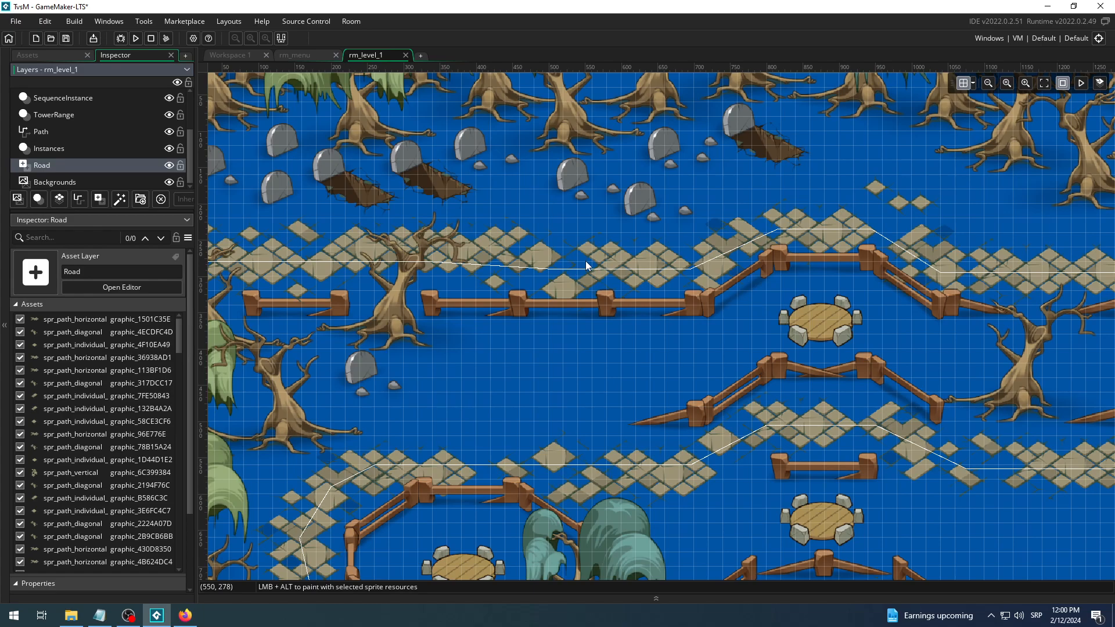
# Hide the Instances layer of rm_level_1 to view only the paths, fences and rocks of the Road layer.
pyautogui.scroll(-3, 587, 266)
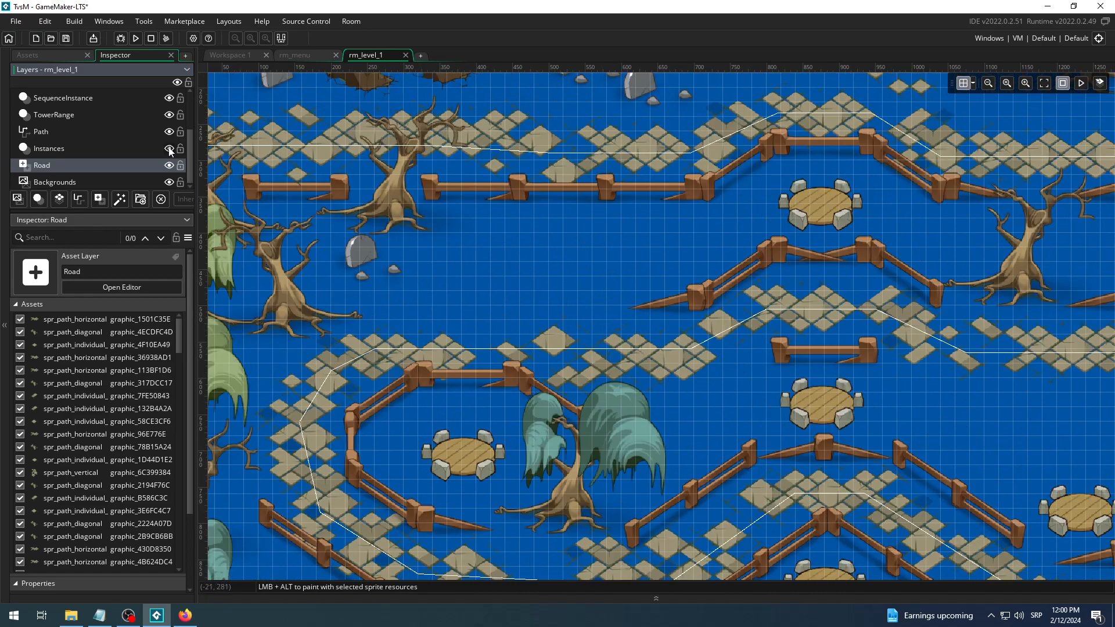
pyautogui.click(169, 149)
pyautogui.keyDown('ctrl'); pyautogui.scroll(-5, 581, 234); pyautogui.keyUp('ctrl')
pyautogui.keyDown('ctrl'); pyautogui.scroll(3, 582, 234); pyautogui.keyUp('ctrl')
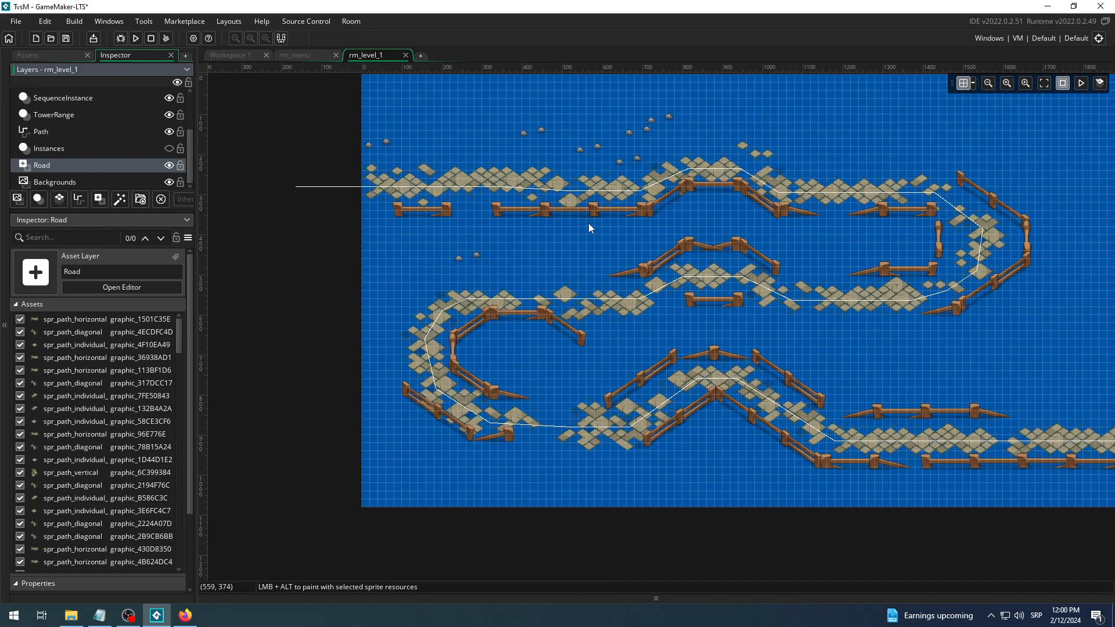
# Open the spr_bg_sea background sprite from the Backgrounds folder of the Environment sprites to view it.
pyautogui.click(298, 55)
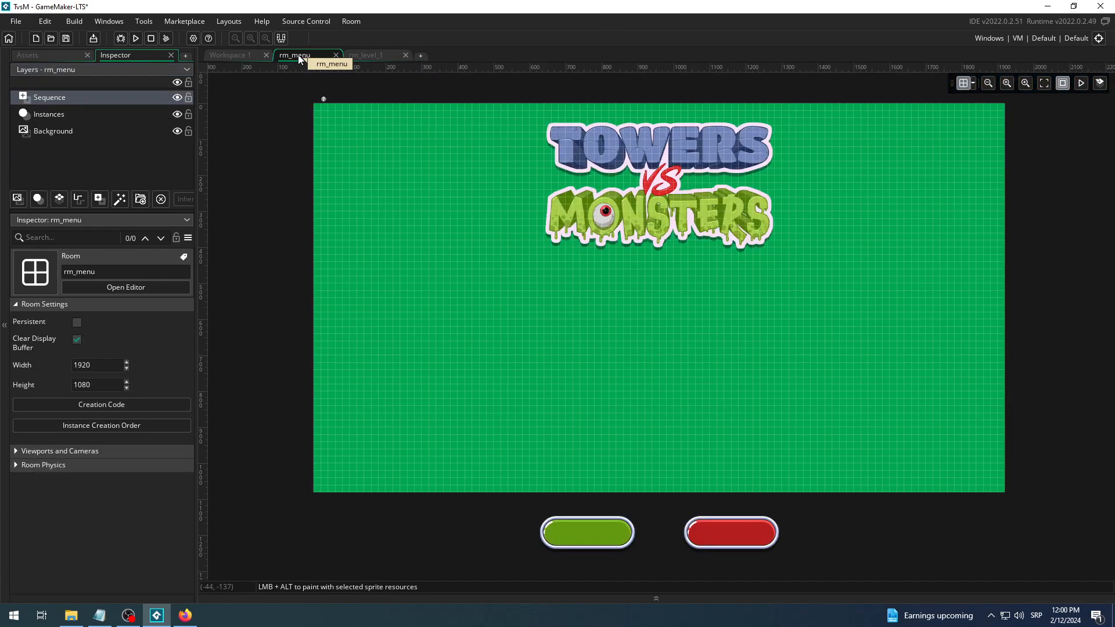
pyautogui.click(244, 55)
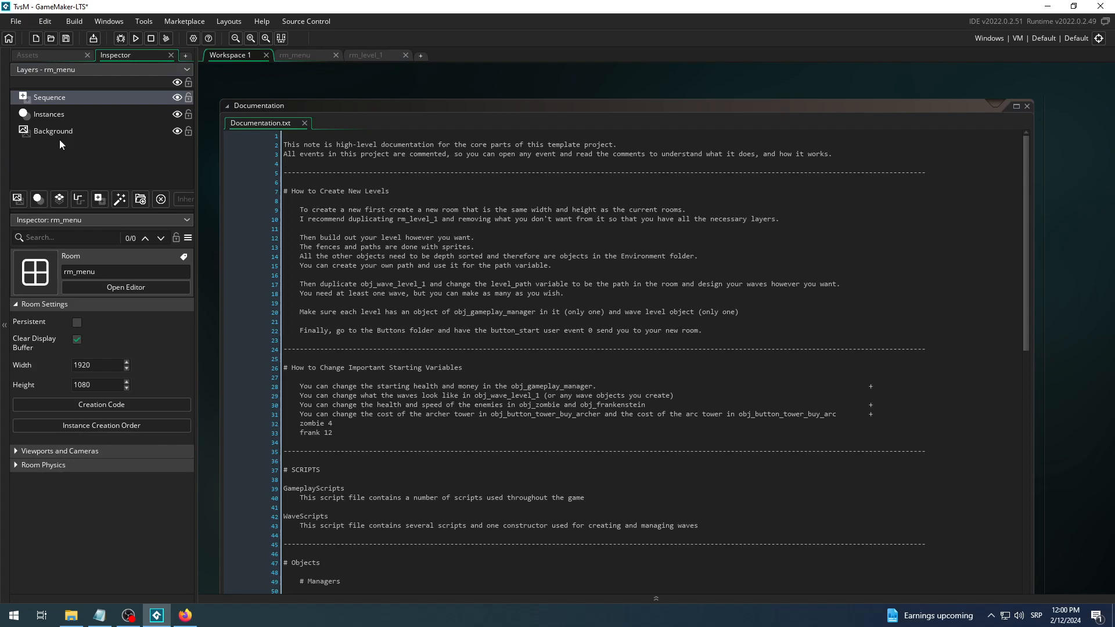
pyautogui.click(34, 56)
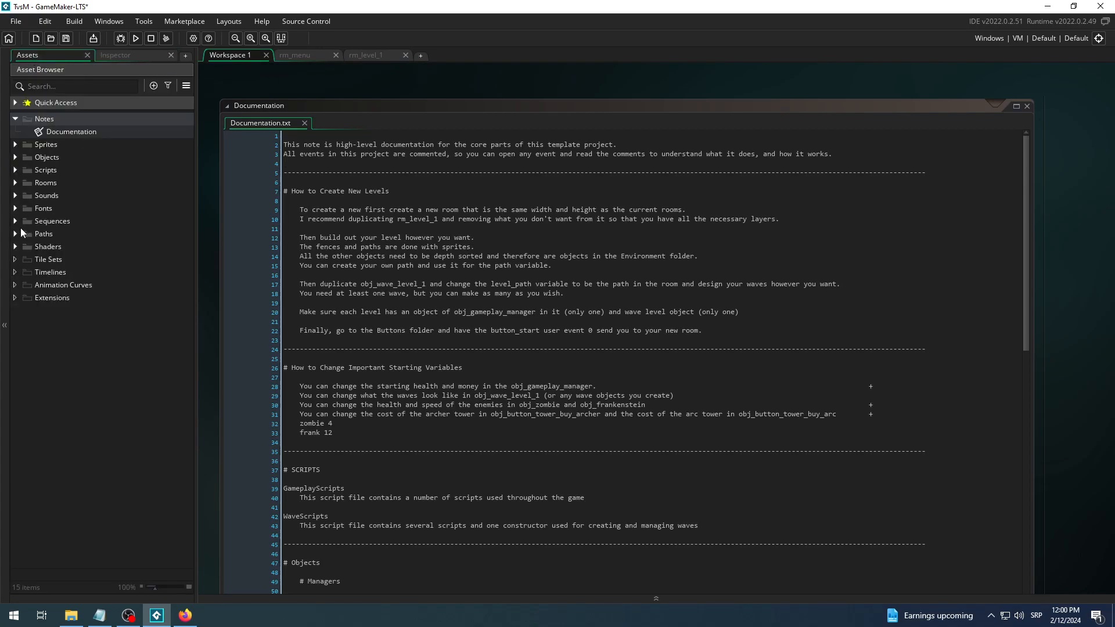
pyautogui.click(16, 158)
pyautogui.click(16, 157)
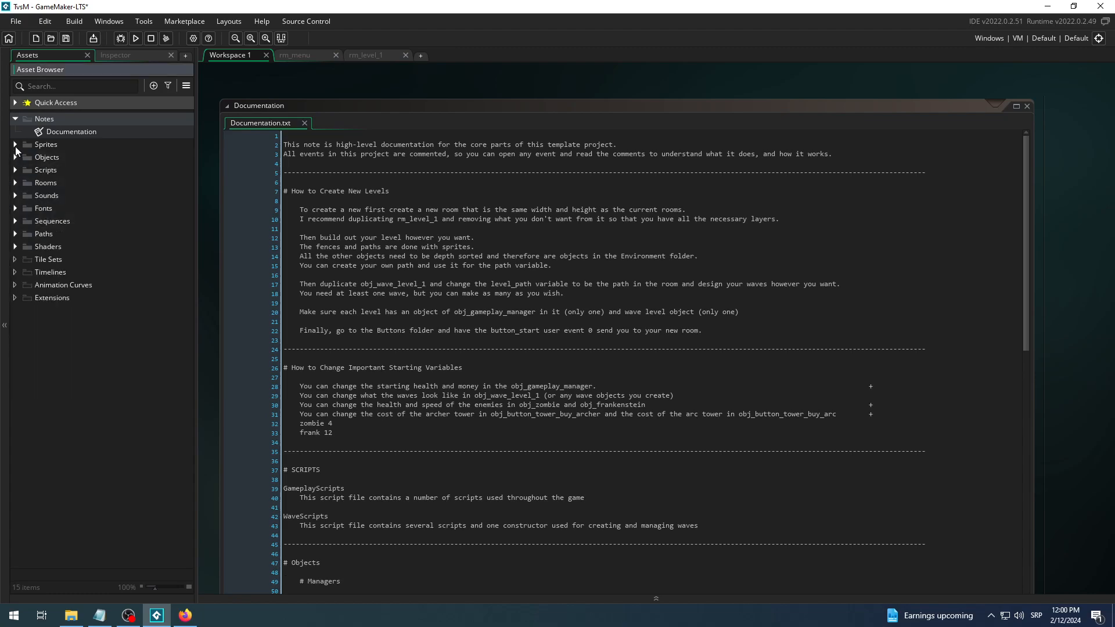
pyautogui.click(15, 144)
pyautogui.click(26, 157)
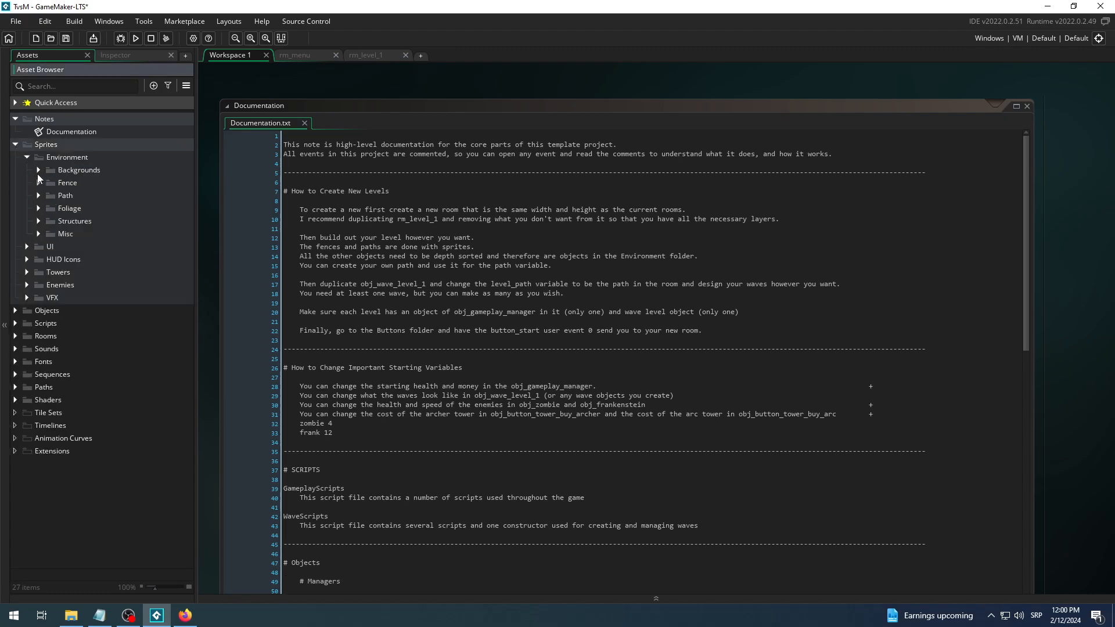
pyautogui.click(38, 170)
pyautogui.doubleClick(72, 220)
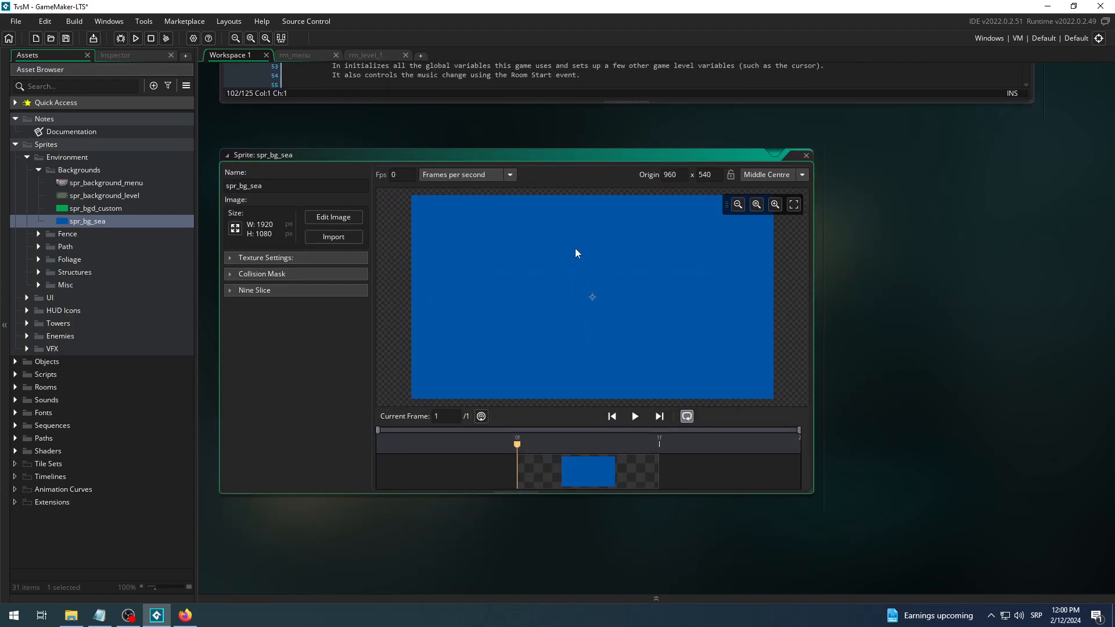
# Return to the rm_level_1 room and make its Instances layer visible again.
pyautogui.click(364, 56)
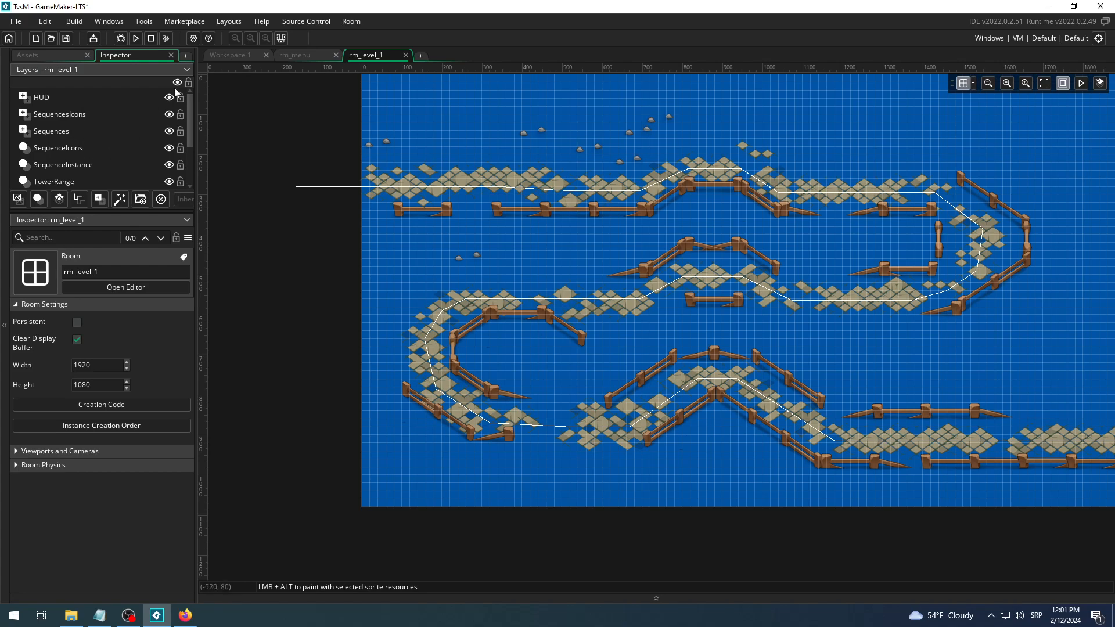
pyautogui.scroll(-2, 131, 137)
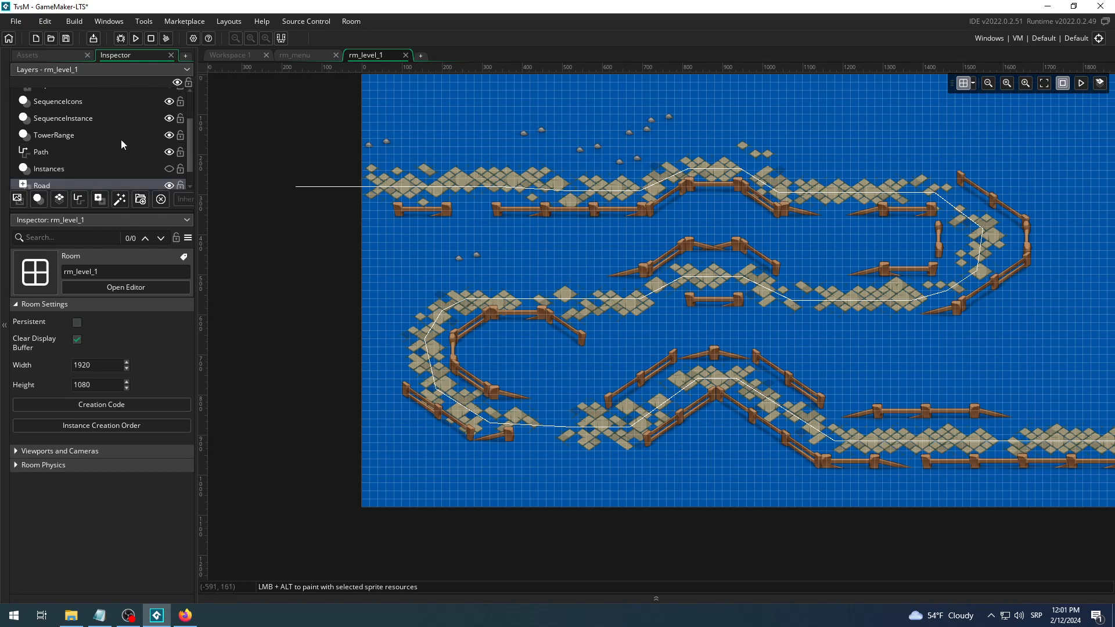
pyautogui.click(169, 169)
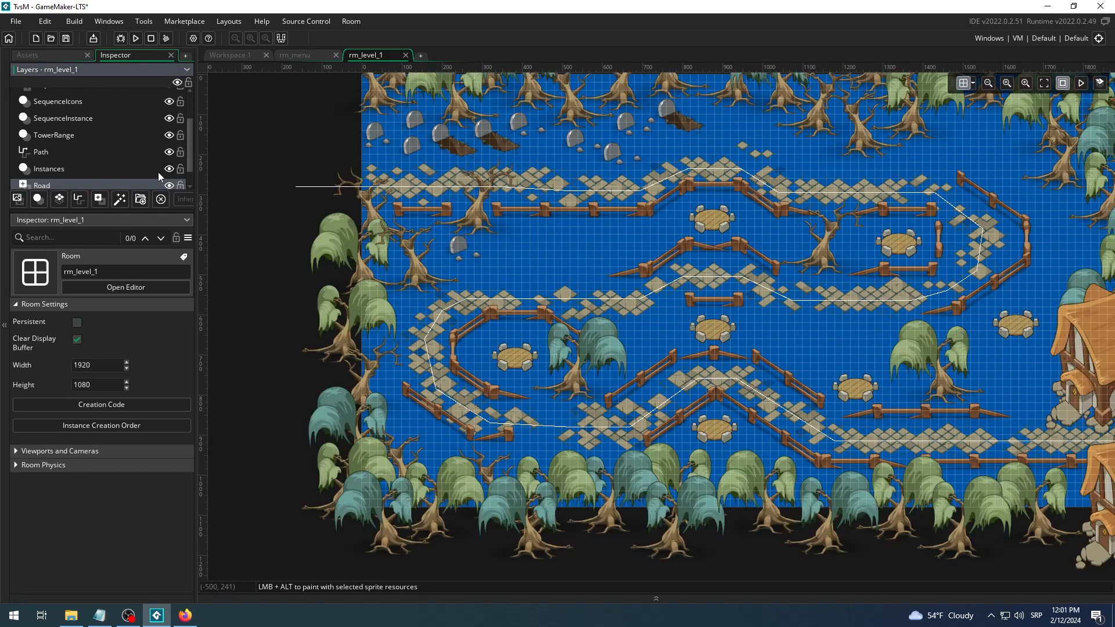
# Select the Instances layer and collapse its Properties and Filters & Effects sections, keeping the instance list open.
pyautogui.click(139, 169)
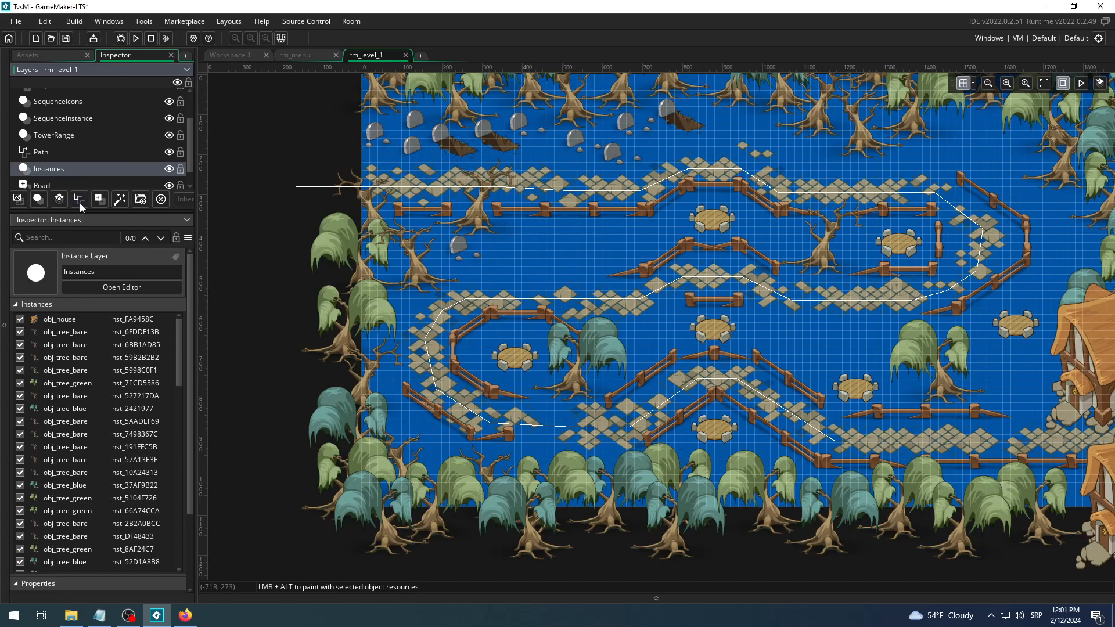
pyautogui.scroll(-3, 46, 442)
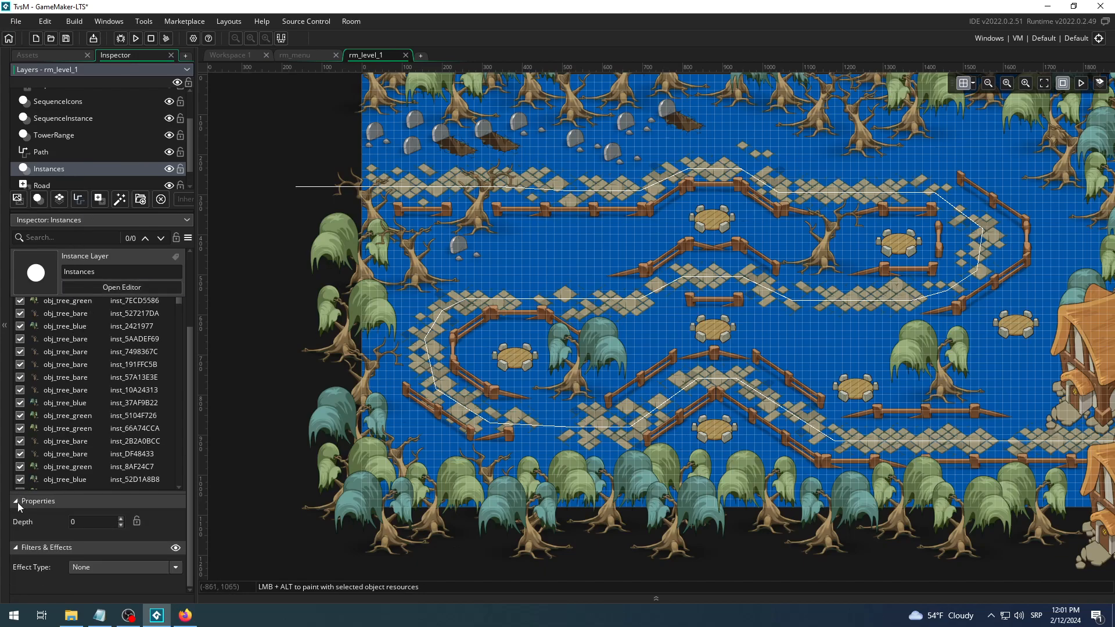
pyautogui.click(17, 502)
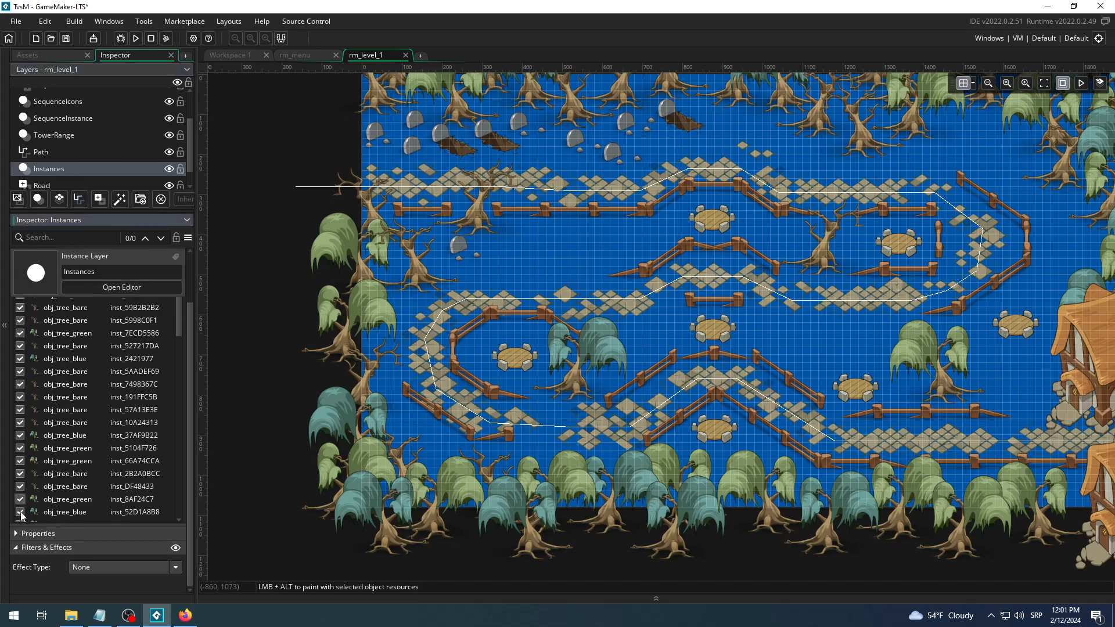
pyautogui.click(16, 548)
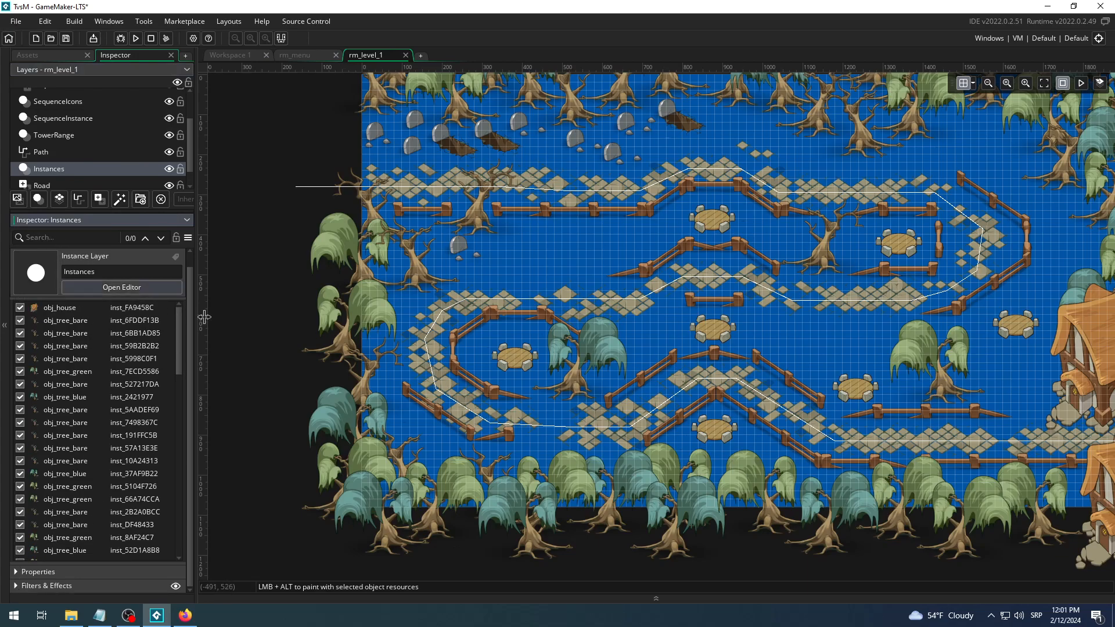
pyautogui.moveTo(180, 323)
pyautogui.mouseDown()
pyautogui.moveTo(173, 509)
pyautogui.moveTo(191, 304)
pyautogui.moveTo(184, 532)
pyautogui.moveTo(169, 430)
pyautogui.moveTo(186, 305)
pyautogui.mouseUp()
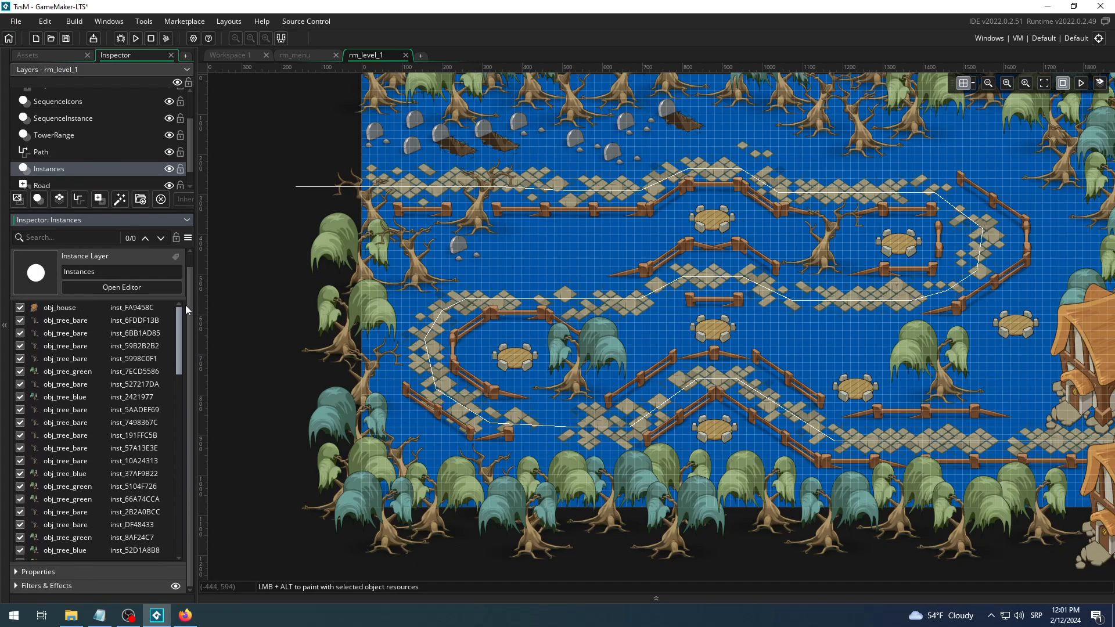
# Toggle the export of the obj_house instance inst_FA9458C off and on, leaving it enabled.
pyautogui.click(20, 310)
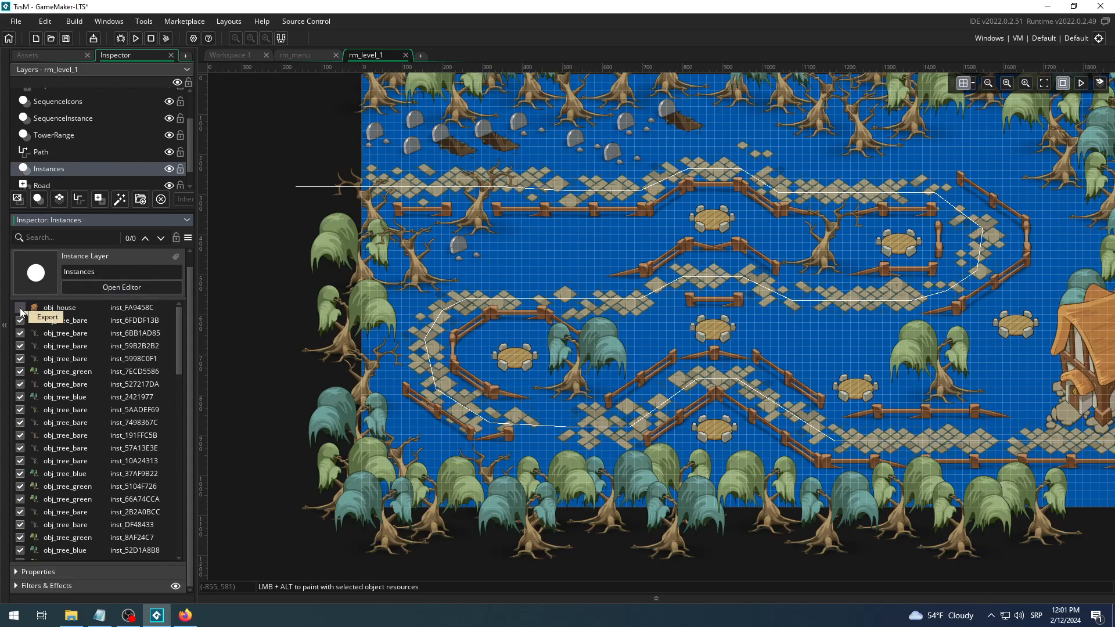
pyautogui.click(20, 308)
pyautogui.click(21, 308)
pyautogui.click(20, 309)
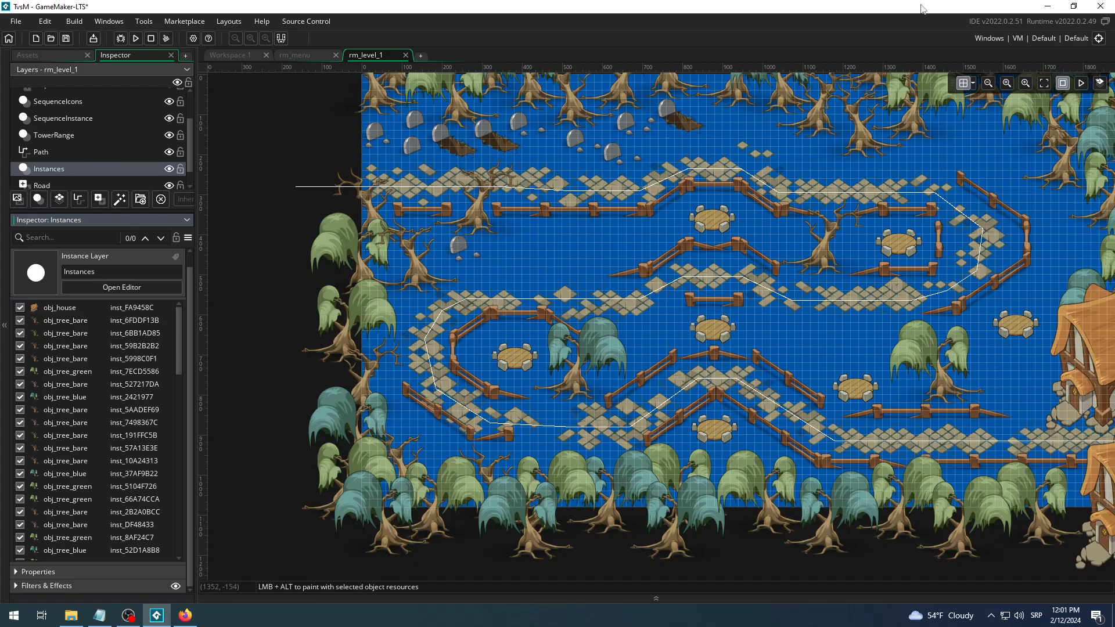
# Fit the whole room in view, disable the export of obj_house inst_FA9458C and inspect the road's end behind it.
pyautogui.click(1063, 83)
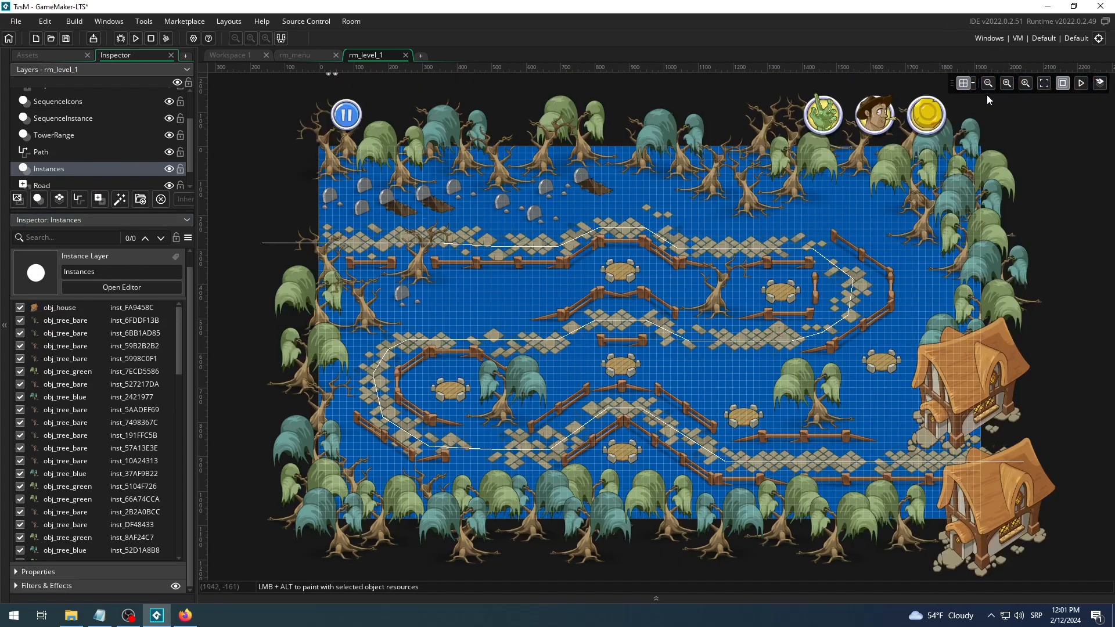
pyautogui.click(20, 308)
pyautogui.click(20, 309)
pyautogui.click(21, 308)
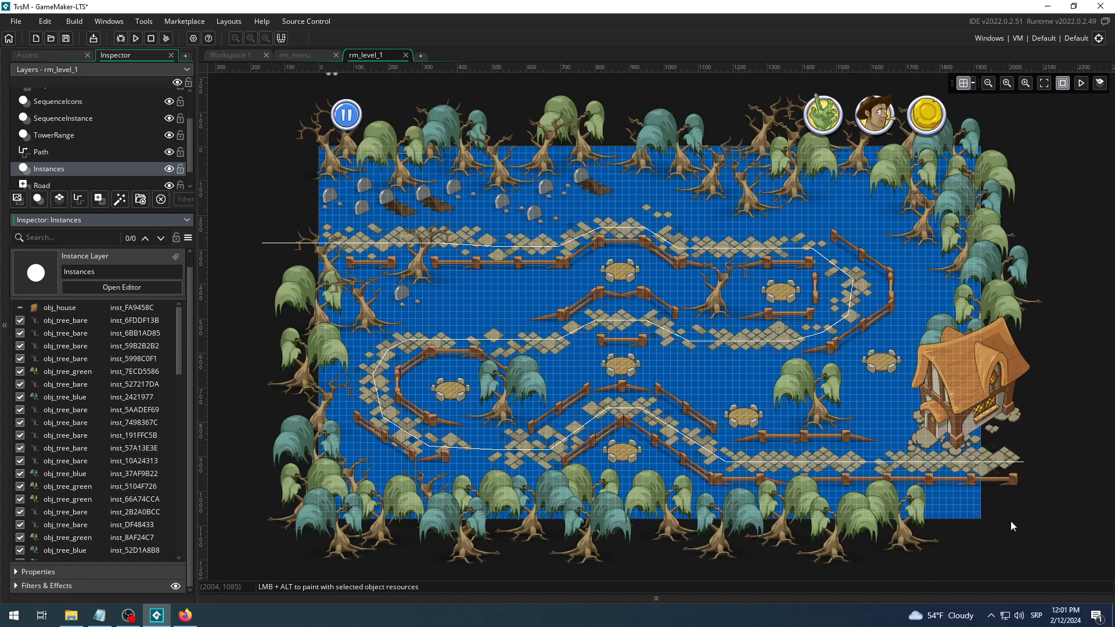
pyautogui.click(1078, 441)
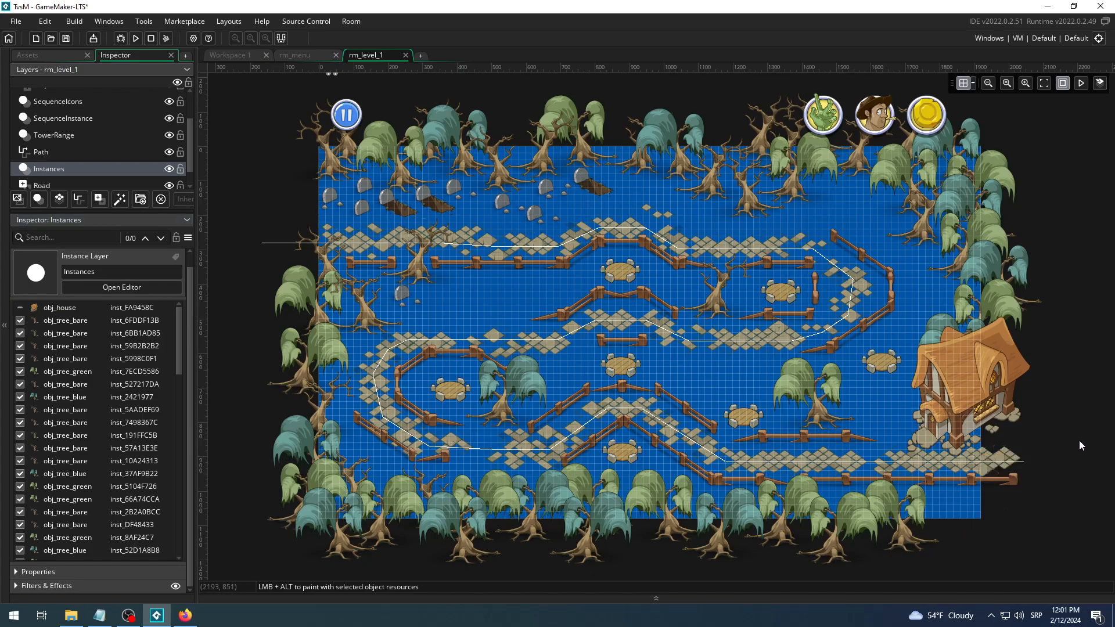
pyautogui.keyDown('ctrl'); pyautogui.scroll(5, 1043, 497); pyautogui.keyUp('ctrl')
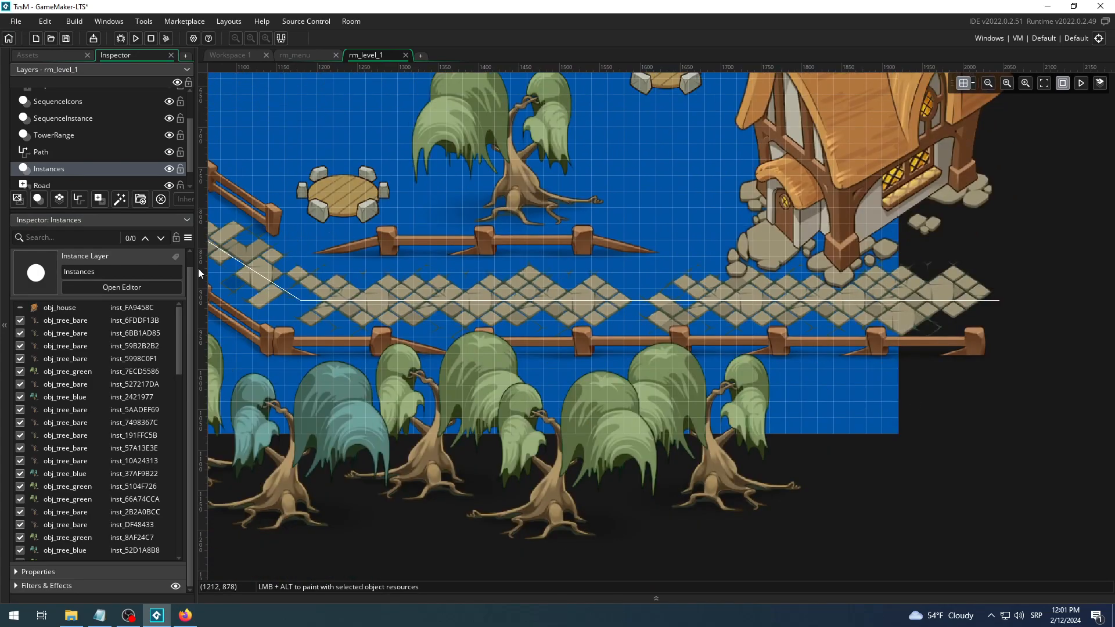
# Switch the export of obj_house inst_FA9458C on and off again to compare the lower house area, leaving it enabled.
pyautogui.click(20, 309)
pyautogui.click(20, 309)
pyautogui.click(20, 308)
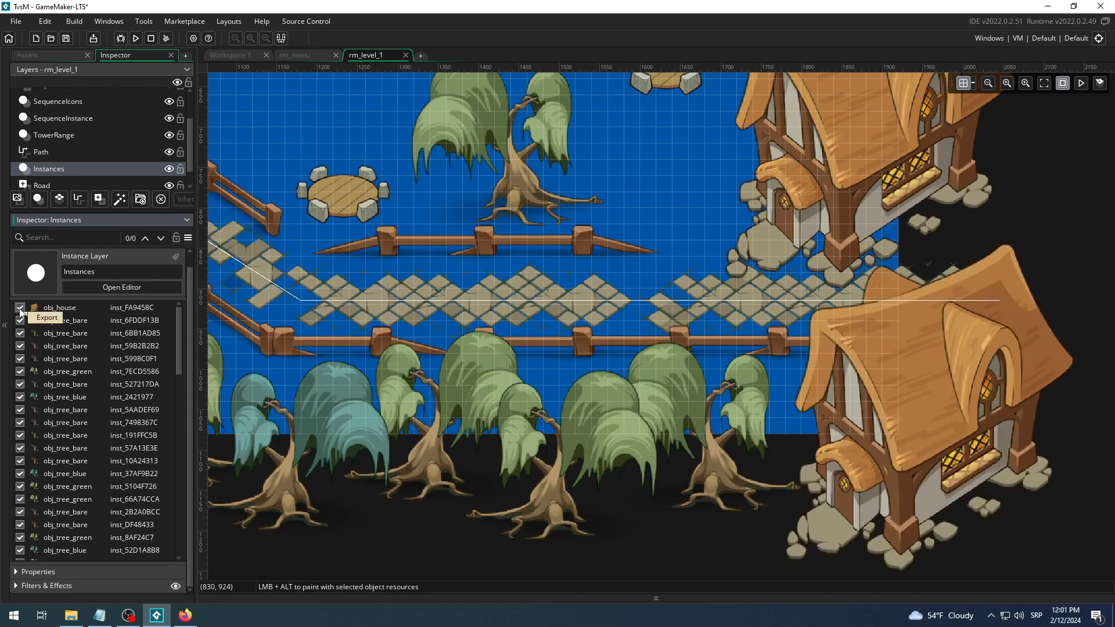
pyautogui.click(21, 309)
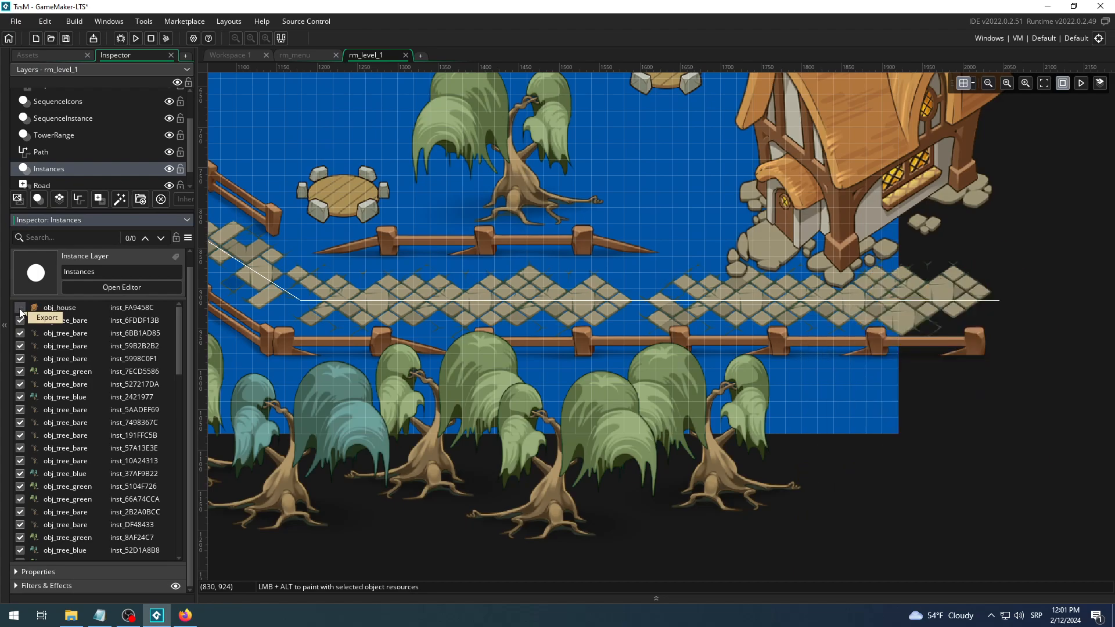
pyautogui.click(20, 308)
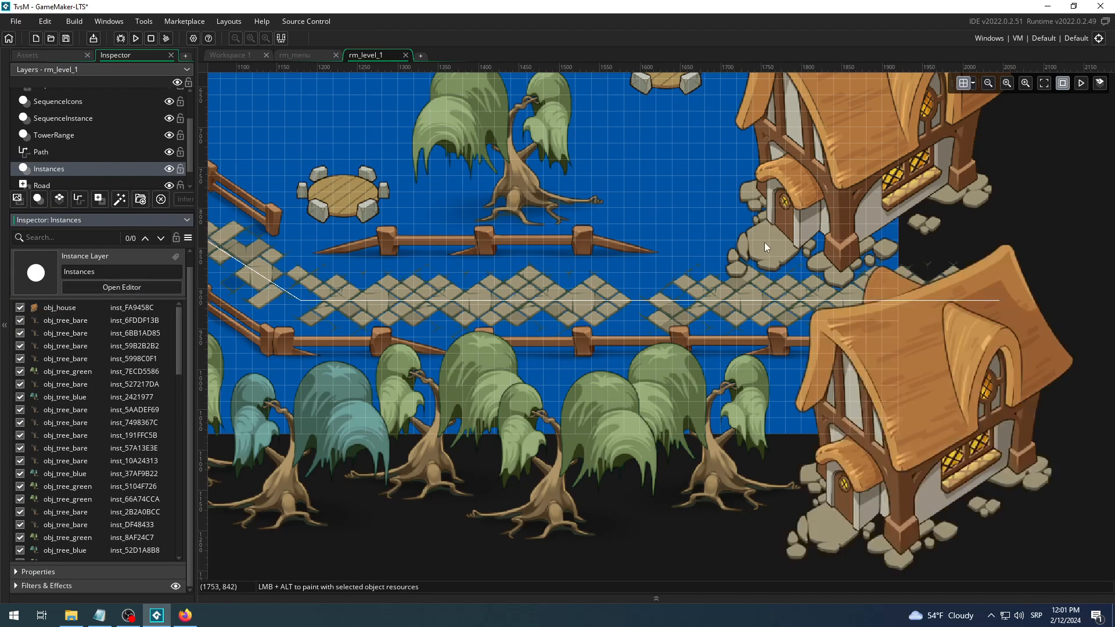
# Toggle the export of bare trees inst_6FDDF13B, inst_6BB1AD85 and inst_59B2B2B2 off and on to identify them in the room.
pyautogui.scroll(-5, 764, 242)
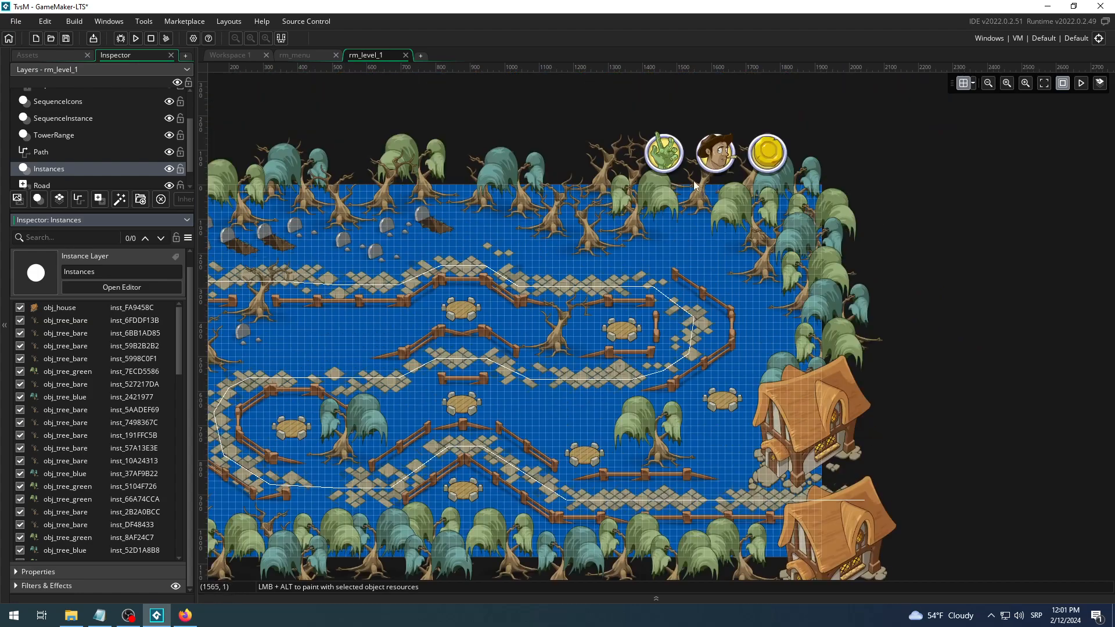
pyautogui.moveTo(566, 220); pyautogui.dragTo(743, 189, button='middle')
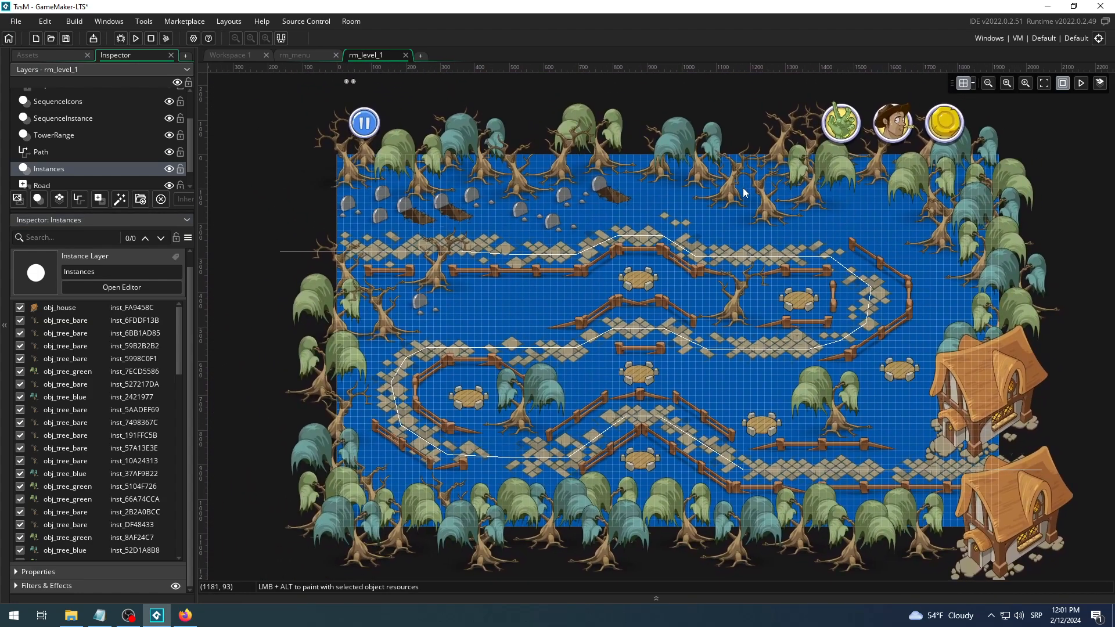
pyautogui.click(17, 320)
pyautogui.click(17, 320)
pyautogui.click(20, 336)
pyautogui.click(20, 336)
pyautogui.click(19, 347)
pyautogui.click(19, 347)
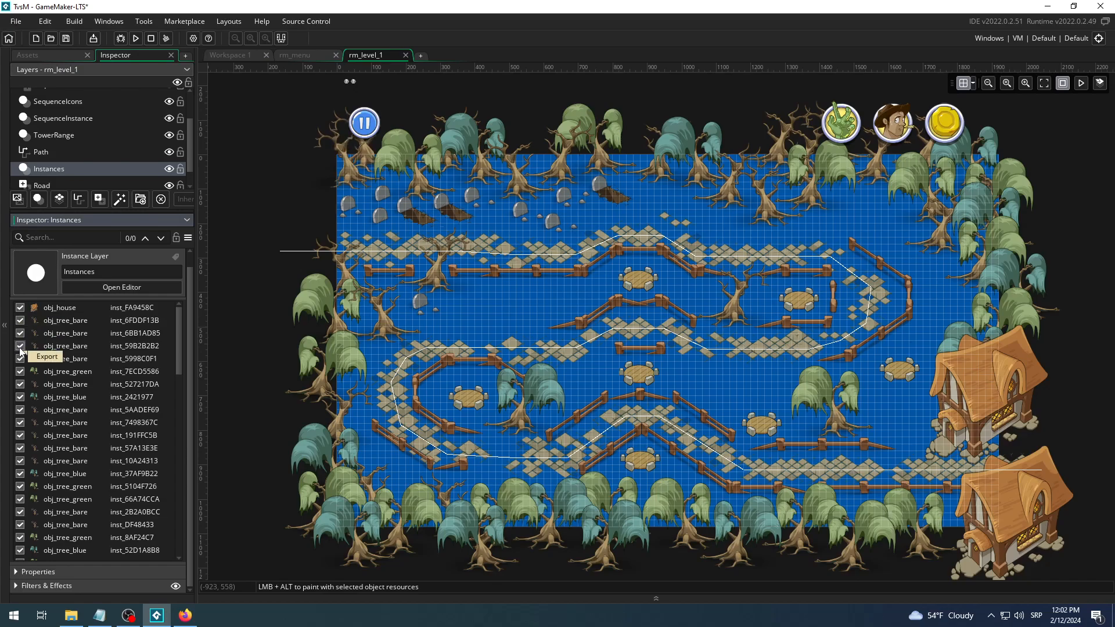
# Toggle the export of trees inst_5998C0F1, inst_7ECD5586, inst_527217DA and inst_2421977 off and on, leaving all four enabled.
pyautogui.click(20, 359)
pyautogui.click(20, 359)
pyautogui.click(20, 372)
pyautogui.click(20, 372)
pyautogui.click(19, 385)
pyautogui.click(19, 385)
pyautogui.click(20, 398)
pyautogui.click(20, 397)
# Disable the export of bare trees inst_5AADEF69, inst_7498367C and inst_191FFC5B.
pyautogui.click(19, 410)
pyautogui.click(20, 422)
pyautogui.click(20, 436)
pyautogui.click(20, 410)
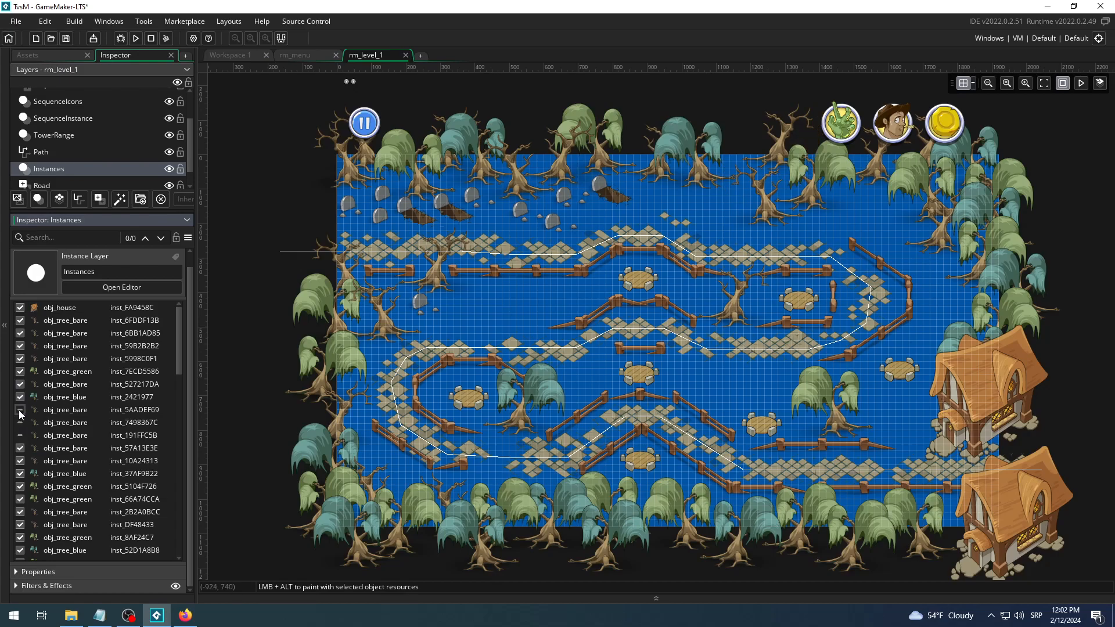
pyautogui.click(20, 410)
# Disable the export of the seven trees listed from inst_2421977 up to inst_6FDDF13B, keeping obj_house enabled.
pyautogui.click(20, 397)
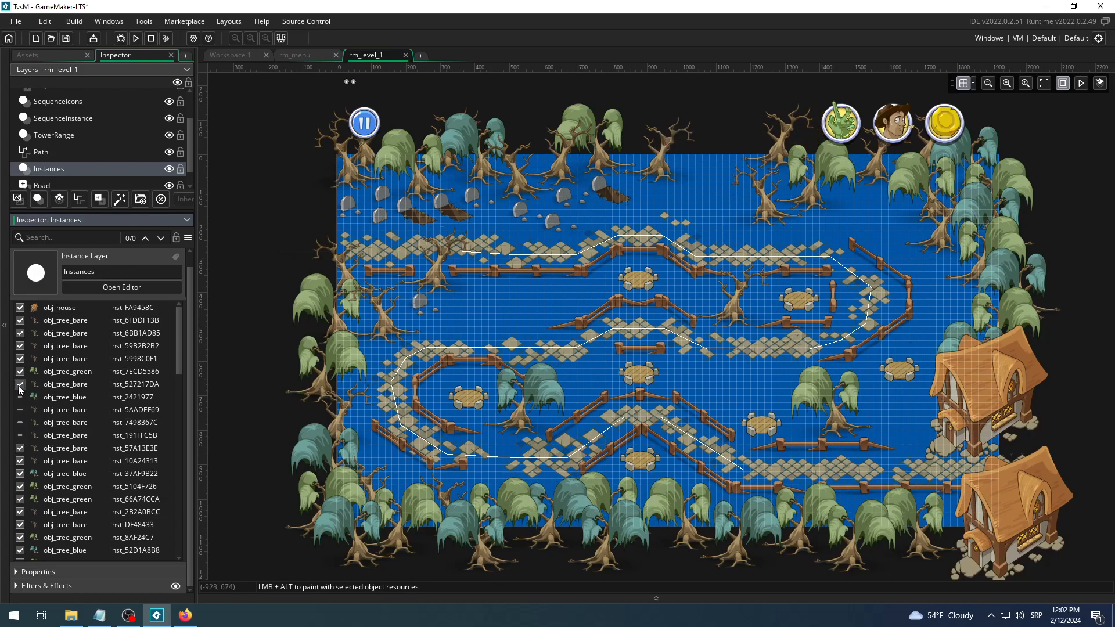
pyautogui.click(20, 384)
pyautogui.click(19, 372)
pyautogui.click(20, 359)
pyautogui.click(20, 346)
pyautogui.click(20, 333)
pyautogui.click(20, 320)
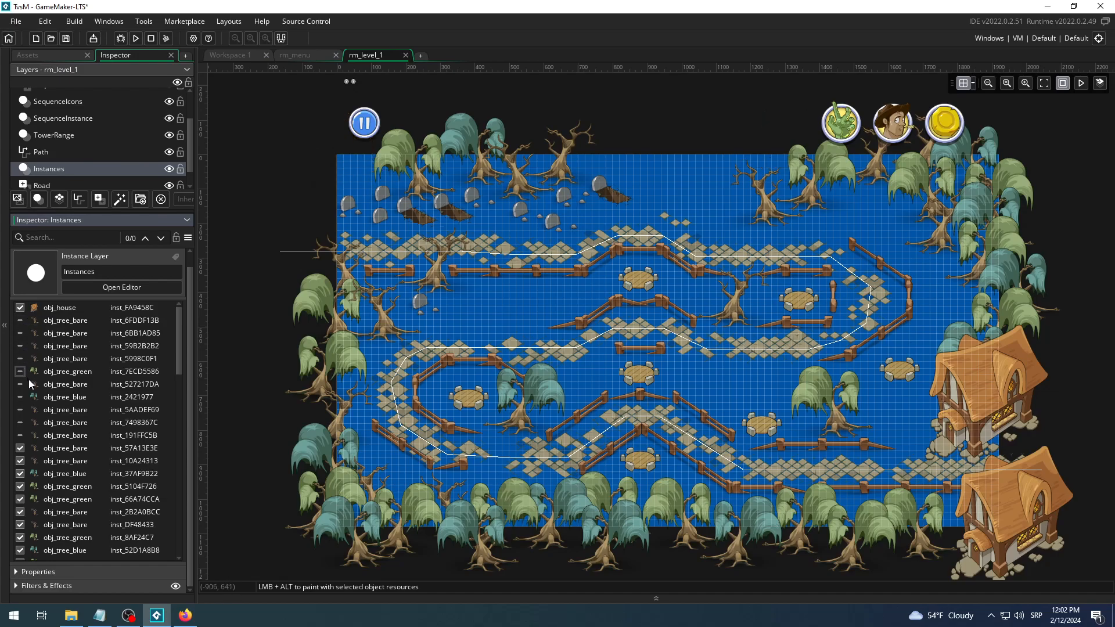
# Disable the export of trees inst_57A13E3E, inst_10A24313 and inst_37AF9B22.
pyautogui.scroll(-1, 26, 402)
pyautogui.click(19, 425)
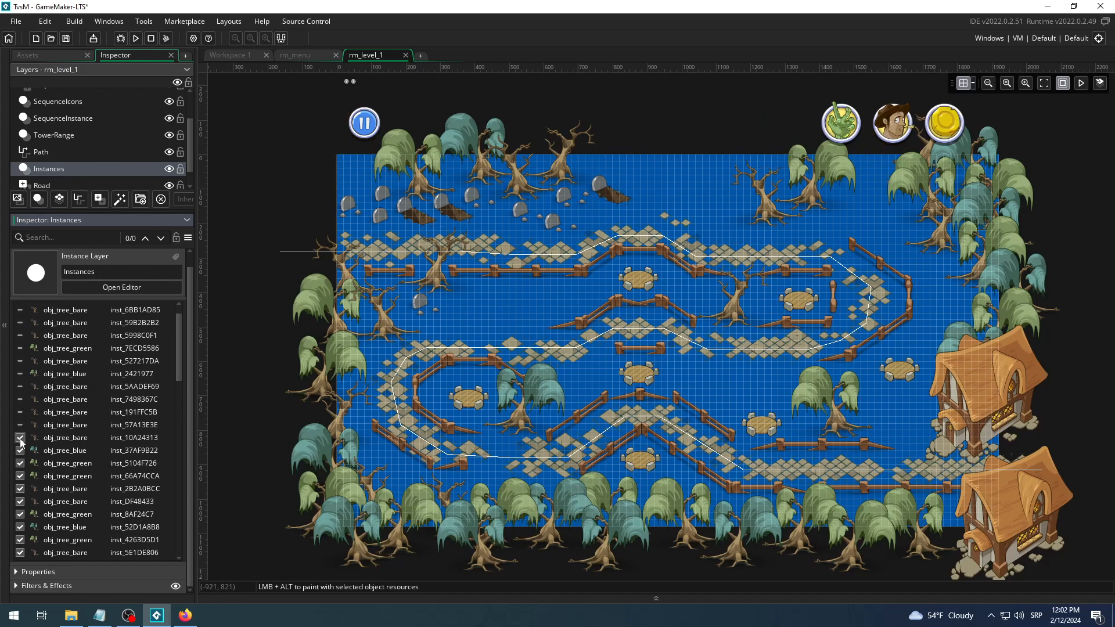
pyautogui.click(19, 437)
pyautogui.click(19, 451)
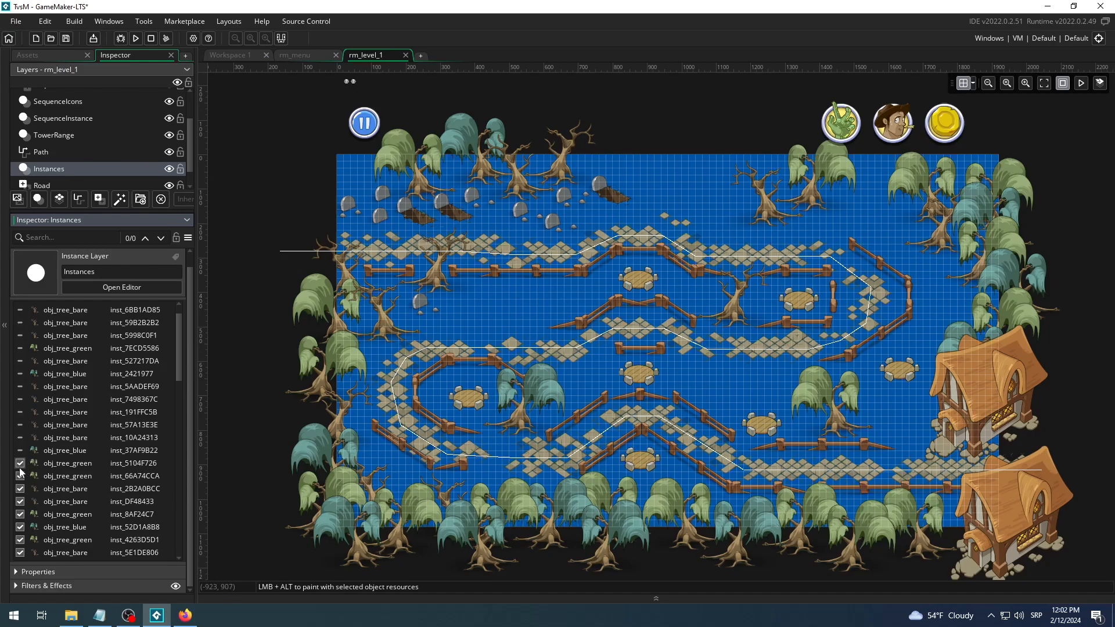
# Disable the export of trees inst_5104F726, inst_66A74CCA, inst_2B2A0BCC and inst_DF48433.
pyautogui.click(20, 463)
pyautogui.click(17, 488)
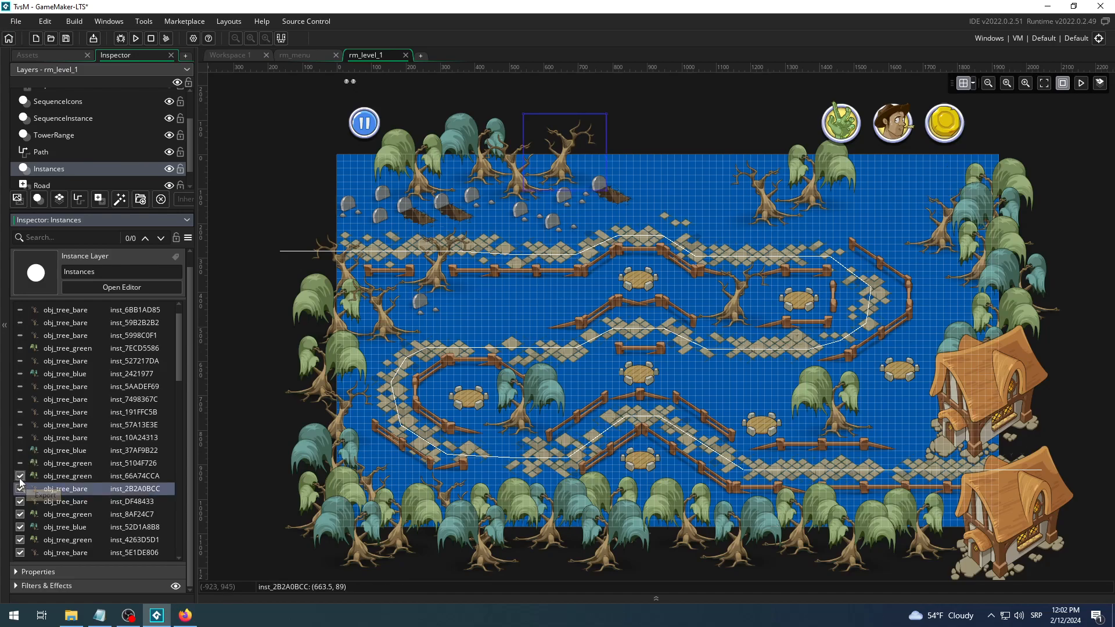
pyautogui.click(19, 476)
pyautogui.click(20, 489)
pyautogui.click(20, 502)
# Disable the export of trees inst_8AF24C7, inst_52D1A8B8, inst_4263D5D1 and inst_5E1DE806.
pyautogui.scroll(-1, 19, 503)
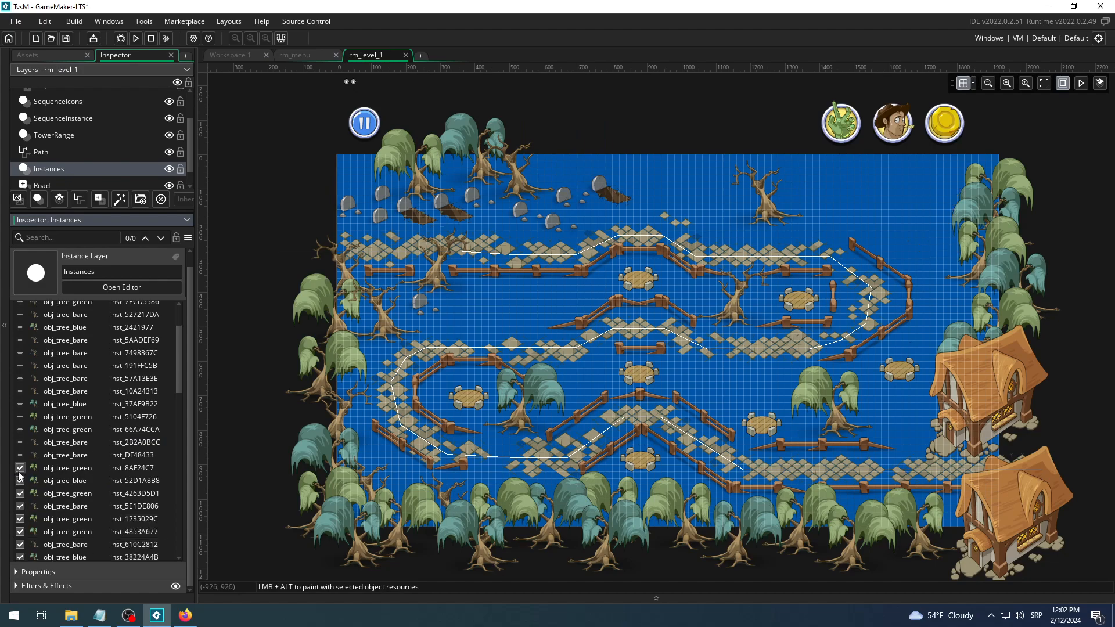
pyautogui.click(20, 467)
pyautogui.click(20, 480)
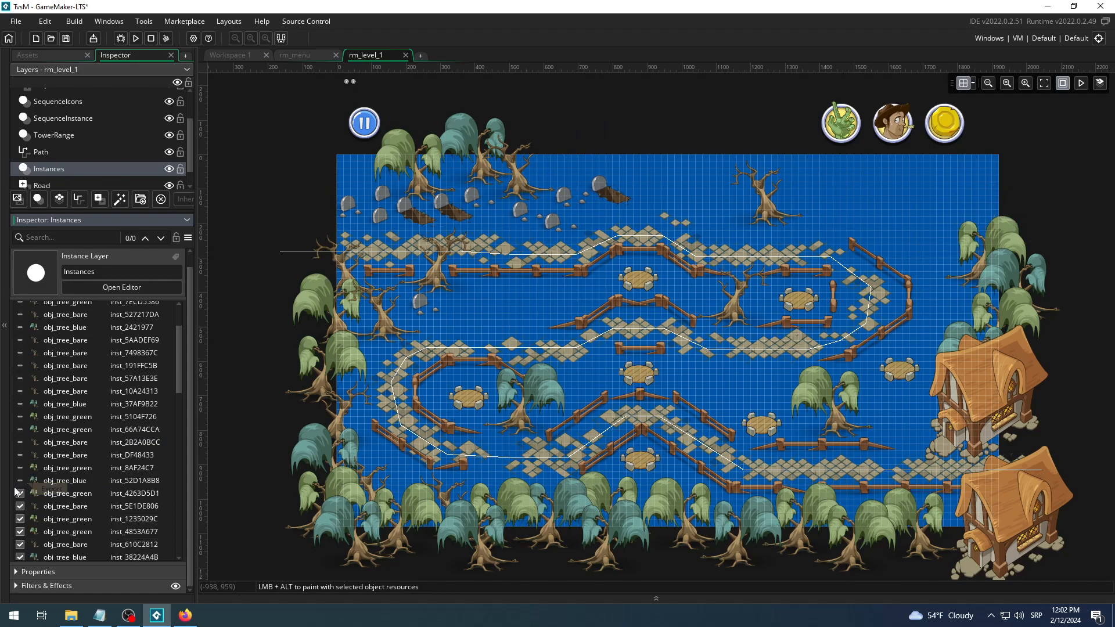
pyautogui.click(20, 494)
pyautogui.click(20, 506)
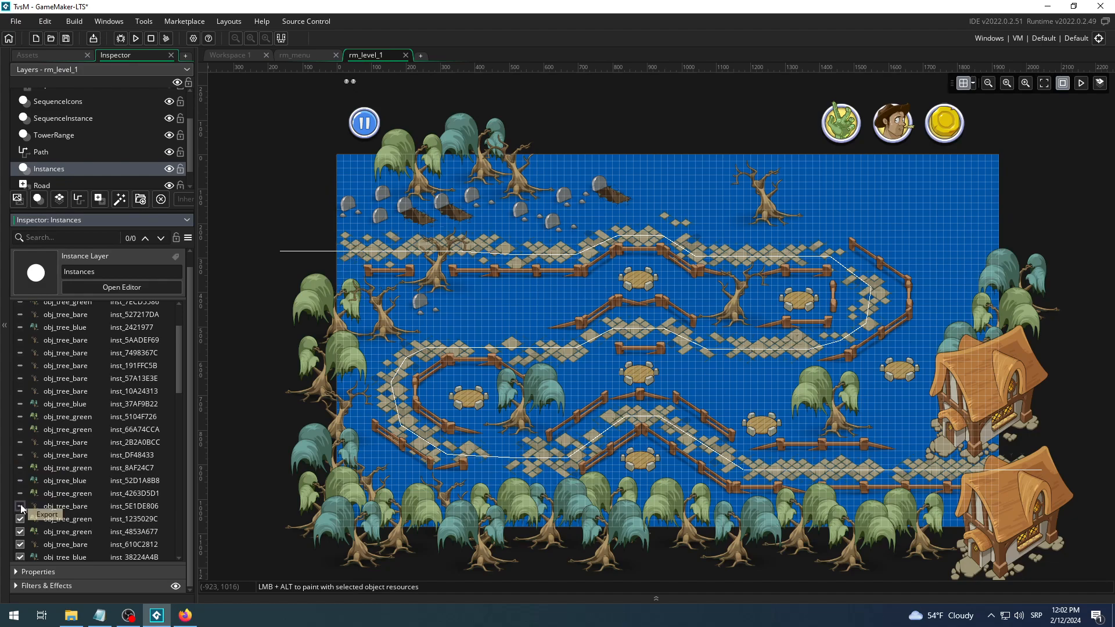
# Hide and reshow the Instances layer, and disable the export of the five trees from inst_1235029C to inst_7C4F0725.
pyautogui.click(169, 170)
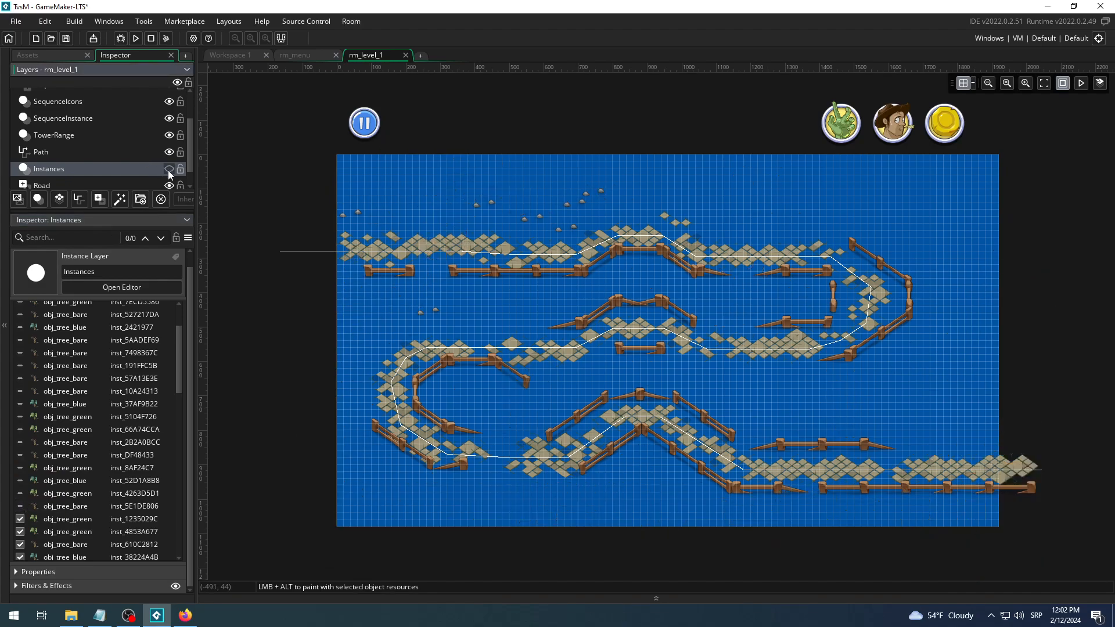
pyautogui.click(169, 170)
pyautogui.scroll(-3, 81, 401)
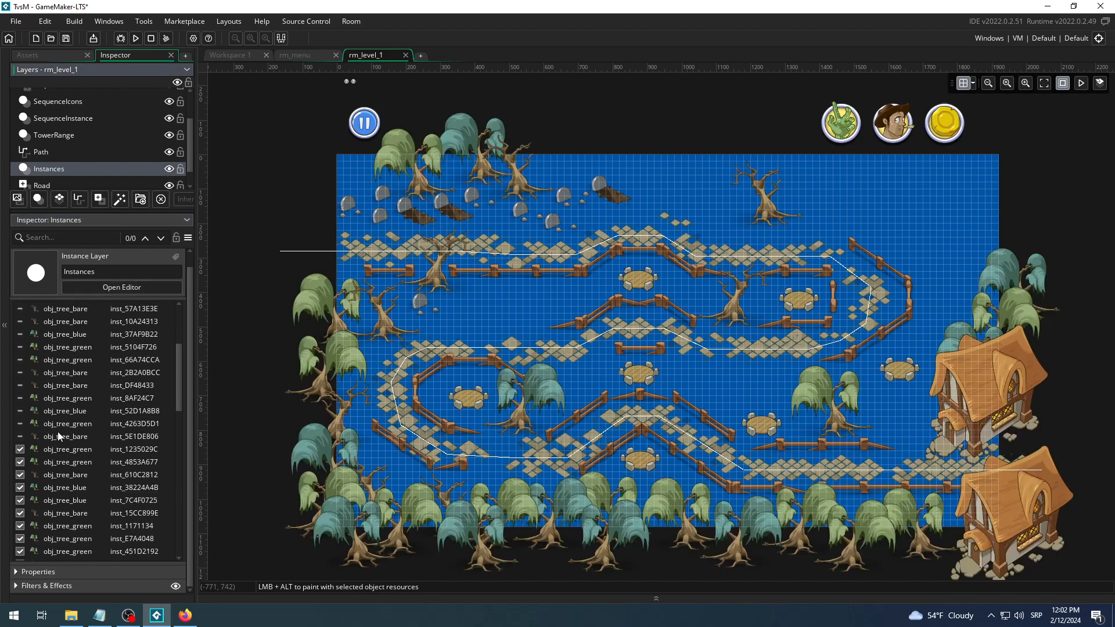
pyautogui.click(20, 449)
pyautogui.click(21, 462)
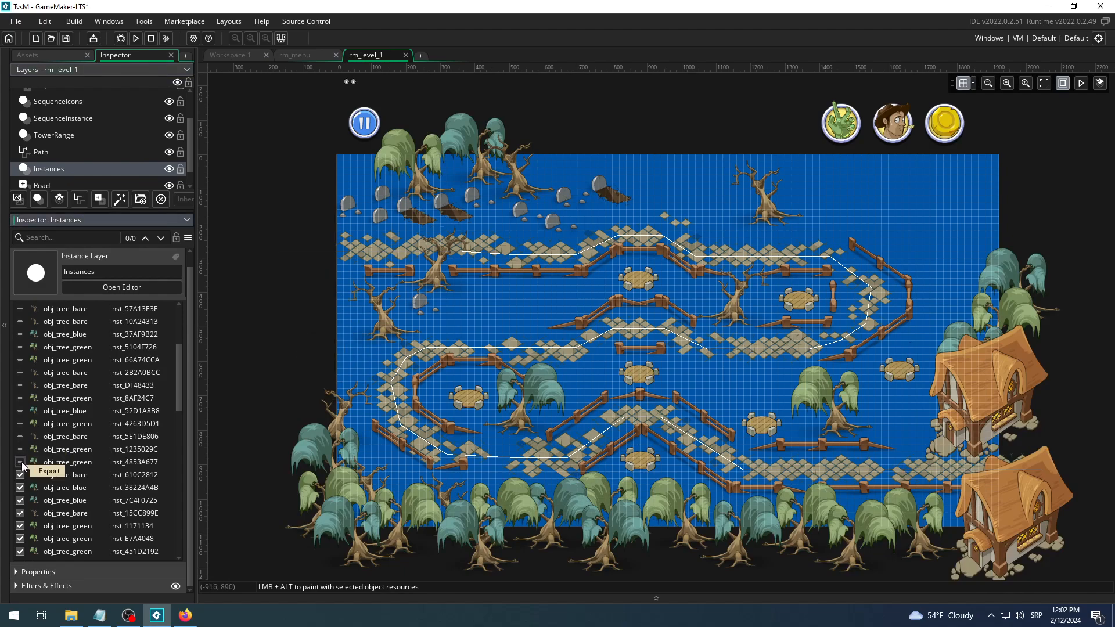
pyautogui.click(21, 475)
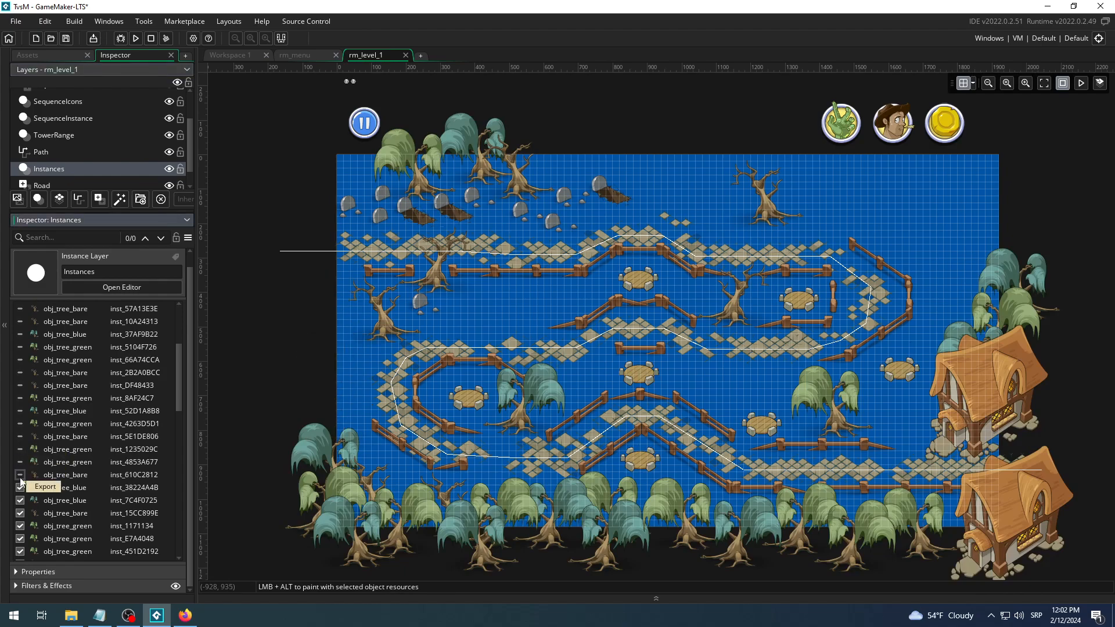
pyautogui.click(21, 488)
pyautogui.click(21, 501)
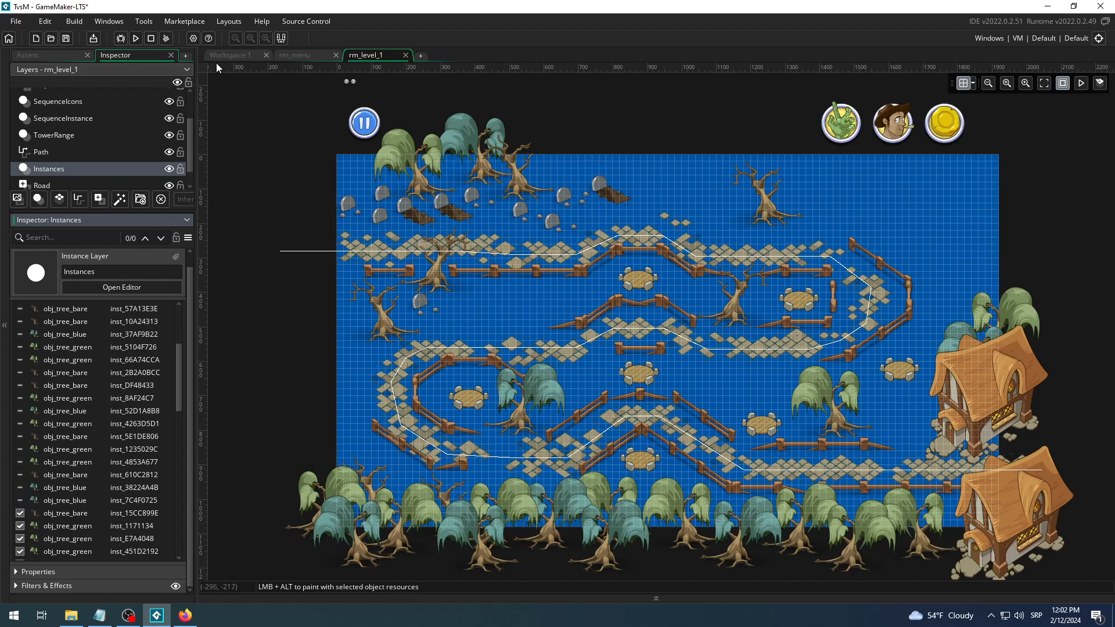
# Test-run the game by entering the level and building a 10-coin tower on the uppermost tower base.
pyautogui.click(137, 39)
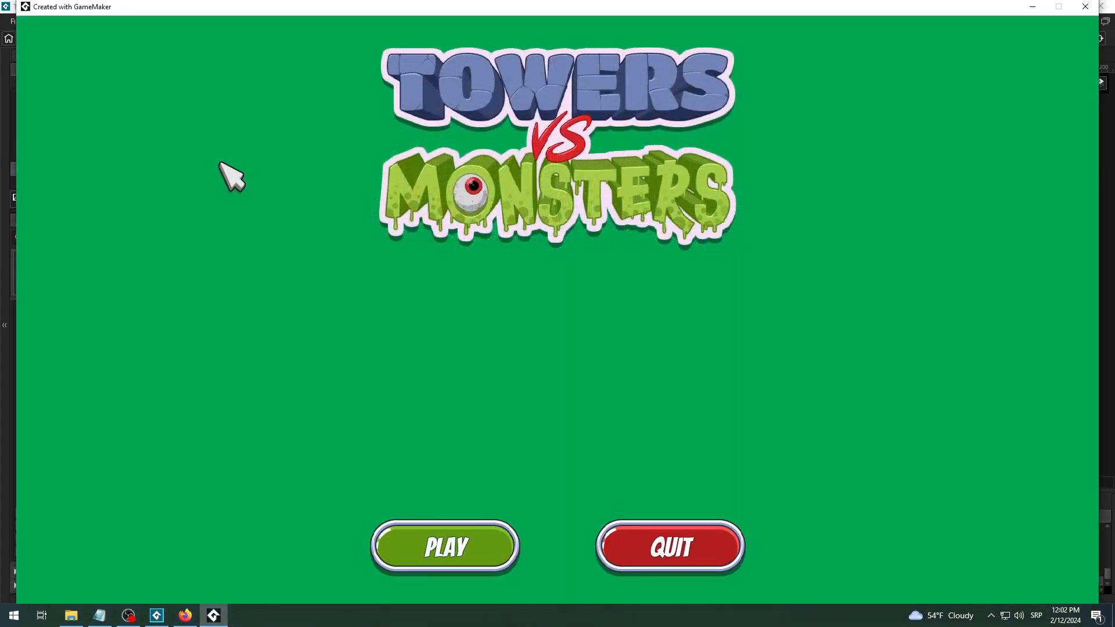
pyautogui.click(488, 532)
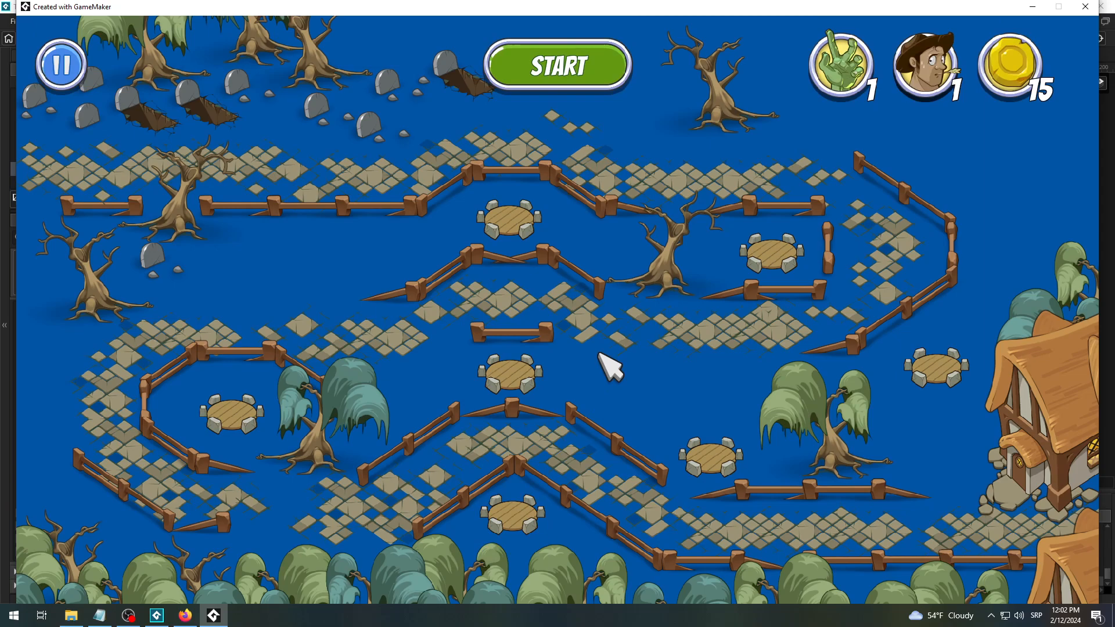
pyautogui.click(510, 224)
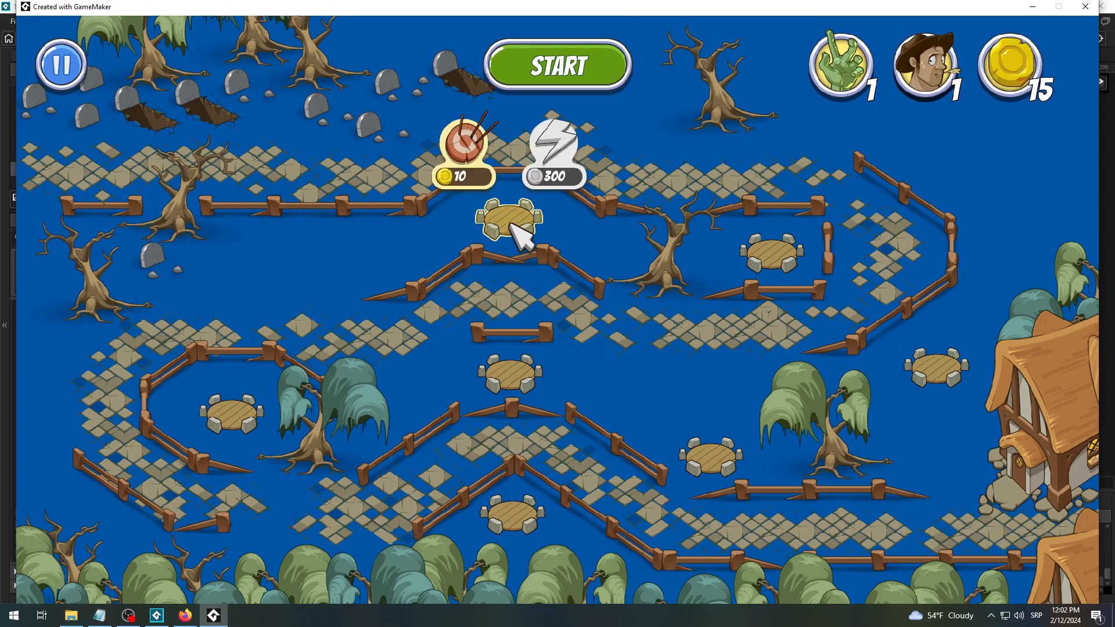
pyautogui.click(467, 154)
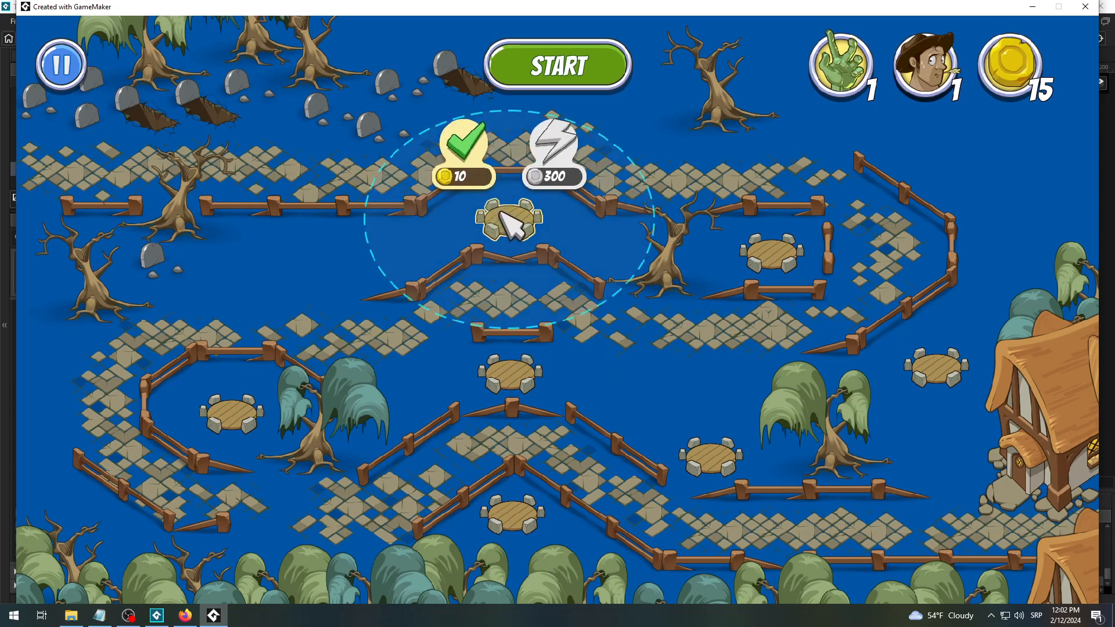
pyautogui.click(468, 155)
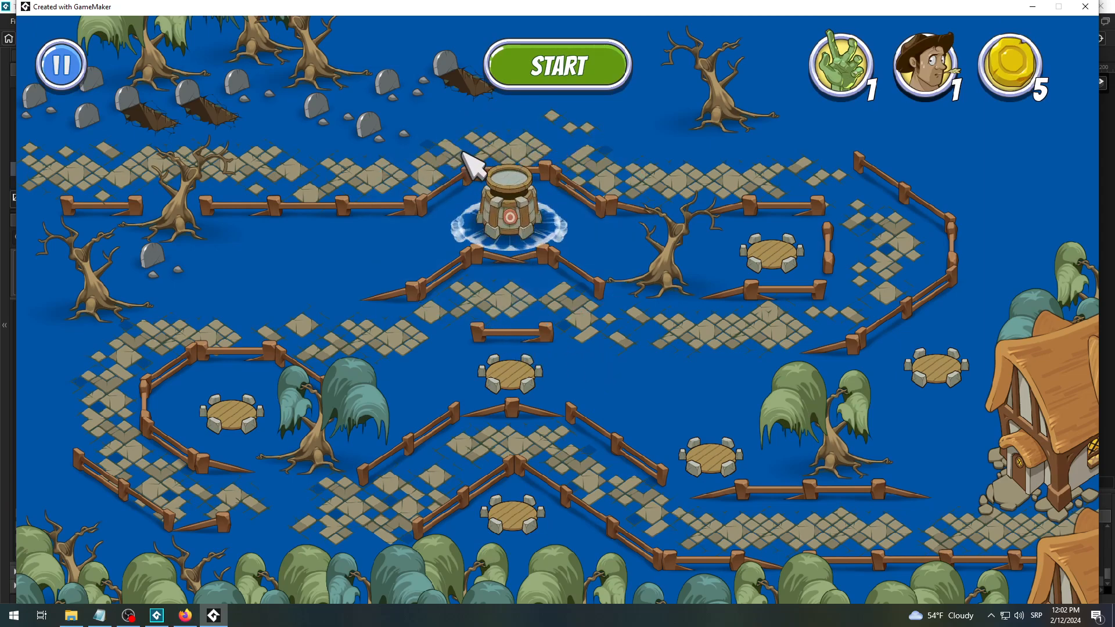
pyautogui.click(1088, 5)
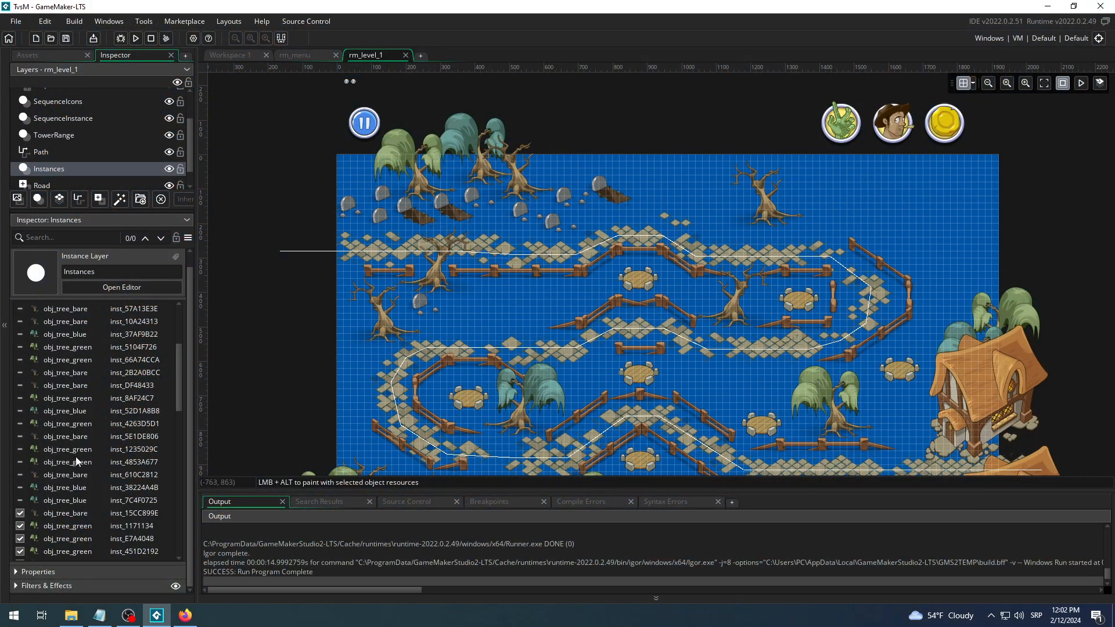
# Disable the export of trees inst_15CC899E, inst_1171134, inst_E7A4048, inst_451D2192, inst_30633434 and inst_72B2E24A.
pyautogui.scroll(-2, 76, 460)
pyautogui.click(19, 443)
pyautogui.click(20, 456)
pyautogui.click(20, 469)
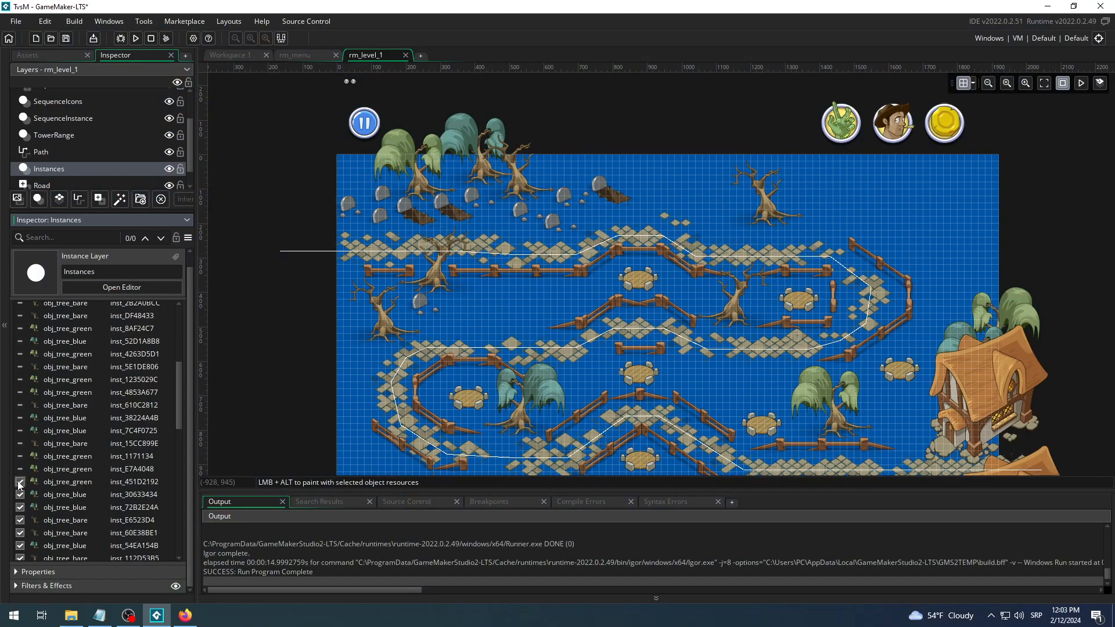
pyautogui.click(20, 482)
pyautogui.click(20, 495)
pyautogui.click(20, 507)
# Disable the export of the seven trees listed from inst_E6523D4 to inst_565DEE57.
pyautogui.scroll(-3, 23, 505)
pyautogui.click(20, 427)
pyautogui.click(20, 440)
pyautogui.click(20, 453)
pyautogui.click(20, 465)
pyautogui.click(20, 478)
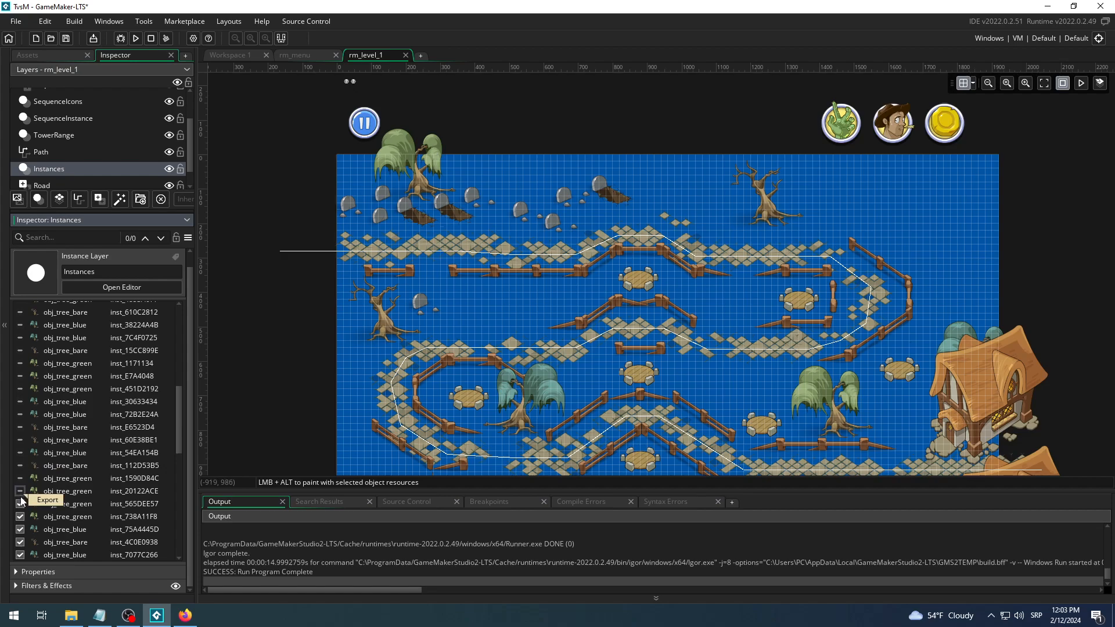
pyautogui.click(20, 503)
# Disable the export of trees inst_738A11F8, inst_75A4445D and inst_4C0E0938.
pyautogui.scroll(-2, 20, 503)
pyautogui.click(20, 447)
pyautogui.click(20, 459)
pyautogui.click(19, 472)
# Disable the export of the eight trees listed from inst_7077C266 to inst_4B354933.
pyautogui.scroll(-2, 20, 473)
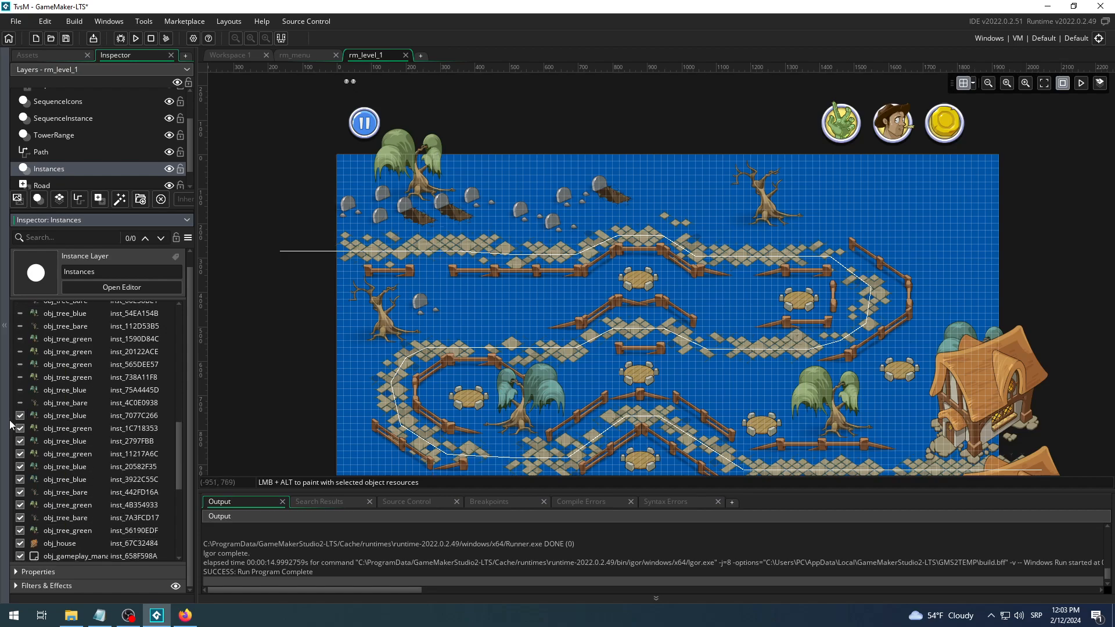
pyautogui.click(20, 416)
pyautogui.click(20, 428)
pyautogui.click(20, 441)
pyautogui.click(20, 454)
pyautogui.click(20, 466)
pyautogui.click(20, 479)
pyautogui.click(20, 492)
pyautogui.click(20, 504)
# Disable the export of trees inst_7A3FCD17 and inst_56190EDF and of the obj_house instance inst_67C32484.
pyautogui.scroll(-2, 20, 488)
pyautogui.click(19, 471)
pyautogui.click(19, 483)
pyautogui.click(20, 496)
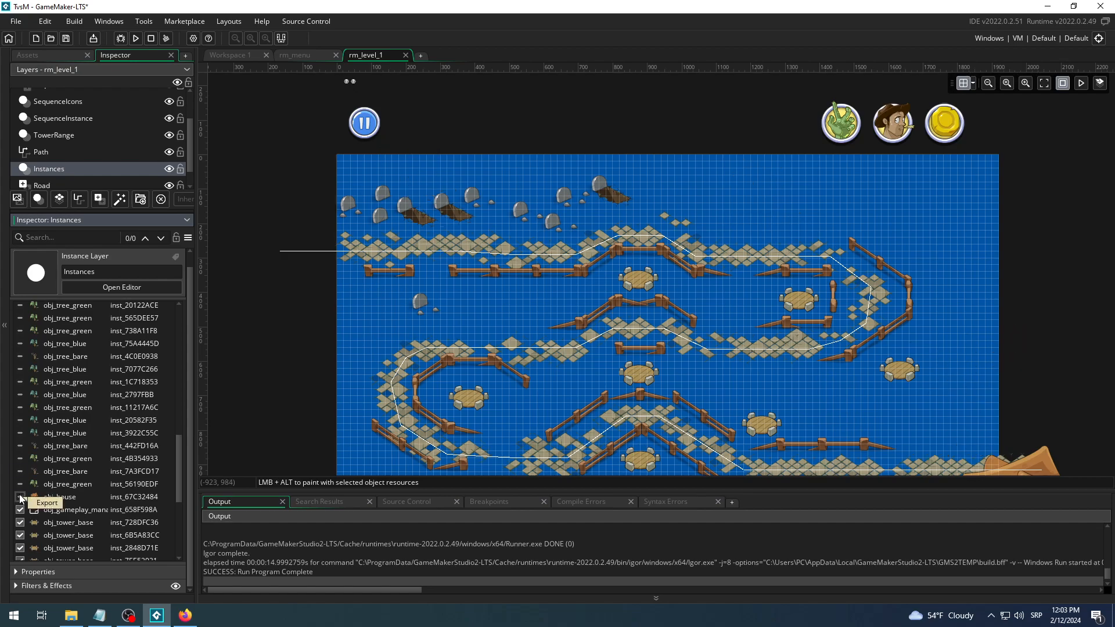
# Disable the export of tombstones inst_45F2E0E8, inst_36A0D79C, inst_398ABB6D, inst_4FD2A43C and inst_6E087D65, keeping the tower bases enabled.
pyautogui.scroll(-3, 19, 498)
pyautogui.click(19, 407)
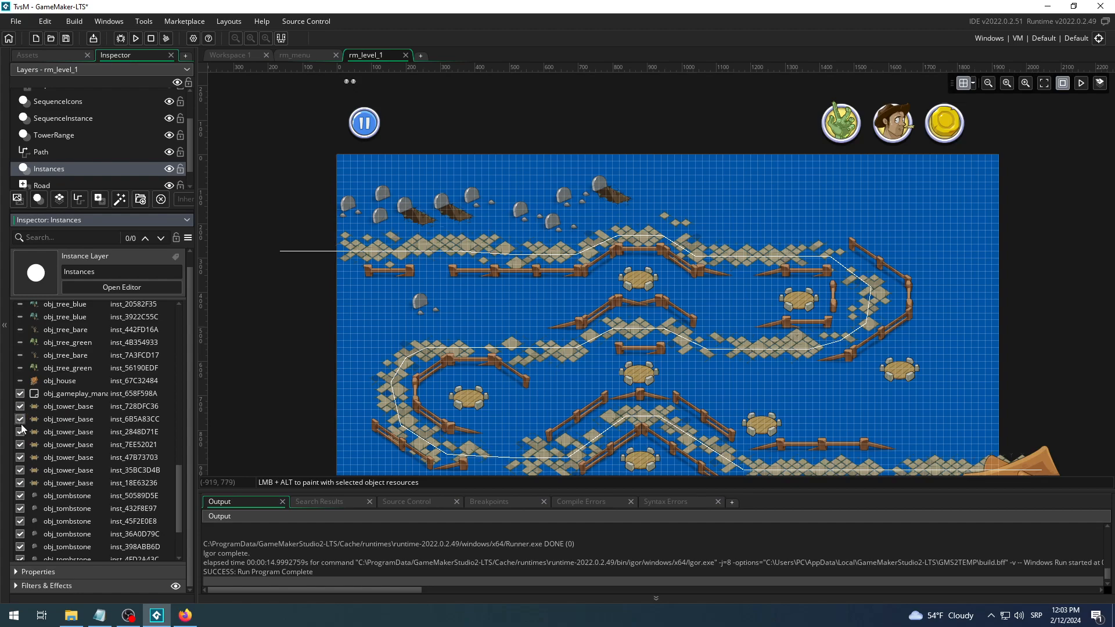
pyautogui.scroll(-1, 32, 478)
pyautogui.scroll(-1, 32, 477)
pyautogui.click(19, 451)
pyautogui.click(20, 466)
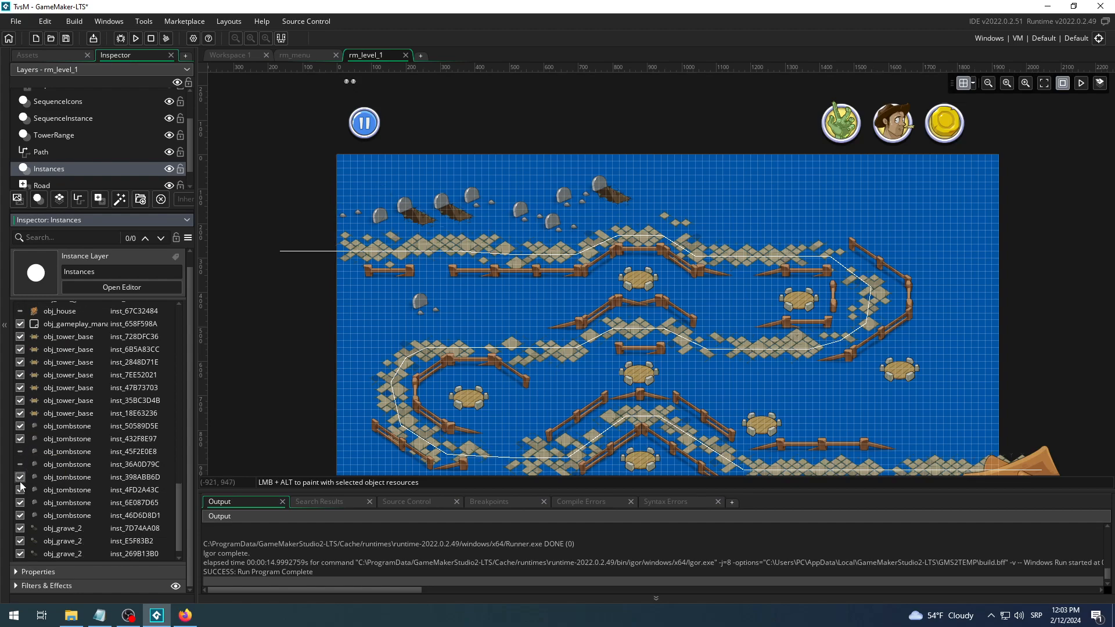
pyautogui.click(19, 477)
pyautogui.click(19, 489)
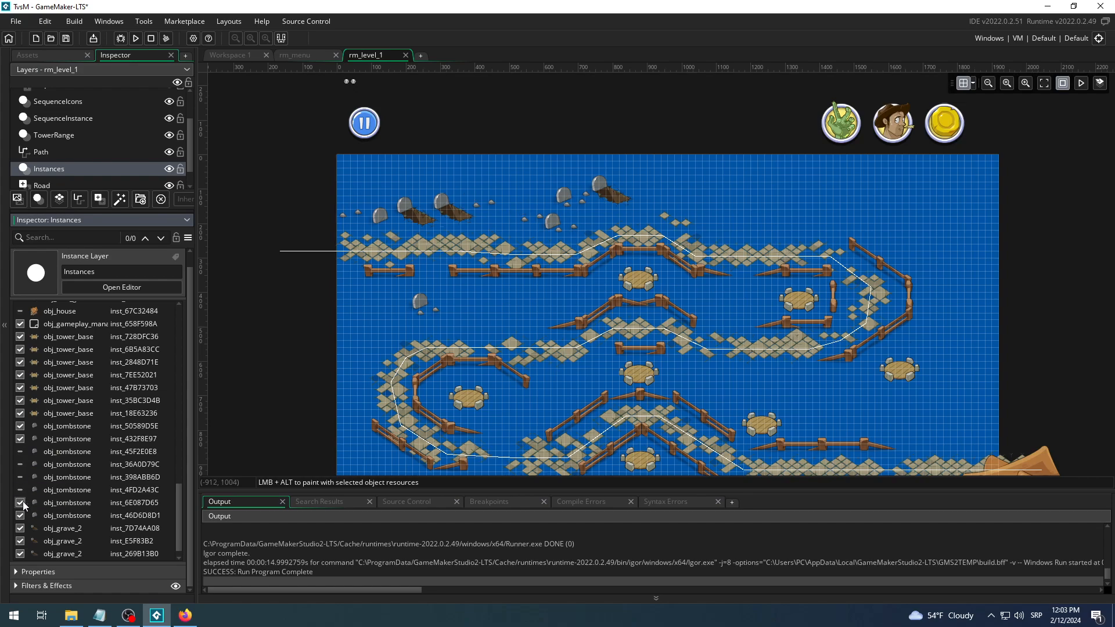
pyautogui.click(20, 502)
# Disable the export of tombstone inst_46D6D8D1 and the three obj_grave_2 instances.
pyautogui.scroll(-1, 20, 502)
pyautogui.click(20, 503)
pyautogui.click(20, 515)
pyautogui.click(20, 527)
pyautogui.click(20, 541)
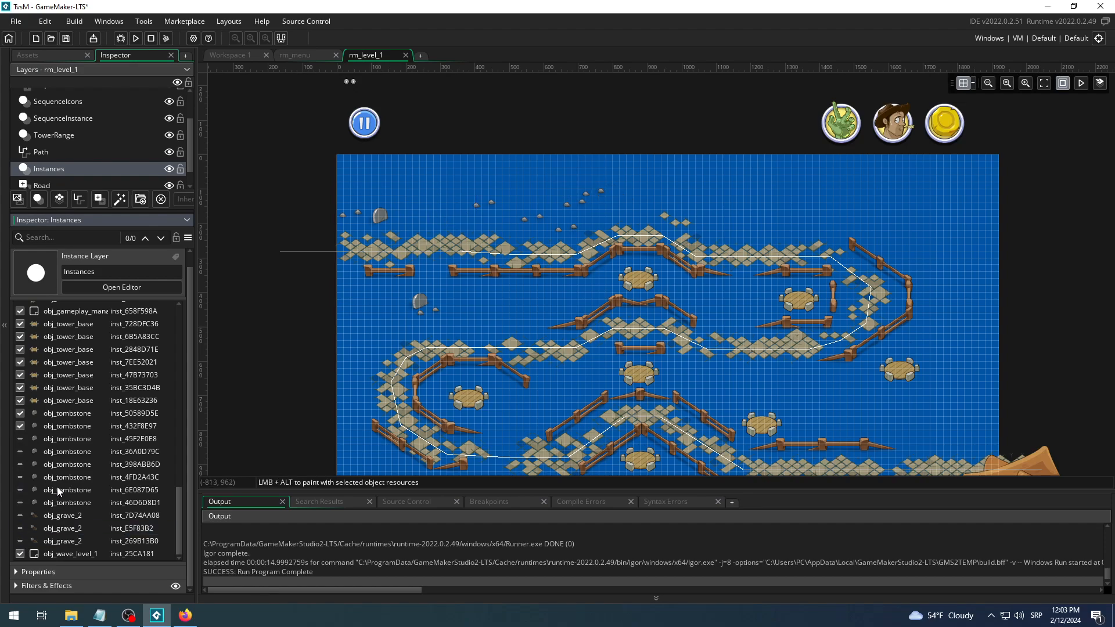
# Move the gameplay manager instance inst_658F598A to the very start of the layer's instance order.
pyautogui.scroll(2, 58, 486)
pyautogui.scroll(4, 55, 455)
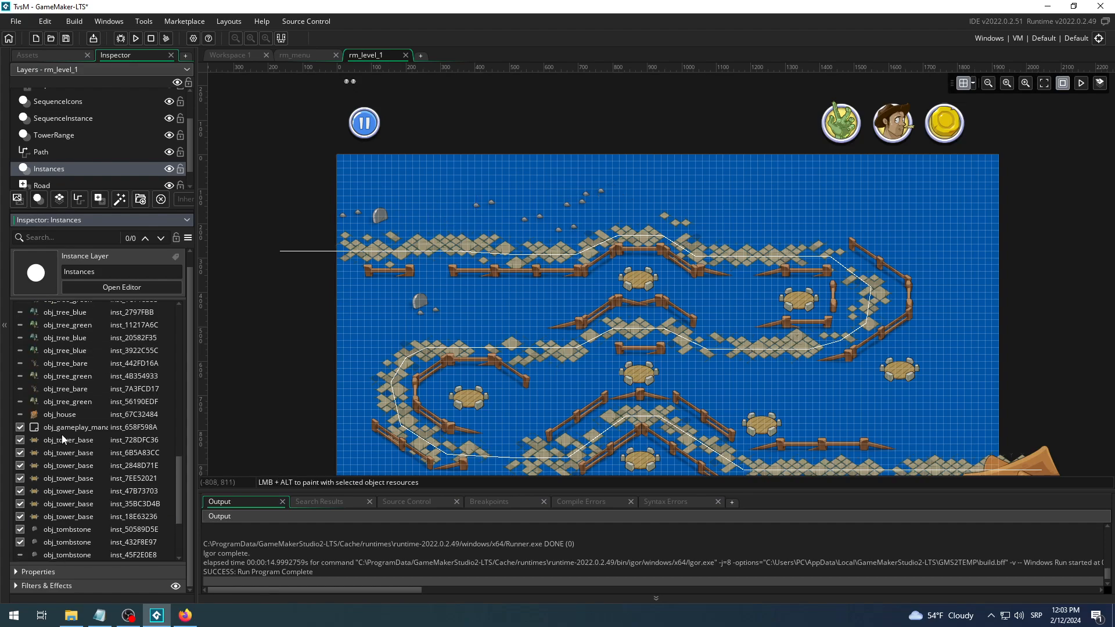
pyautogui.moveTo(78, 475); pyautogui.dragTo(91, 407)
pyautogui.moveTo(81, 449); pyautogui.dragTo(92, 318)
pyautogui.scroll(4, 86, 372)
pyautogui.moveTo(86, 458); pyautogui.dragTo(93, 334)
pyautogui.moveTo(74, 487); pyautogui.dragTo(93, 328)
pyautogui.moveTo(82, 425); pyautogui.dragTo(86, 326)
pyautogui.scroll(2, 86, 365)
pyautogui.moveTo(72, 377); pyautogui.dragTo(81, 306)
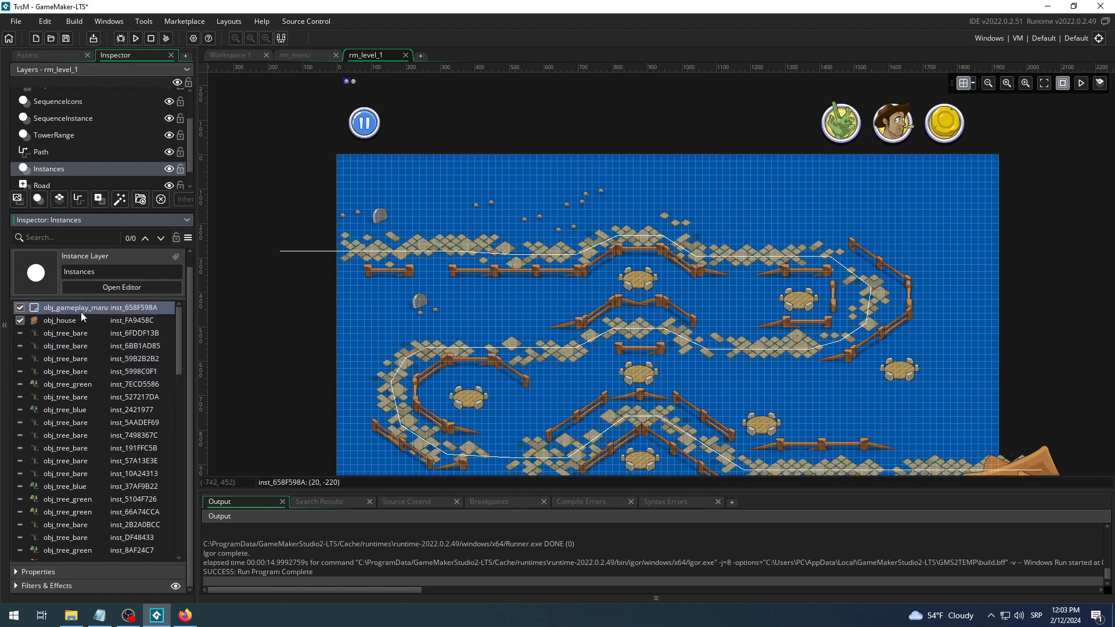
# Disable the export of the obj_house instance inst_FA9458C and of tombstones inst_50589D5E and inst_432F8E97.
pyautogui.click(19, 320)
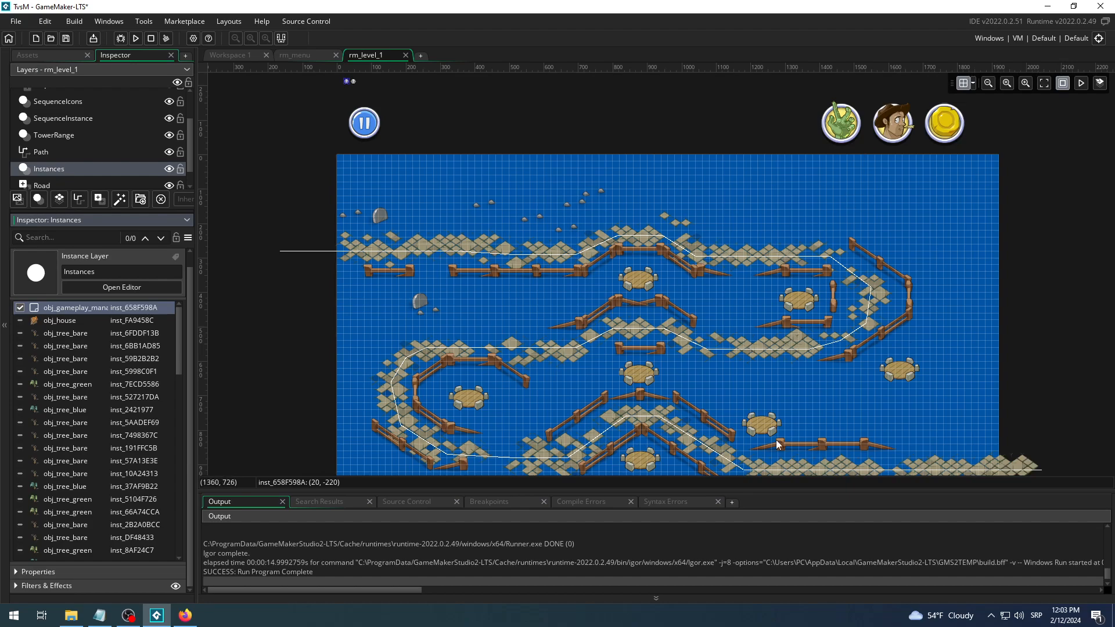
pyautogui.click(722, 600)
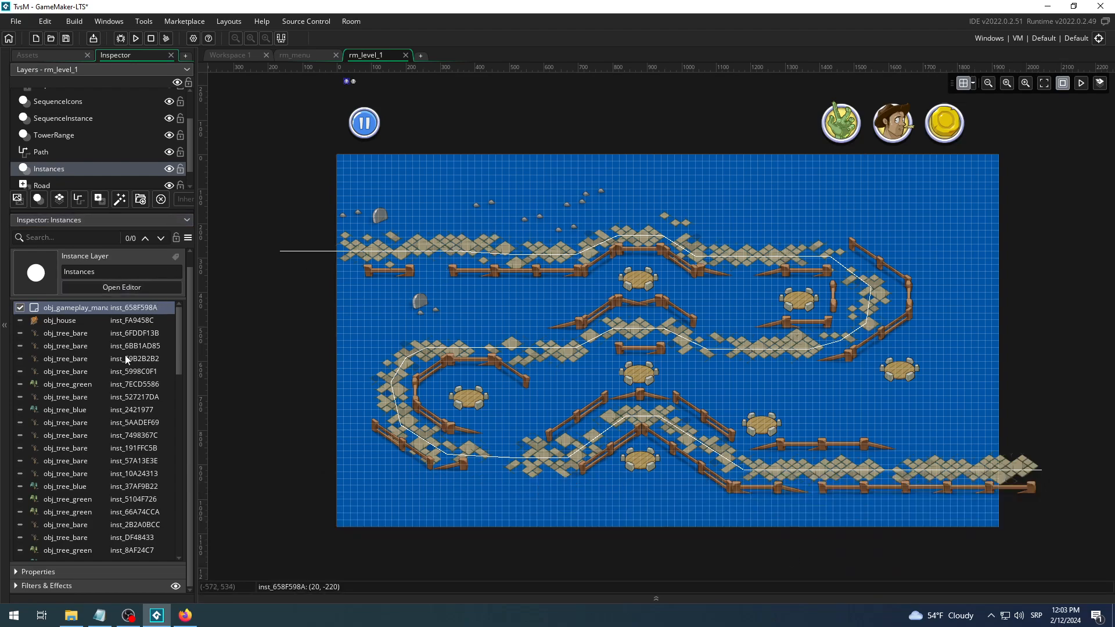
pyautogui.scroll(-7, 60, 385)
pyautogui.scroll(-6, 61, 384)
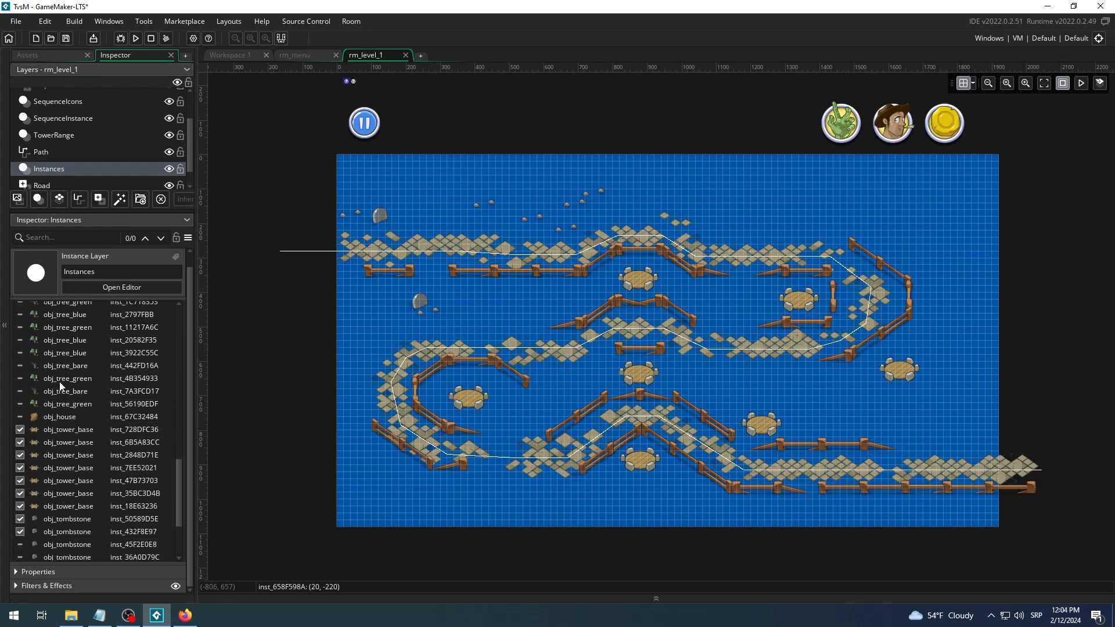
pyautogui.scroll(-2, 61, 384)
pyautogui.click(20, 473)
pyautogui.click(21, 485)
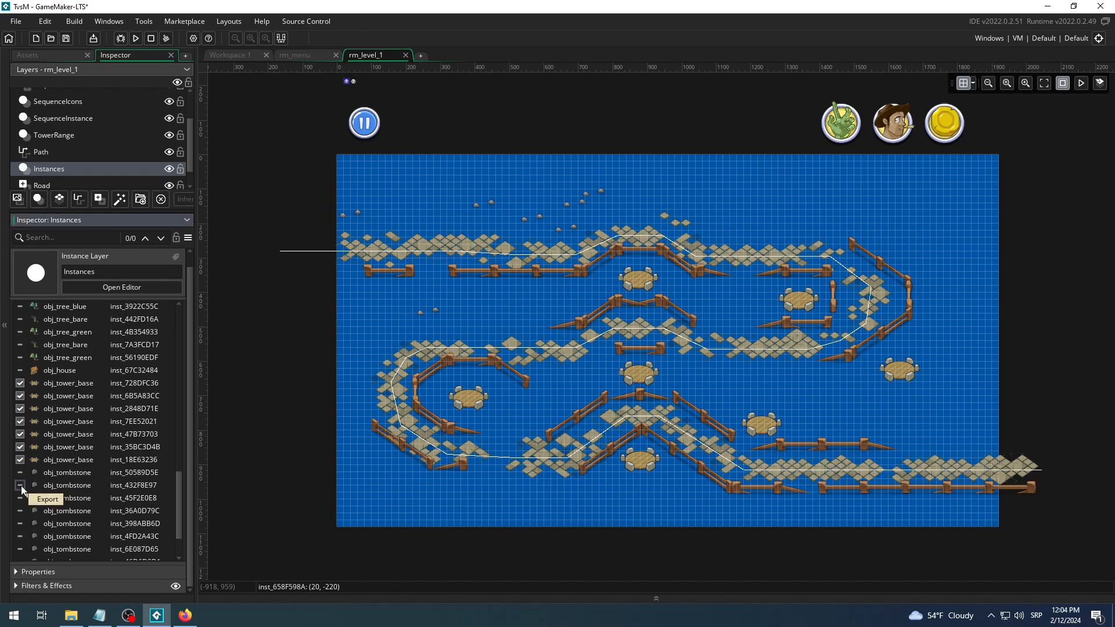
# Move the obj_wave_level_1 instance up the instance order to directly below the gameplay manager.
pyautogui.scroll(-3, 140, 493)
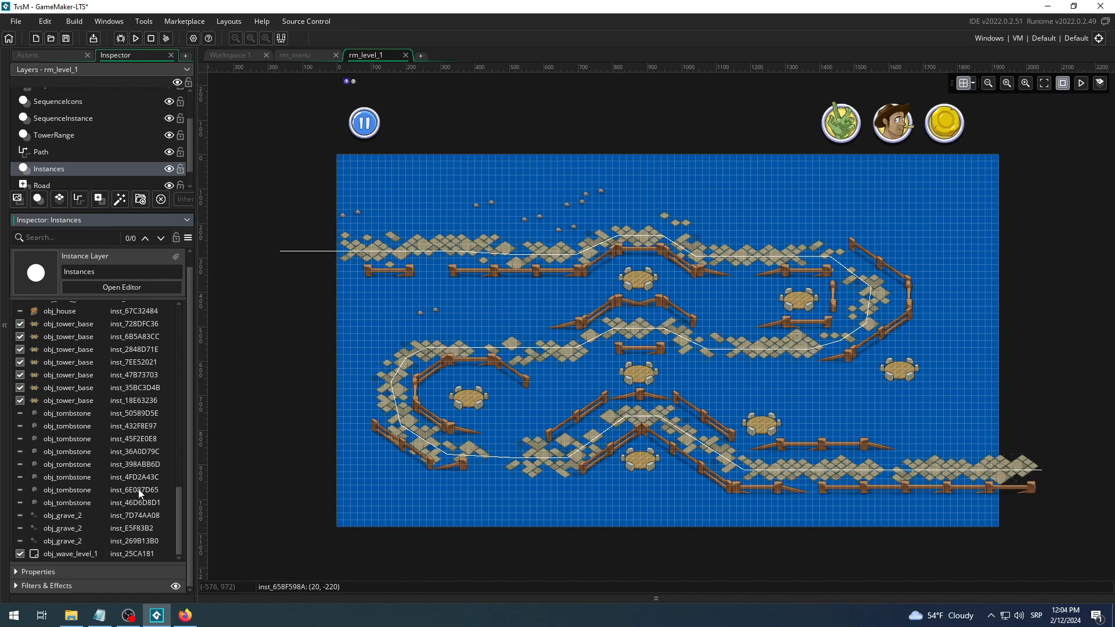
pyautogui.moveTo(72, 553); pyautogui.dragTo(86, 344)
pyautogui.scroll(2, 79, 403)
pyautogui.moveTo(79, 392); pyautogui.dragTo(86, 332)
pyautogui.scroll(5, 90, 383)
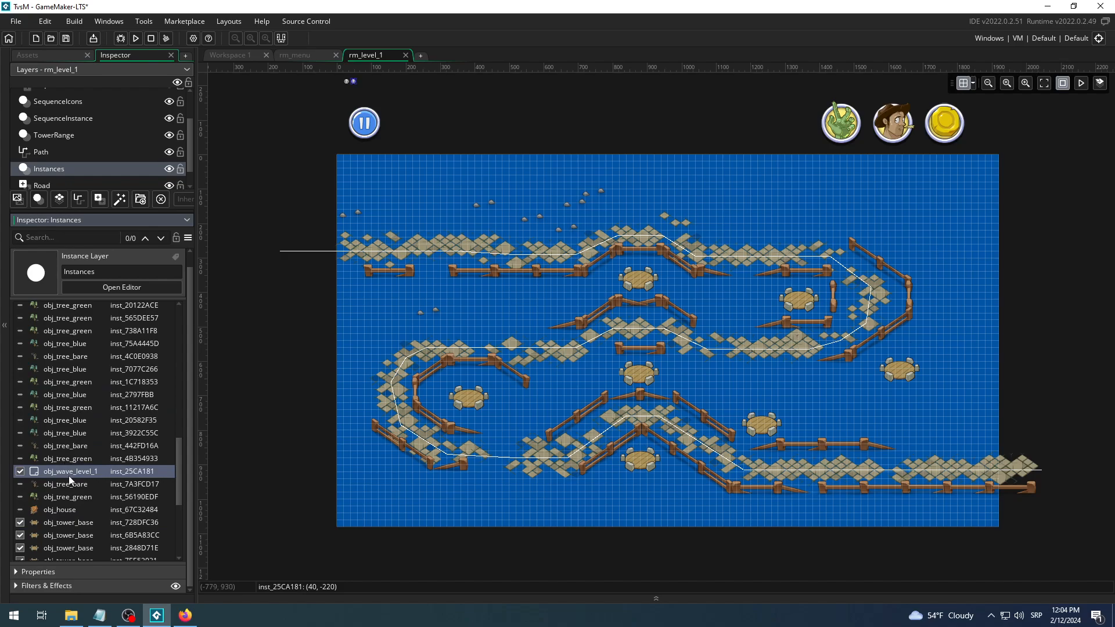
pyautogui.moveTo(74, 476); pyautogui.dragTo(84, 346)
pyautogui.scroll(5, 87, 419)
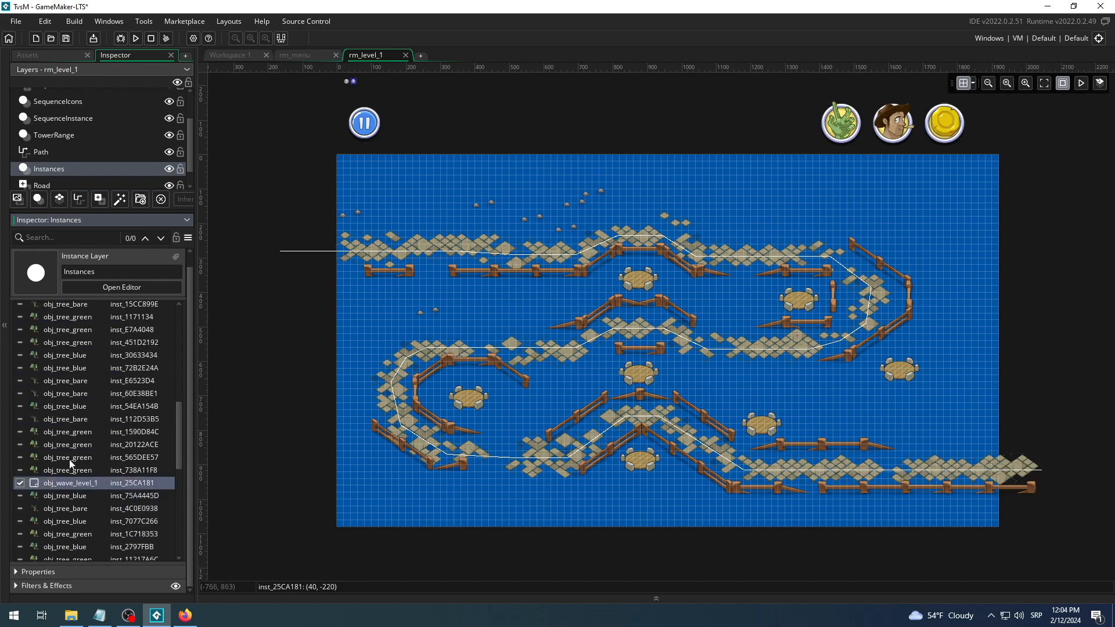
pyautogui.moveTo(67, 484); pyautogui.dragTo(85, 326)
pyautogui.scroll(4, 78, 392)
pyautogui.moveTo(76, 473); pyautogui.dragTo(84, 346)
pyautogui.scroll(5, 91, 407)
pyautogui.moveTo(78, 478); pyautogui.dragTo(83, 336)
pyautogui.scroll(3, 89, 385)
pyautogui.moveTo(85, 412); pyautogui.dragTo(87, 322)
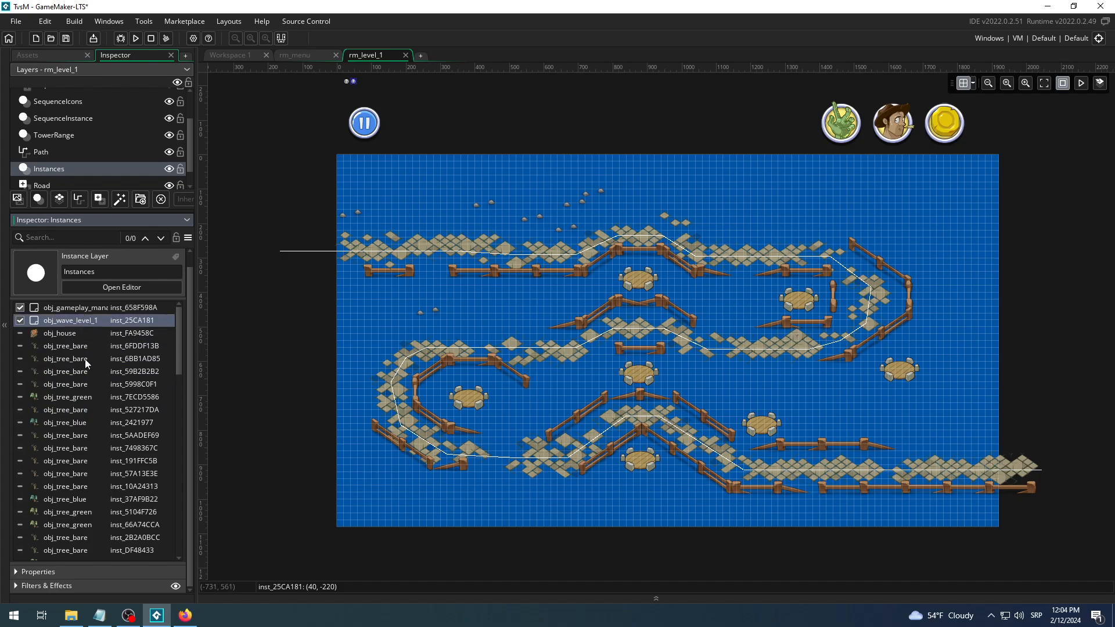
# Run the game from the editor, enter the first level from the main menu and start its wave.
pyautogui.click(98, 307)
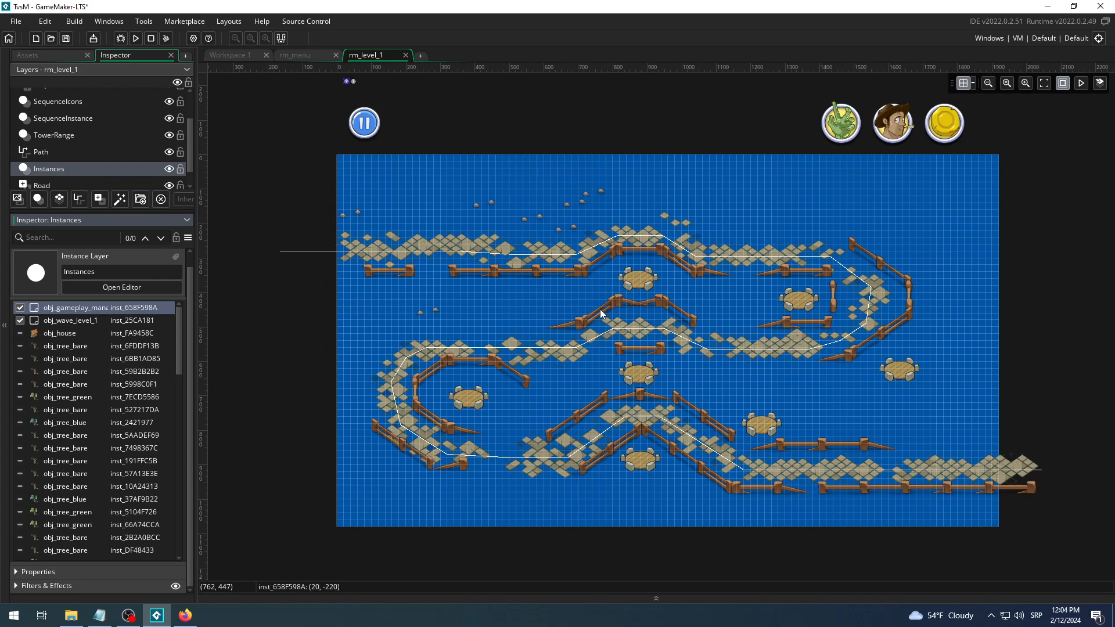
pyautogui.click(1043, 84)
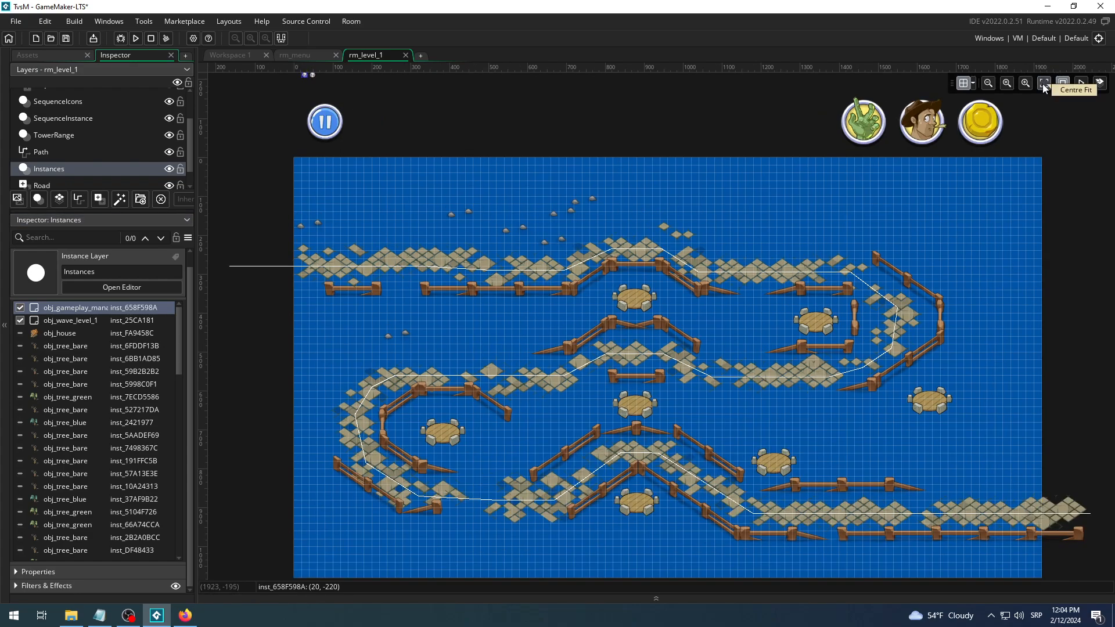
pyautogui.click(136, 38)
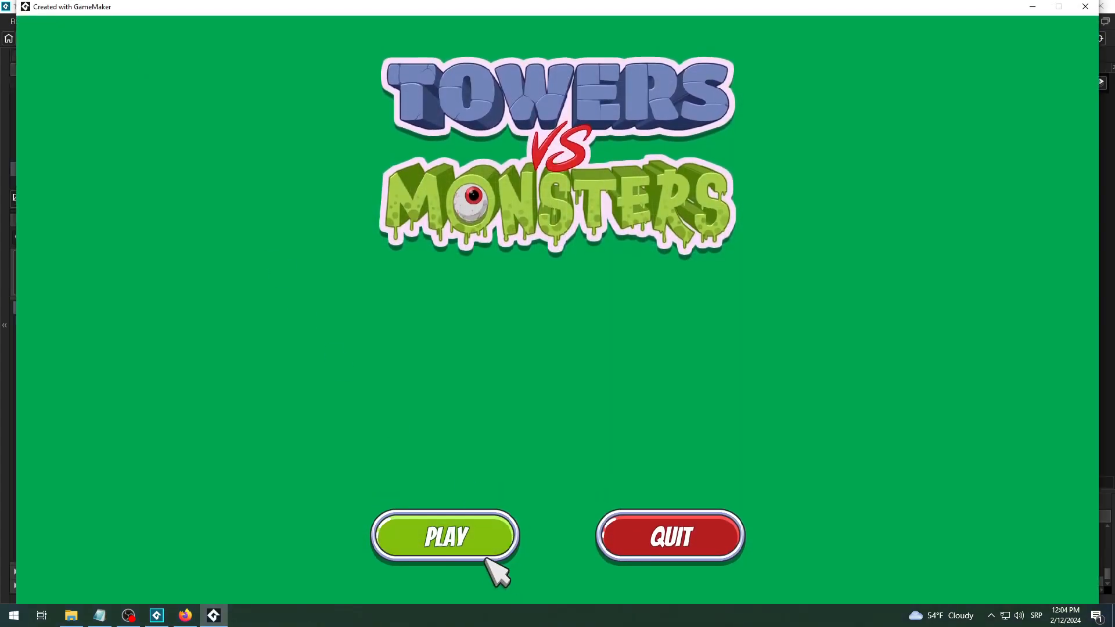
pyautogui.click(487, 532)
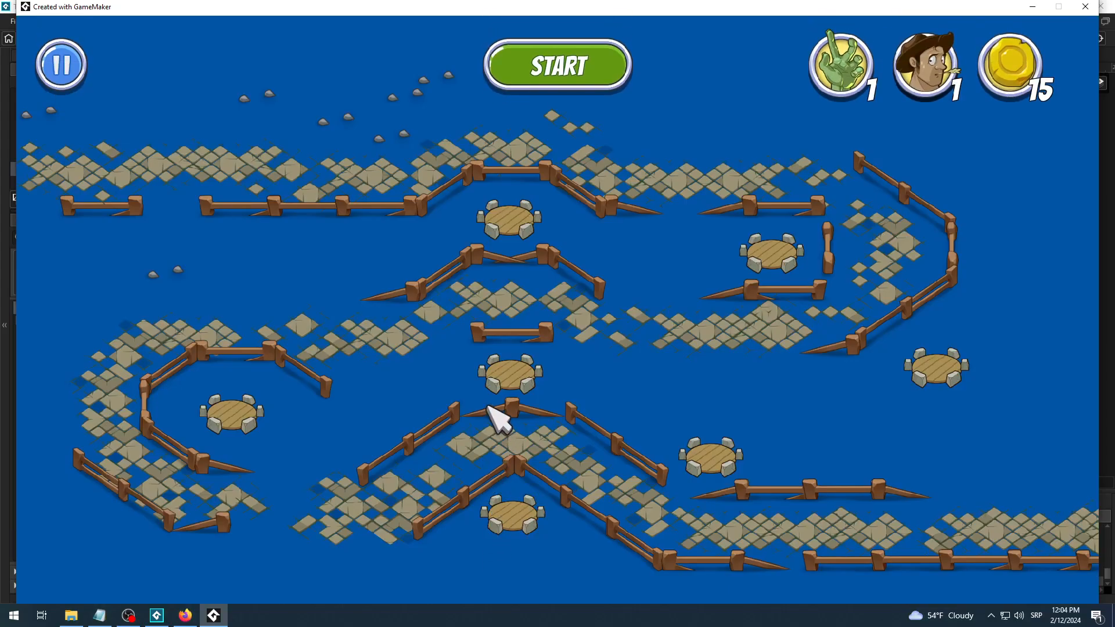
pyautogui.click(543, 75)
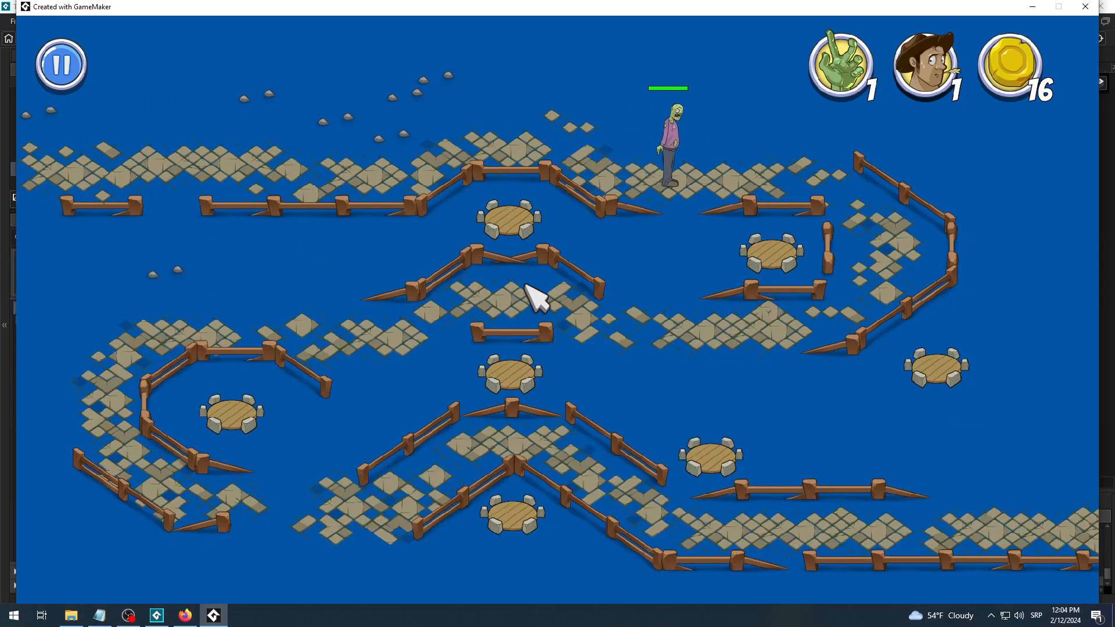
# Build the 10-coin tower on the middle platform, play until the game ends, return to the main menu and close the game.
pyautogui.click(509, 380)
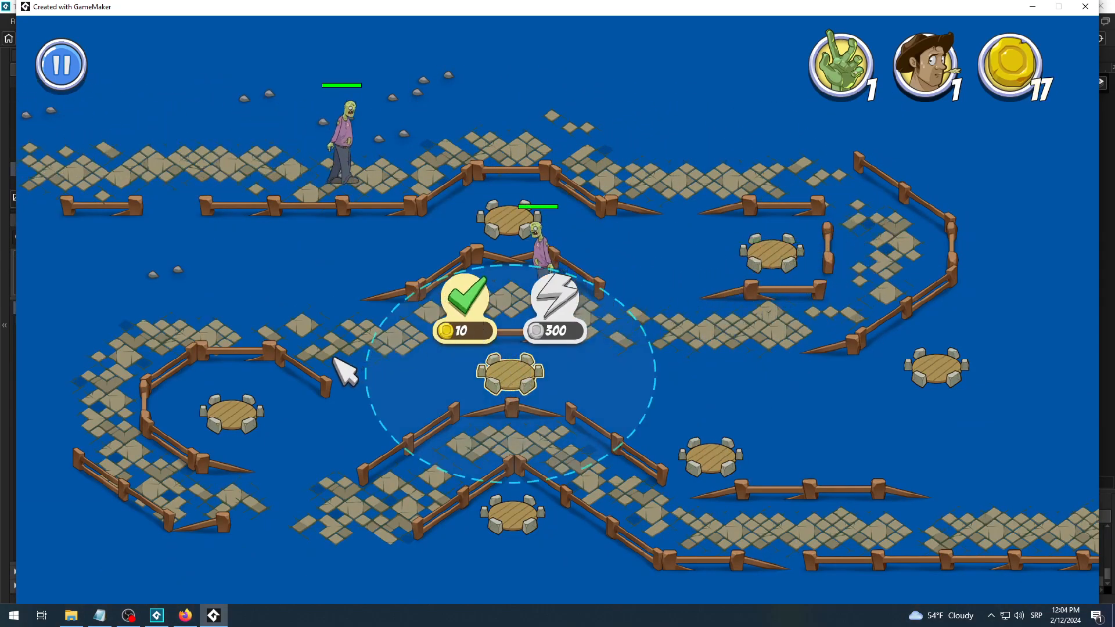
pyautogui.click(465, 297)
pyautogui.click(514, 514)
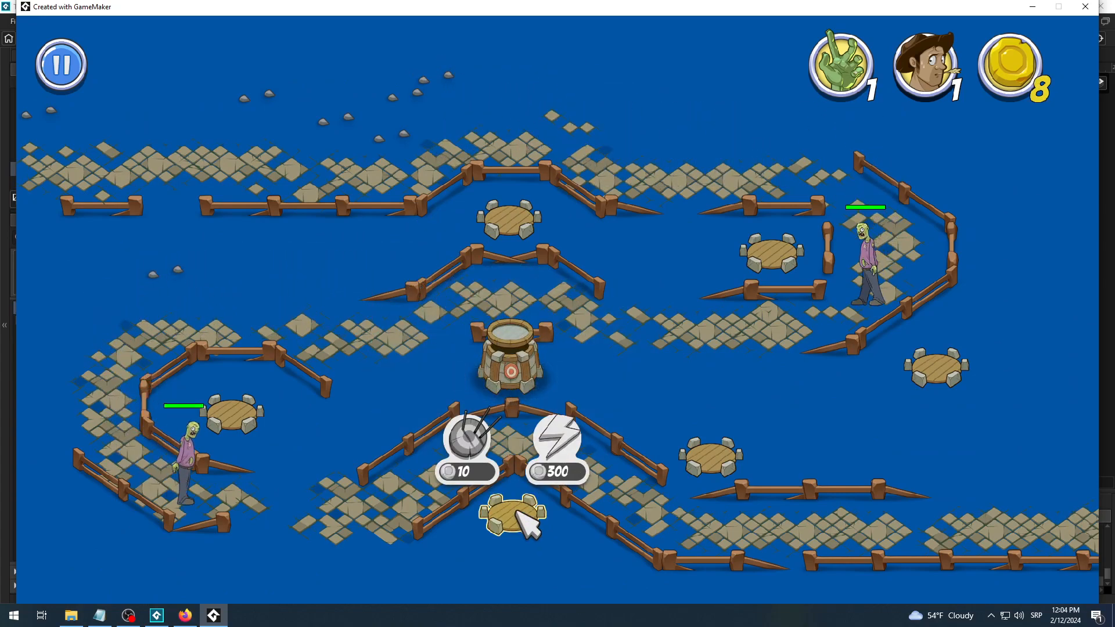
pyautogui.click(657, 372)
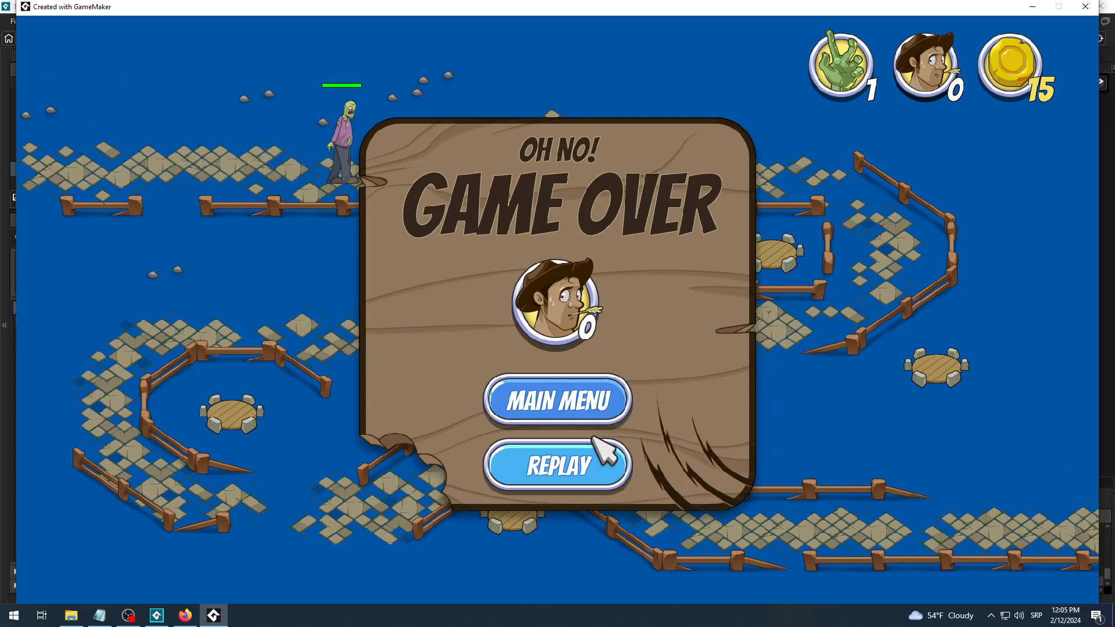
pyautogui.click(604, 404)
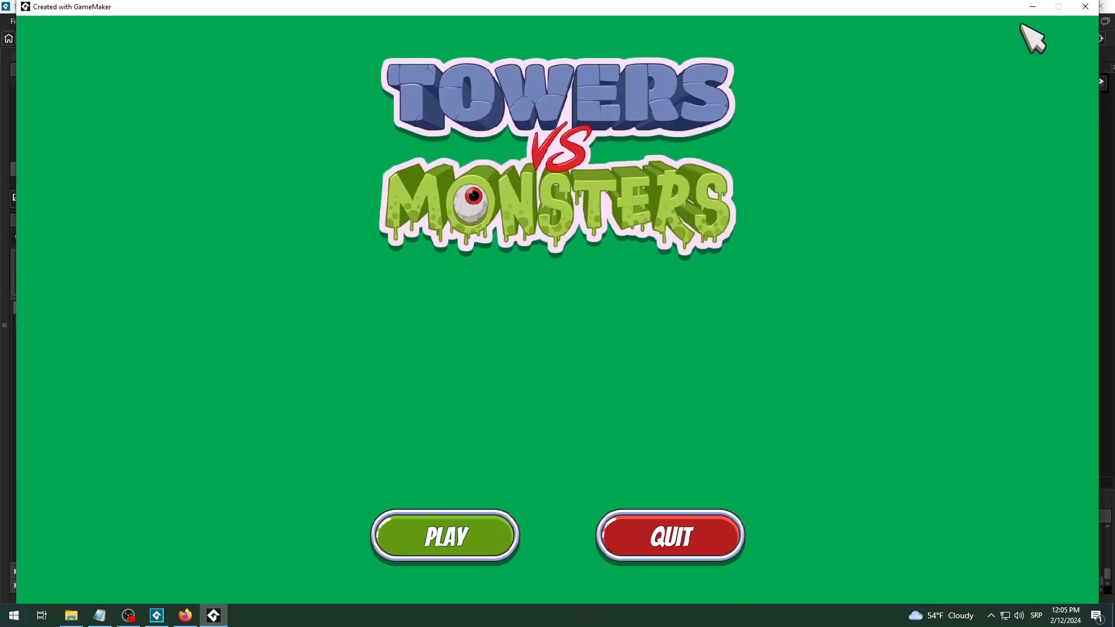
pyautogui.click(1085, 7)
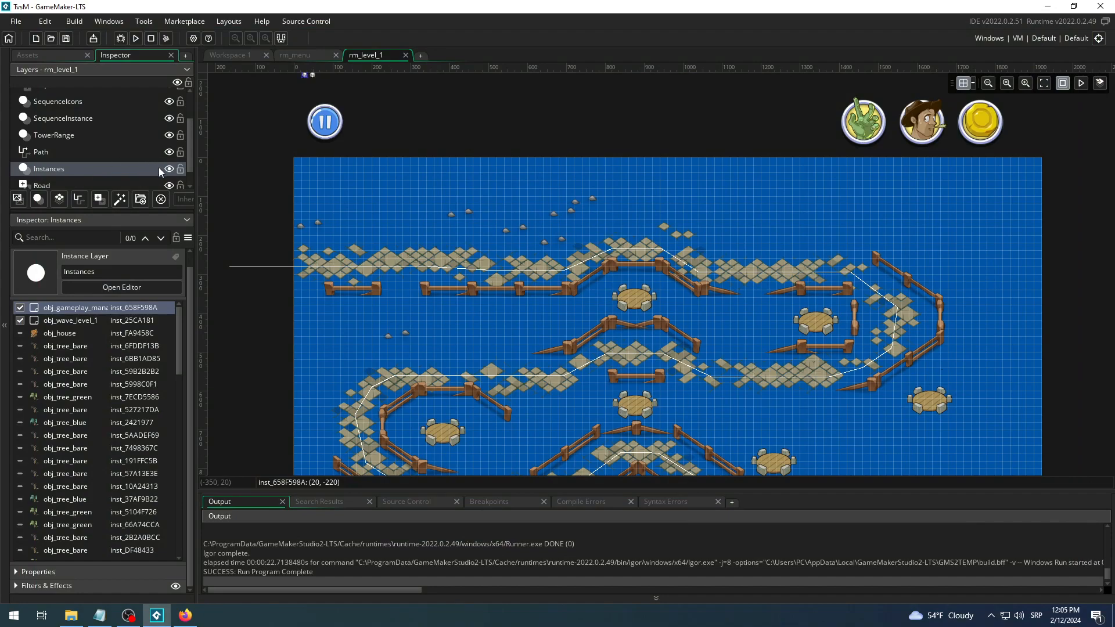
# Hide the Road layer of rm_level_1, run the game again and start the level's wave.
pyautogui.click(169, 186)
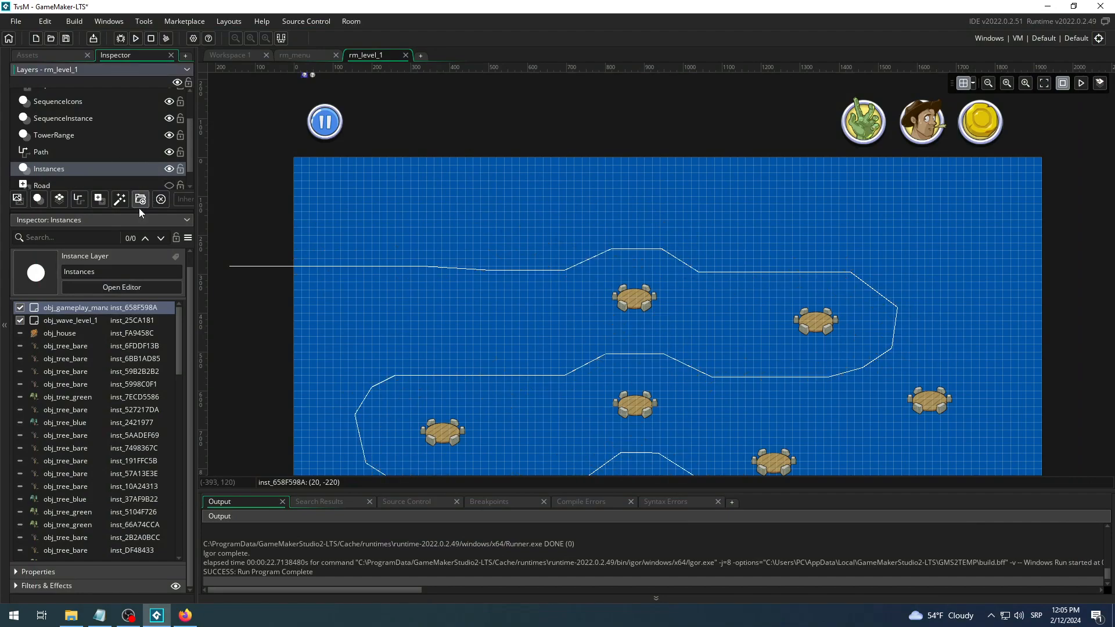
pyautogui.moveTo(131, 213); pyautogui.dragTo(156, 308)
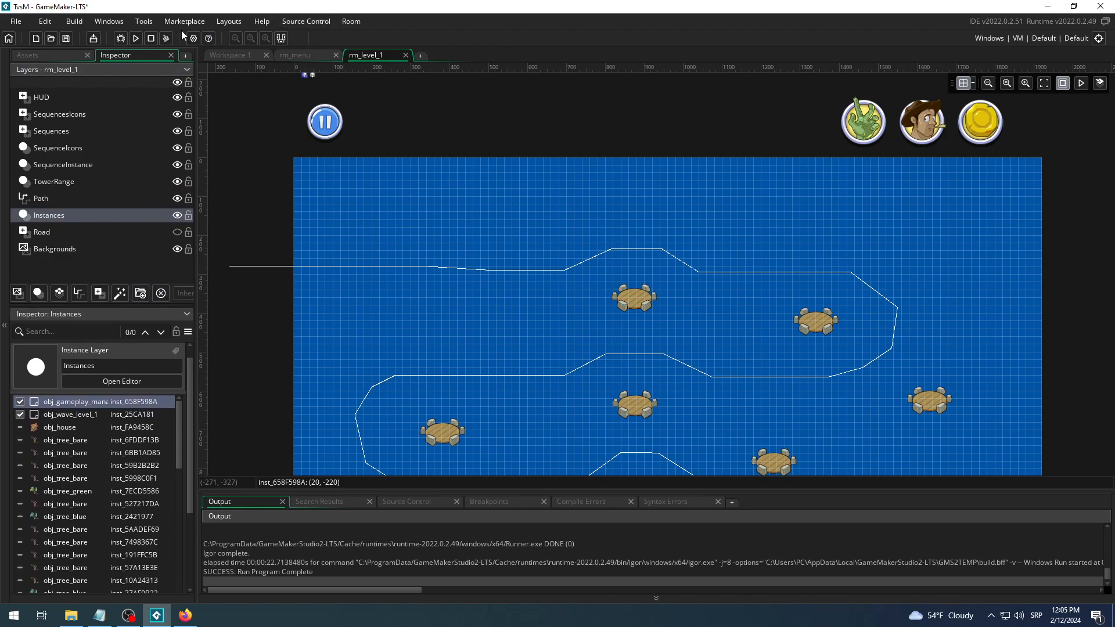
pyautogui.click(137, 38)
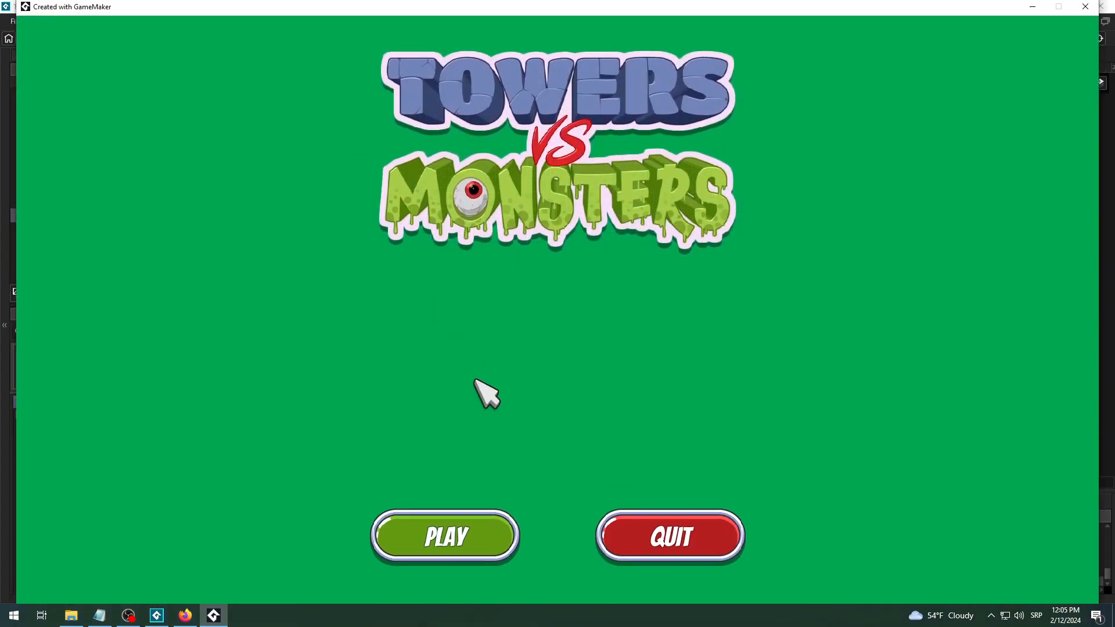
pyautogui.click(472, 540)
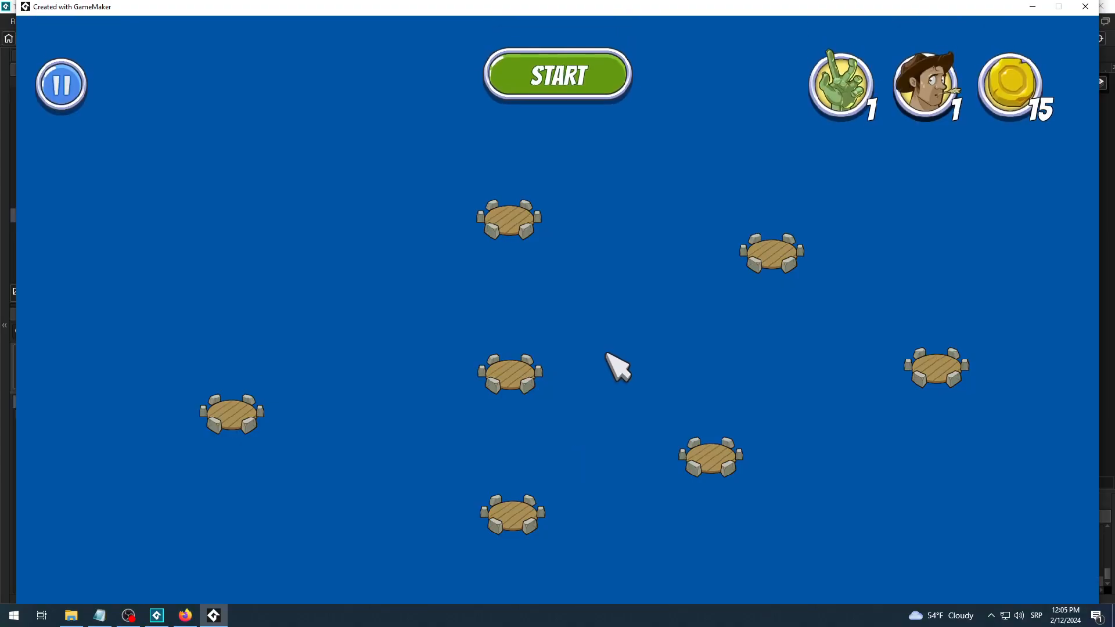
pyautogui.click(529, 74)
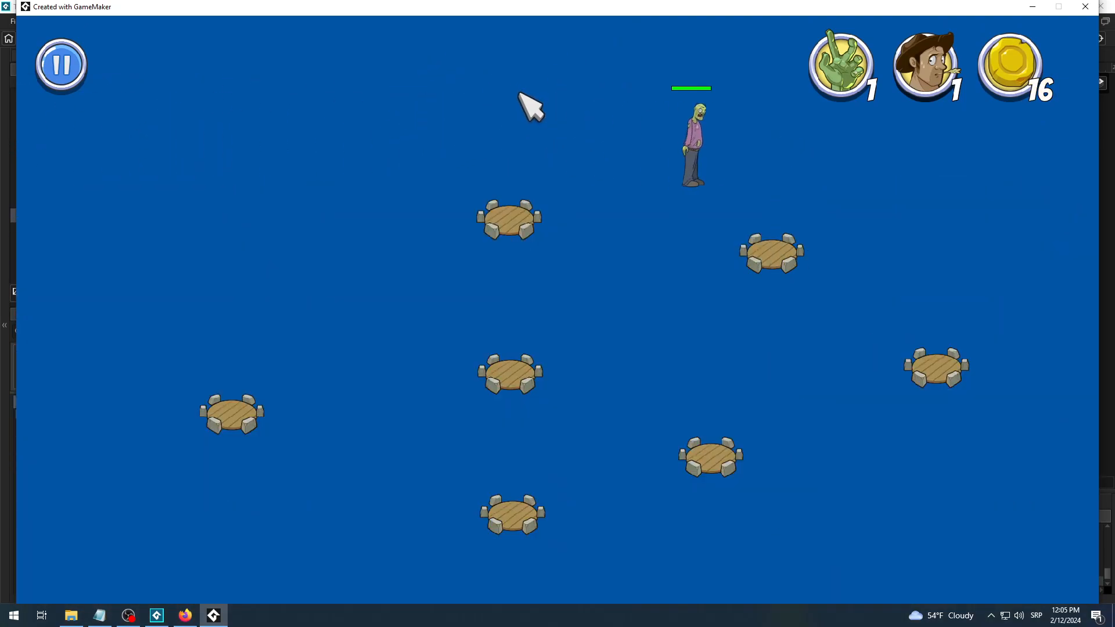
# Build the 10-coin tower on the uppermost platform, play until the game ends, return to the main menu and quit the test run.
pyautogui.click(525, 235)
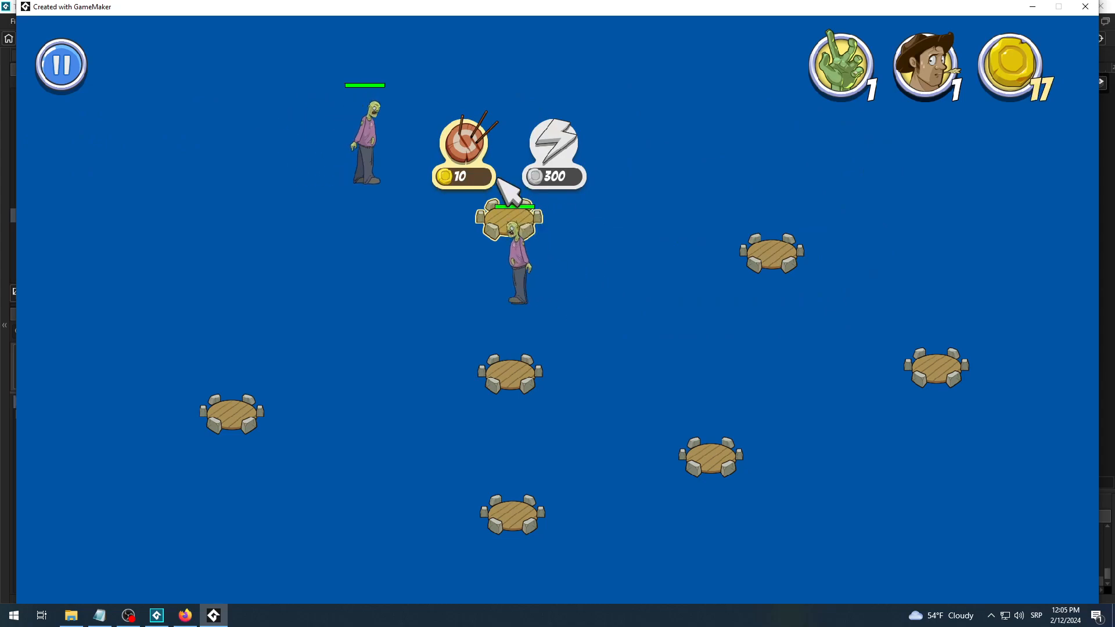
pyautogui.click(467, 148)
pyautogui.click(469, 149)
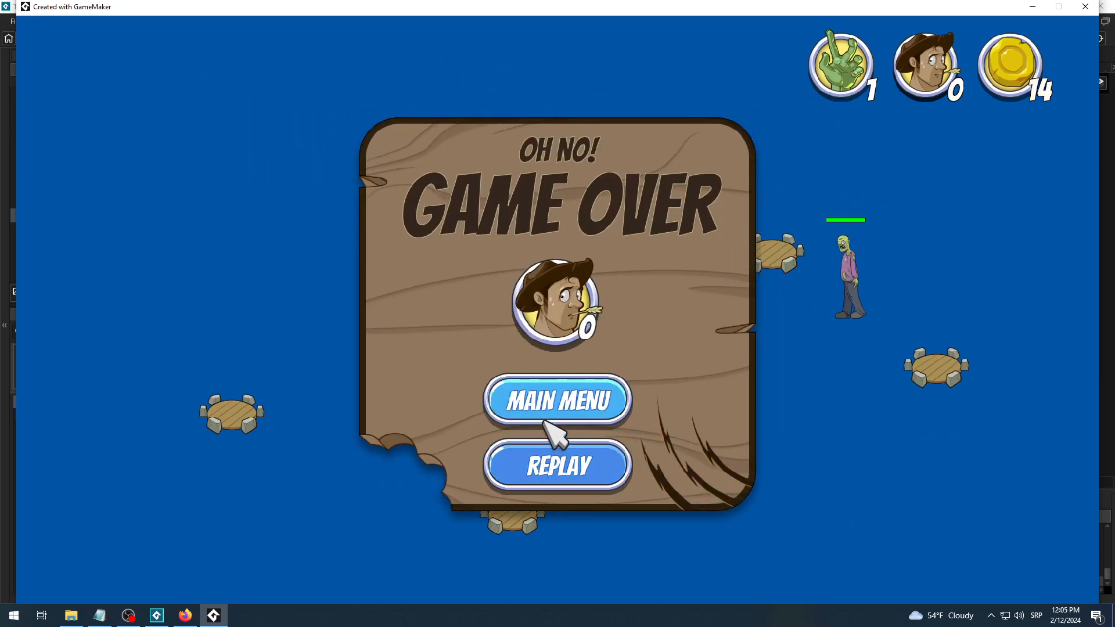
pyautogui.click(550, 397)
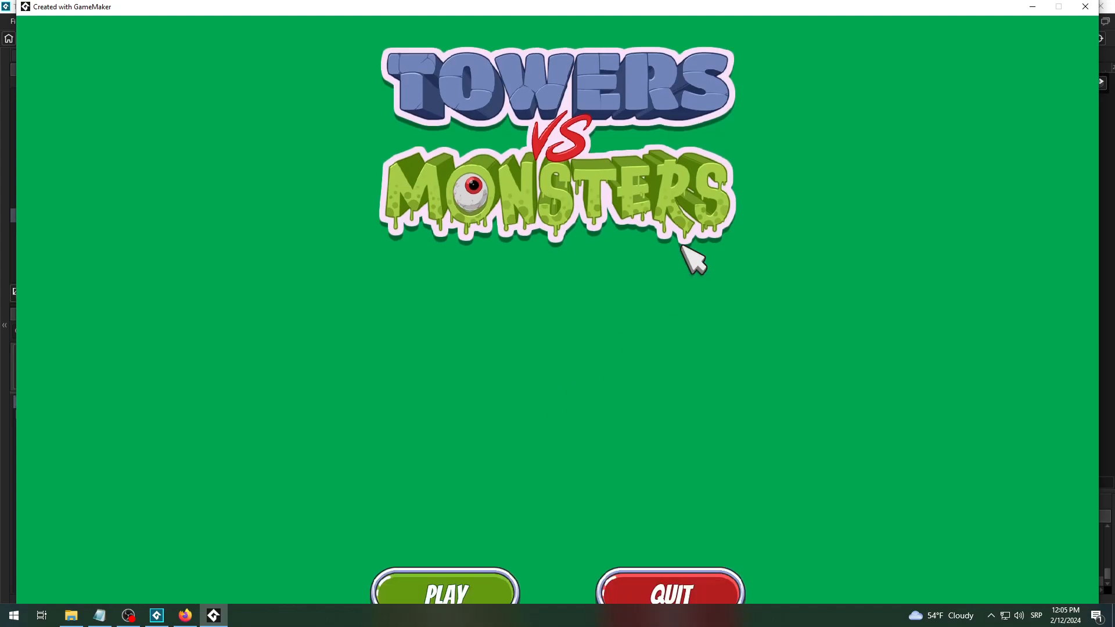
pyautogui.click(1086, 6)
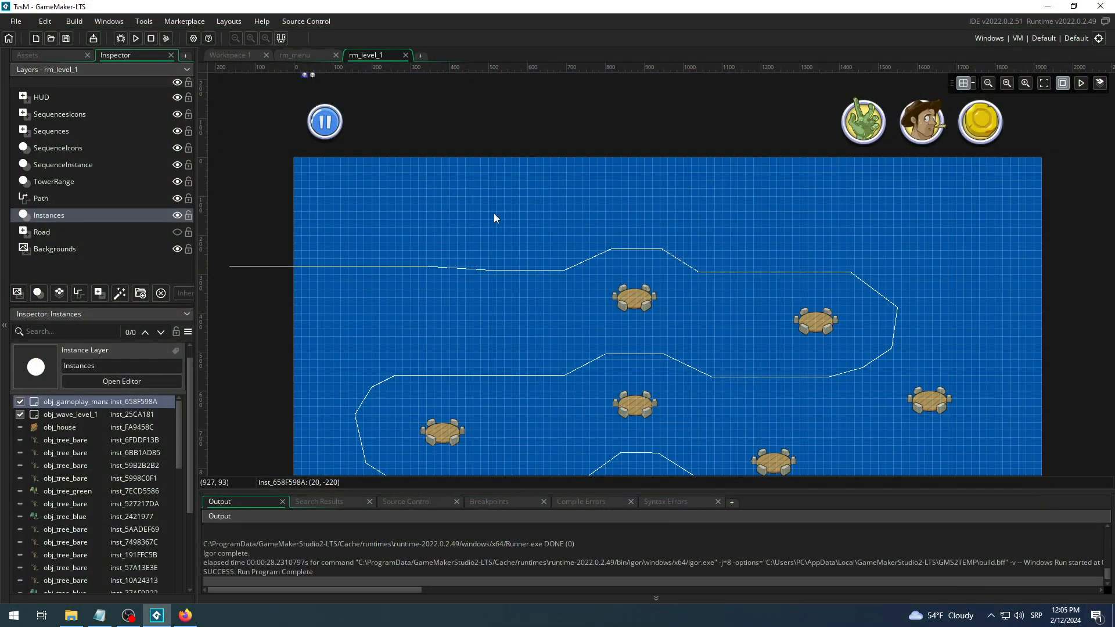
# Make the Road layer of rm_level_1 visible again.
pyautogui.click(177, 231)
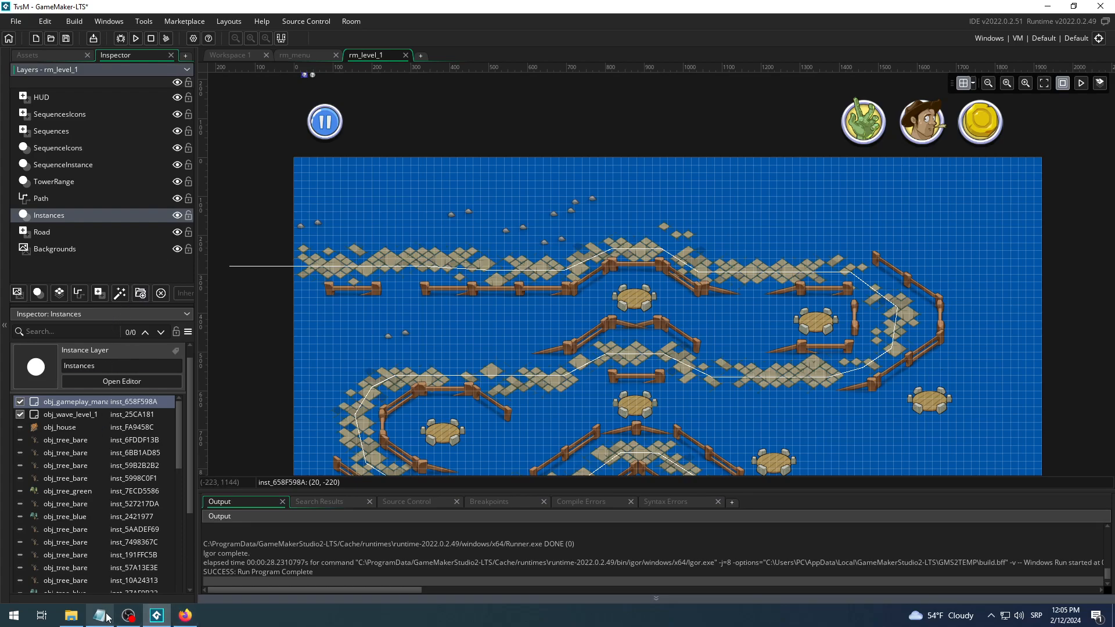
pyautogui.click(128, 617)
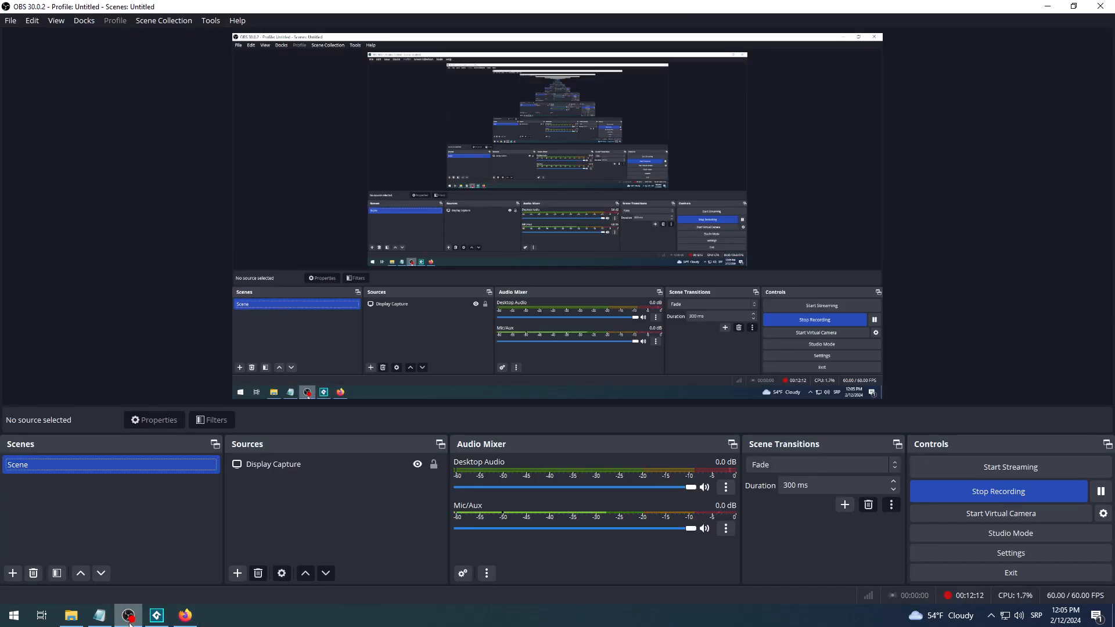
pyautogui.click(128, 617)
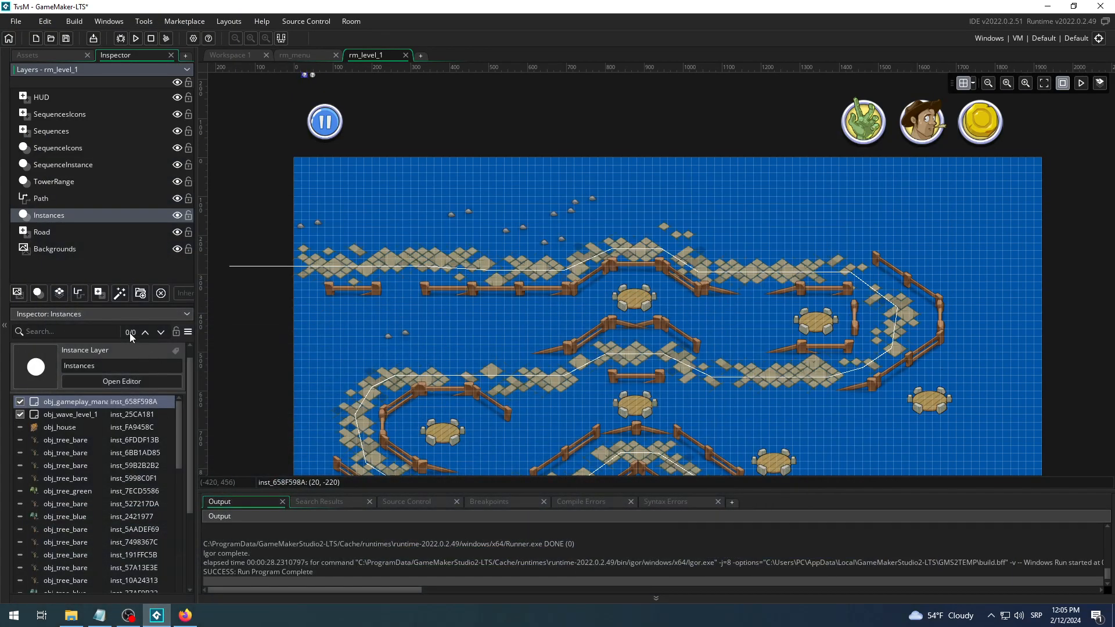
# Toggle the Road and Instances layers off and on again to compare them, and collapse the output pane.
pyautogui.moveTo(125, 308); pyautogui.dragTo(125, 288)
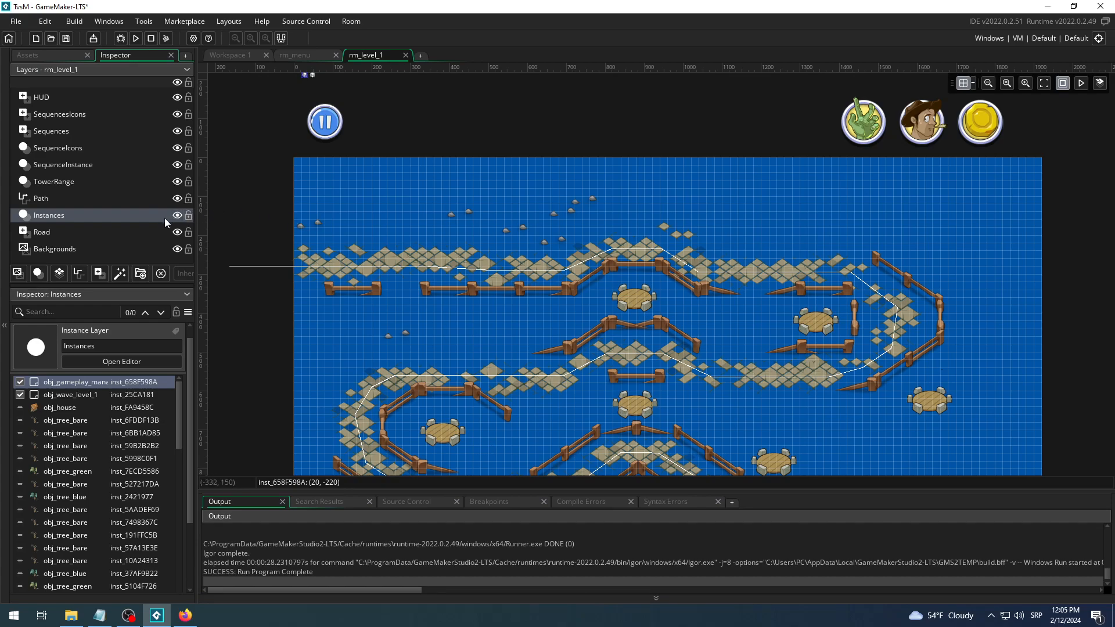
pyautogui.click(177, 231)
pyautogui.click(177, 231)
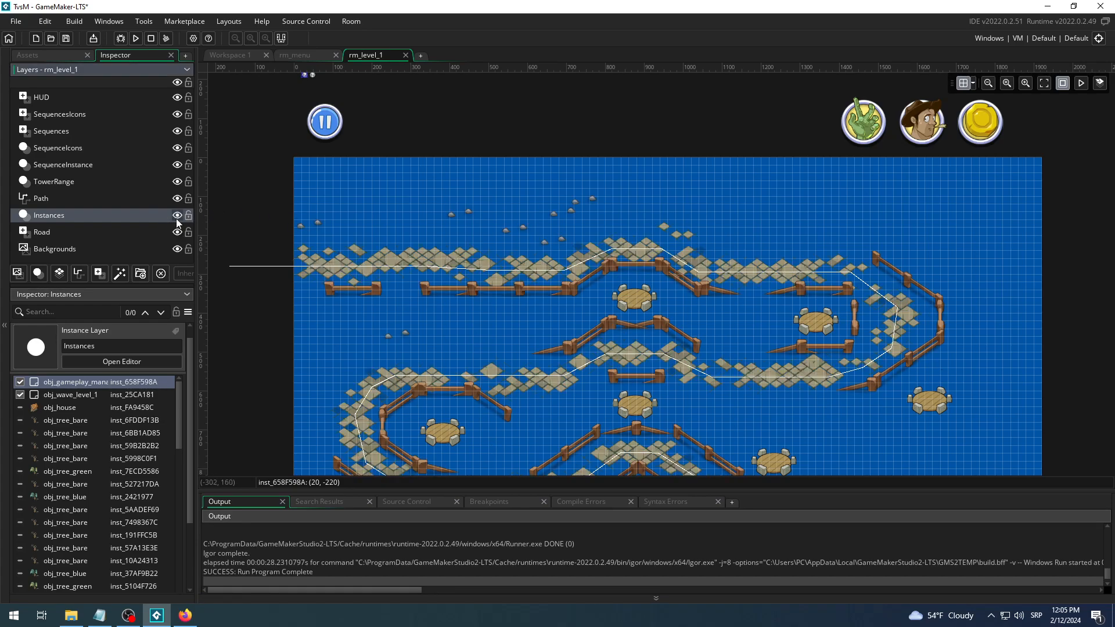
pyautogui.click(177, 215)
pyautogui.click(176, 215)
pyautogui.click(601, 599)
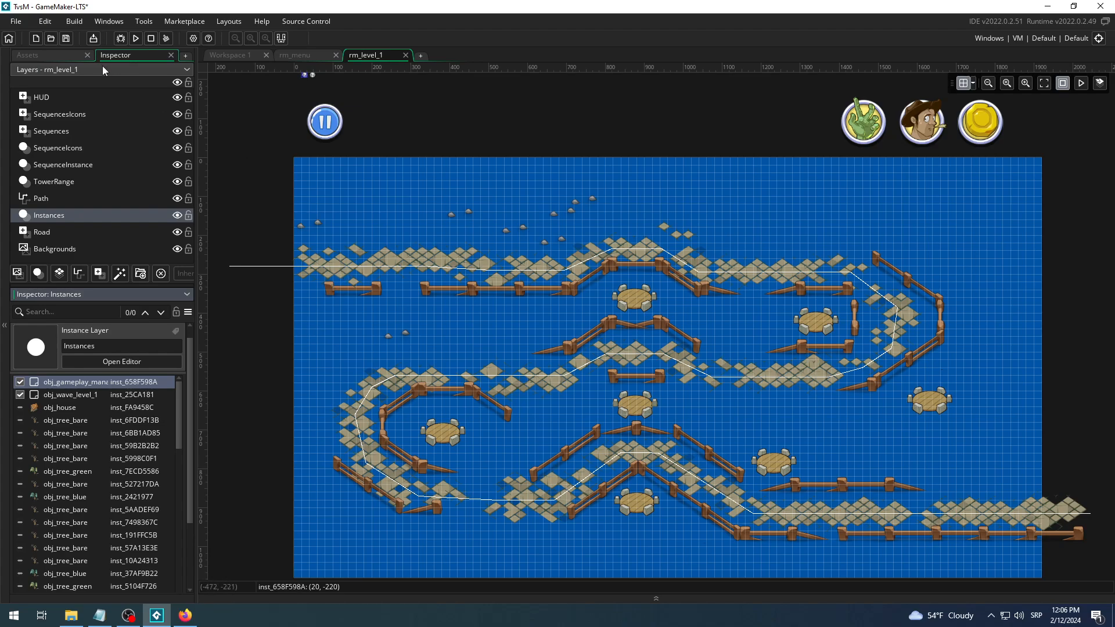
# Collapse the Sprites folders in the Asset Browser and expand the Environment group under Objects.
pyautogui.click(52, 56)
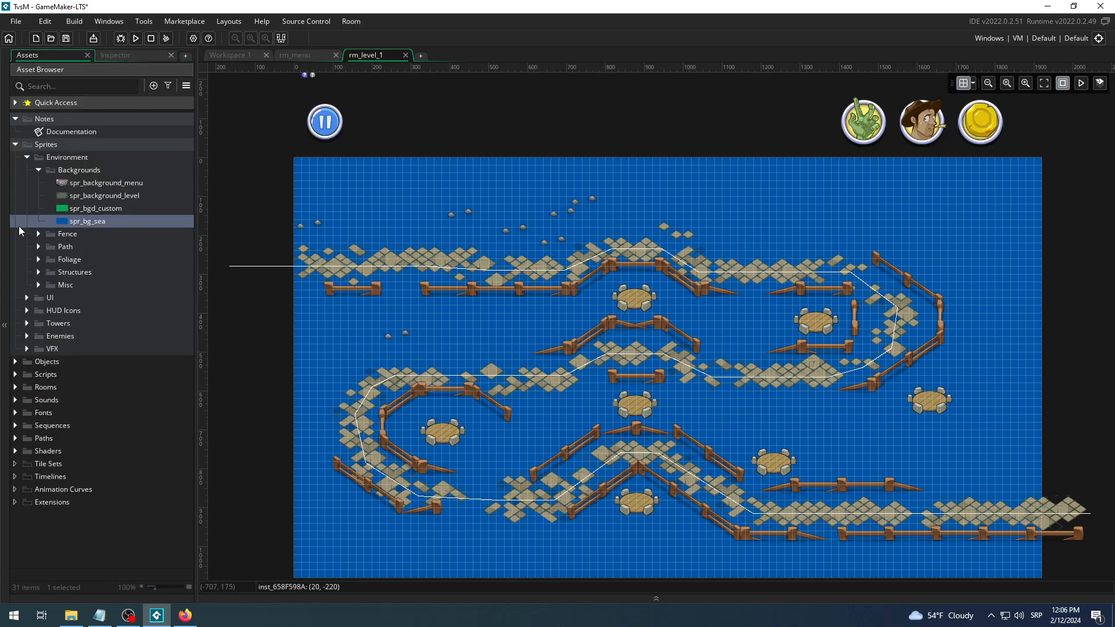
pyautogui.click(39, 170)
pyautogui.click(26, 158)
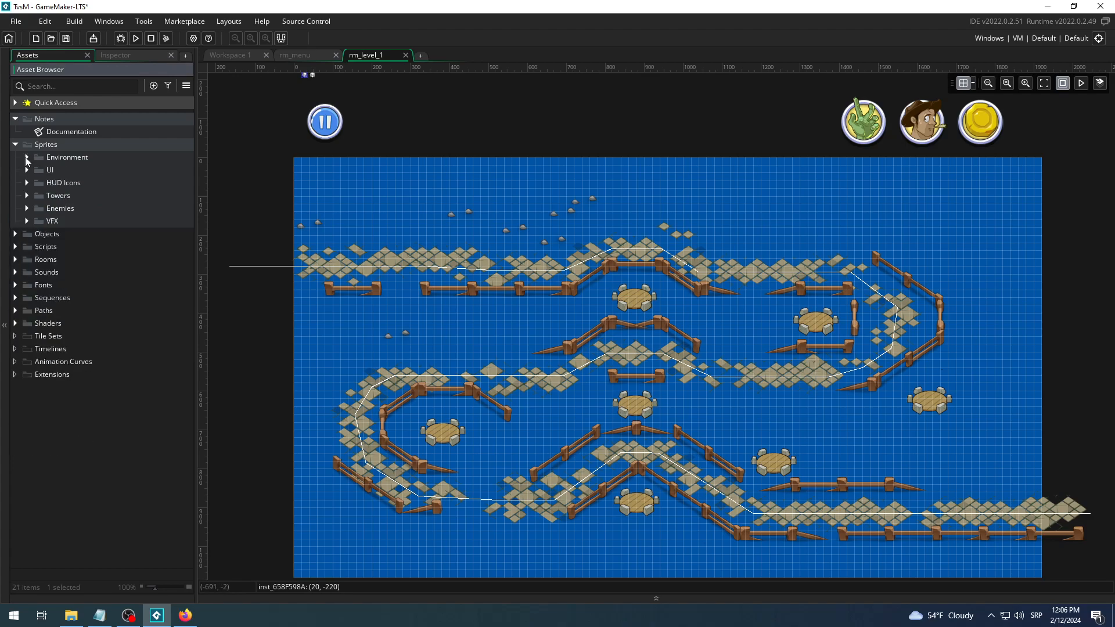
pyautogui.click(16, 144)
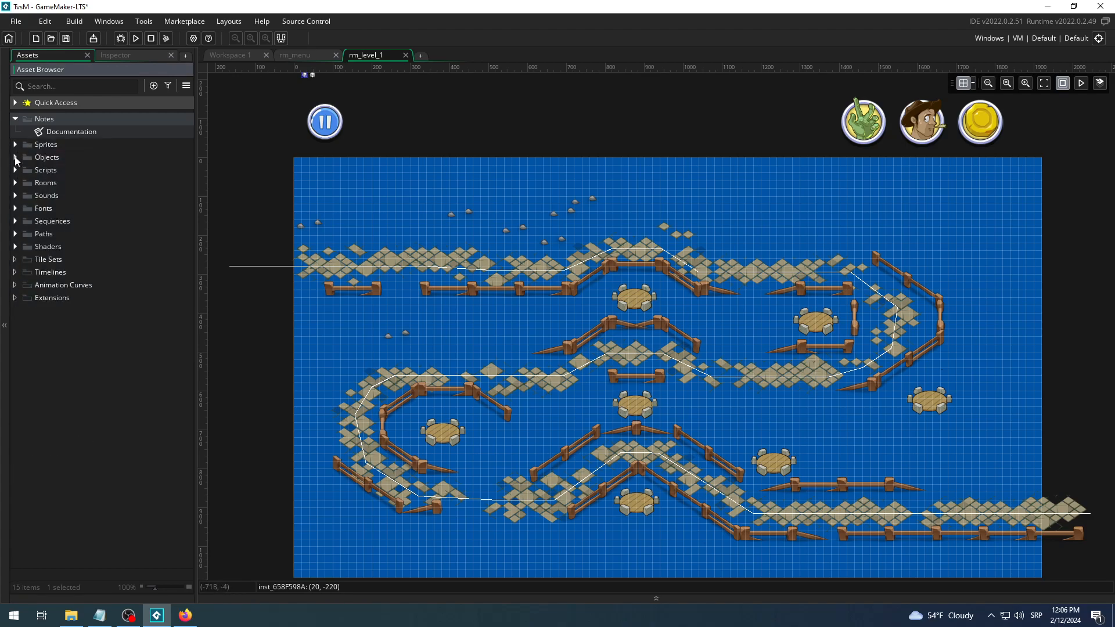
pyautogui.click(16, 158)
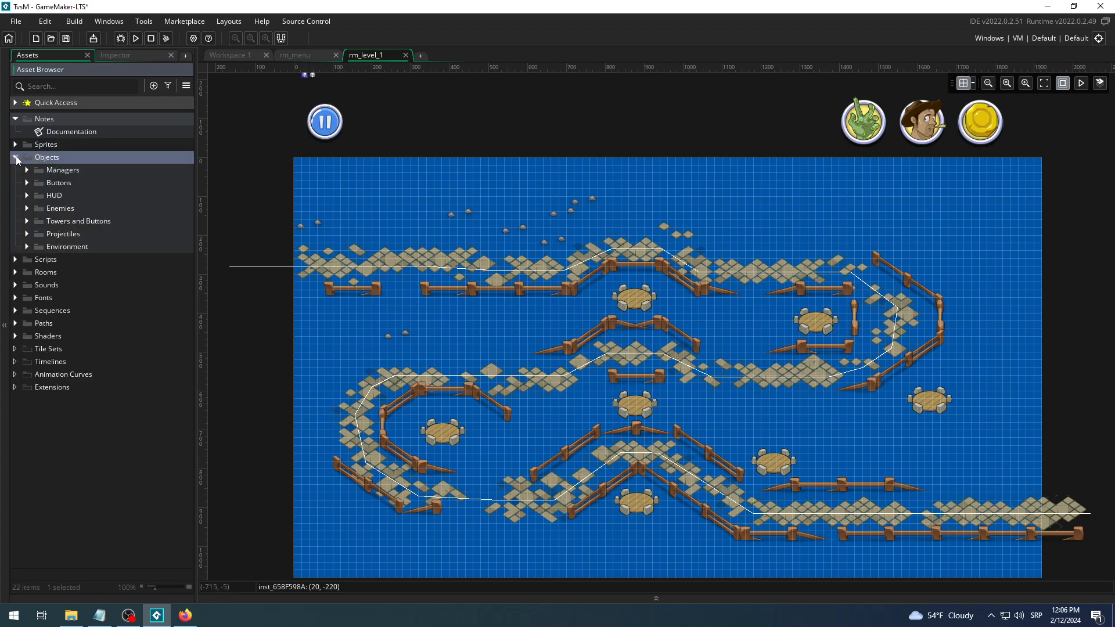
pyautogui.click(48, 248)
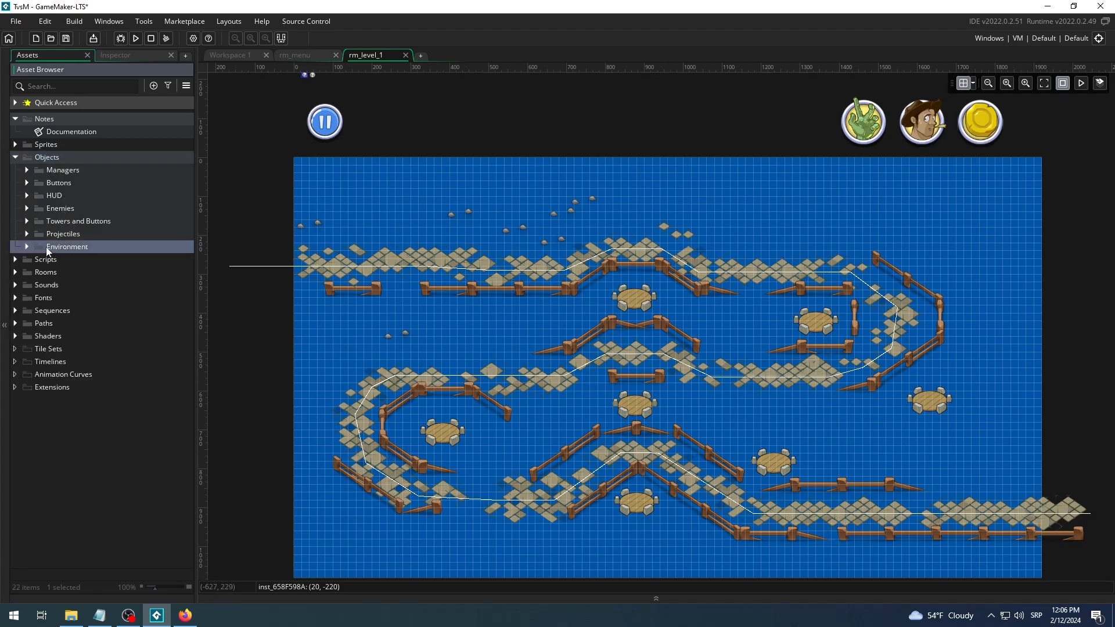
pyautogui.click(26, 248)
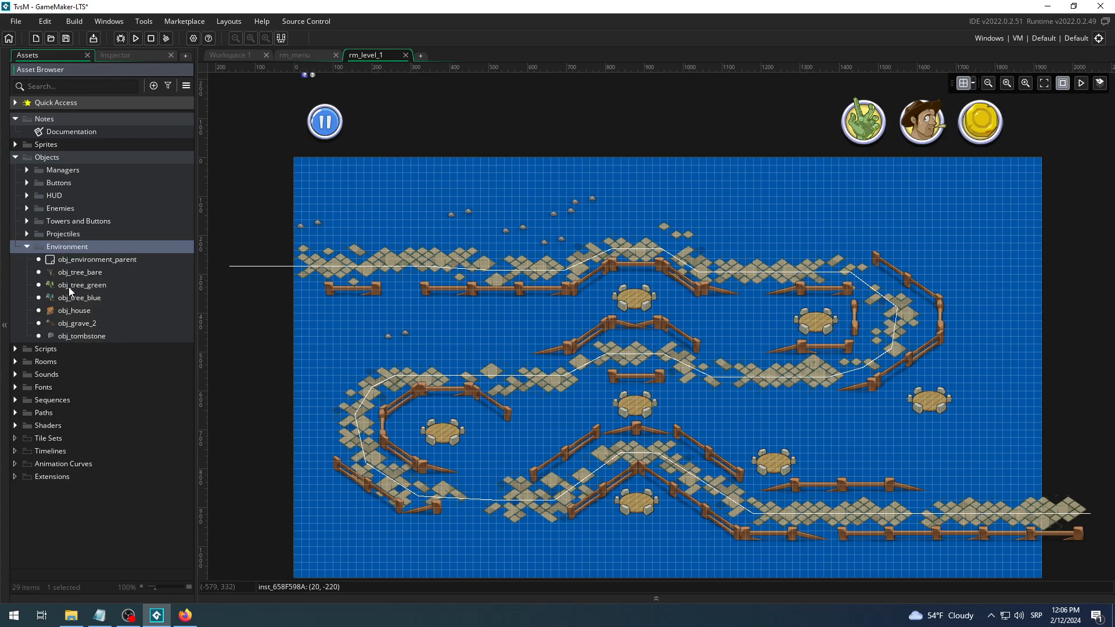
# Look over the documentation note and spr_bg_sea in Workspace 1, and return to rm_level_1 with the Environment objects listed.
pyautogui.click(237, 54)
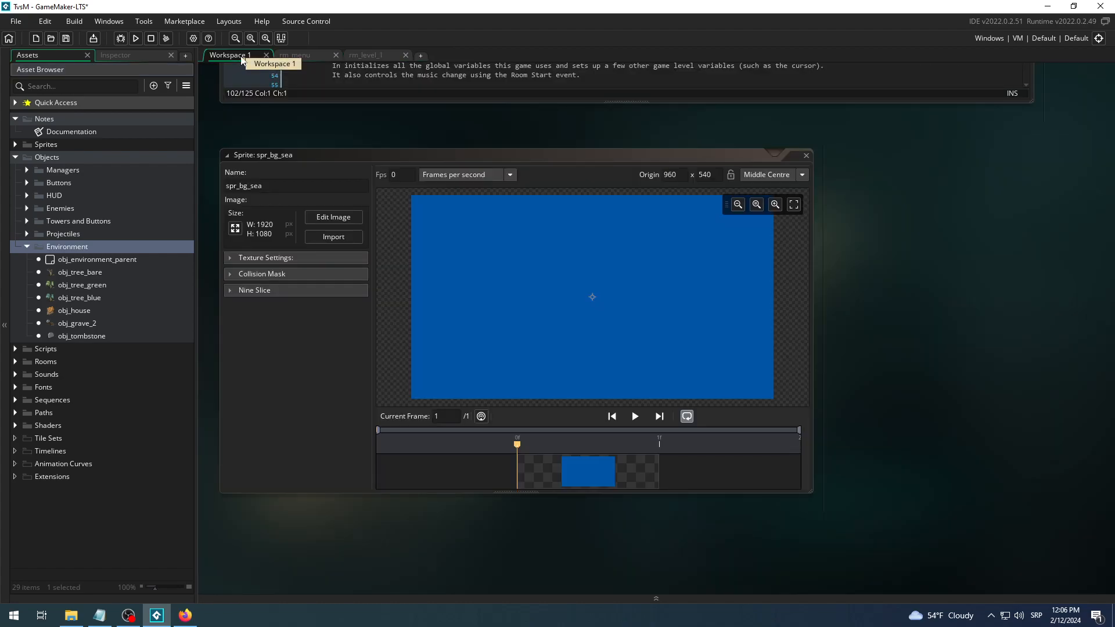
pyautogui.scroll(5, 929, 315)
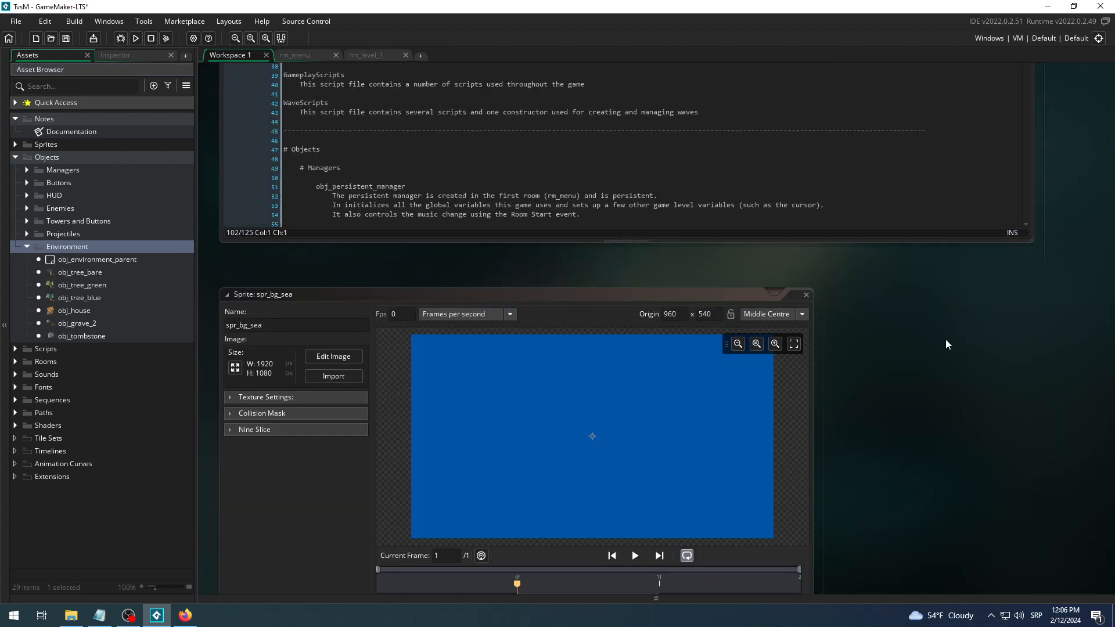
pyautogui.click(359, 54)
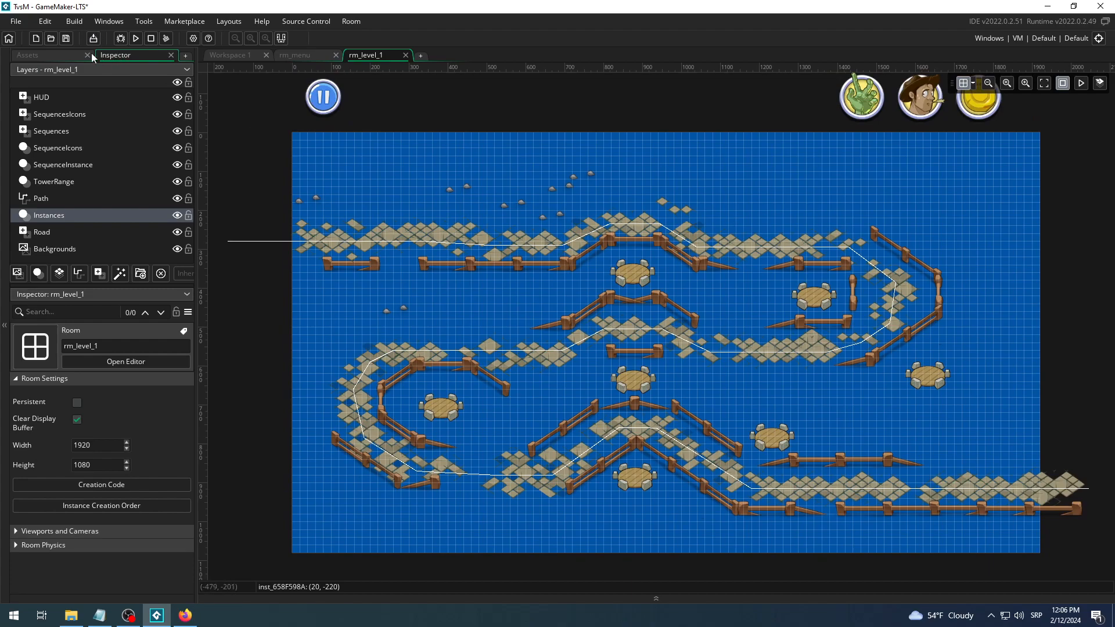
pyautogui.click(53, 53)
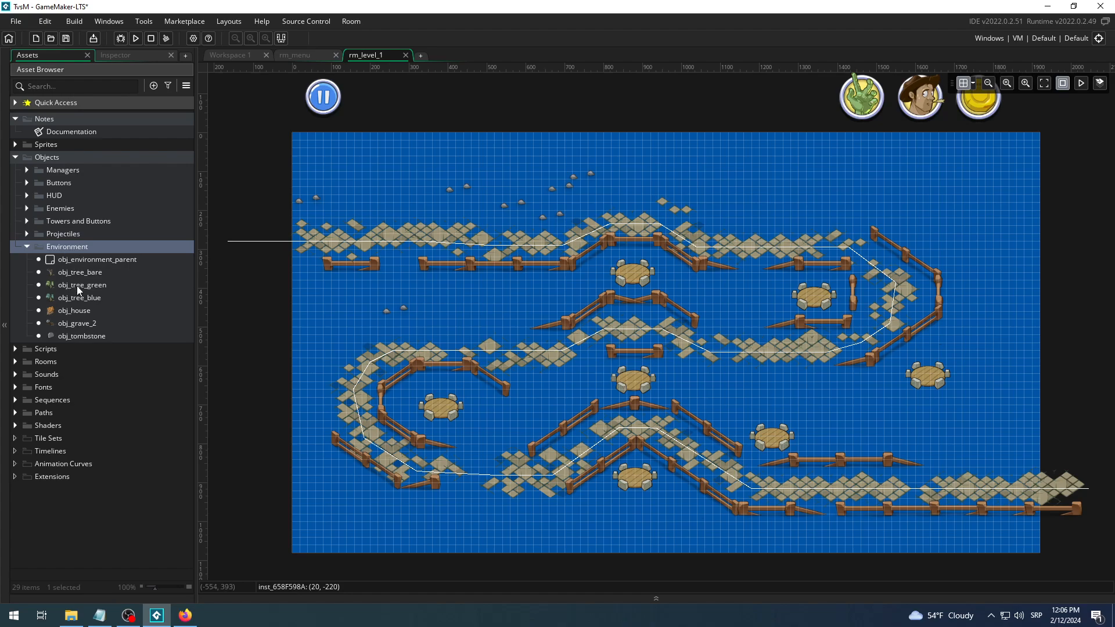
# Place three obj_tree_green instances side by side over the start of the road near rm_level_1's upper-left corner.
pyautogui.moveTo(77, 288); pyautogui.dragTo(352, 279)
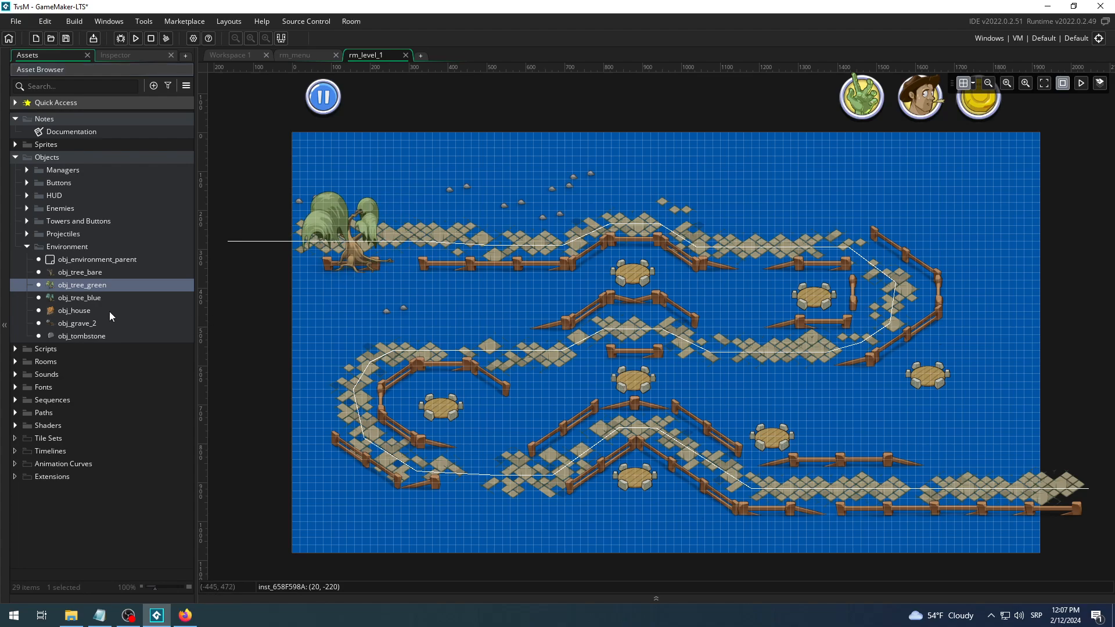
pyautogui.moveTo(78, 284); pyautogui.dragTo(400, 282)
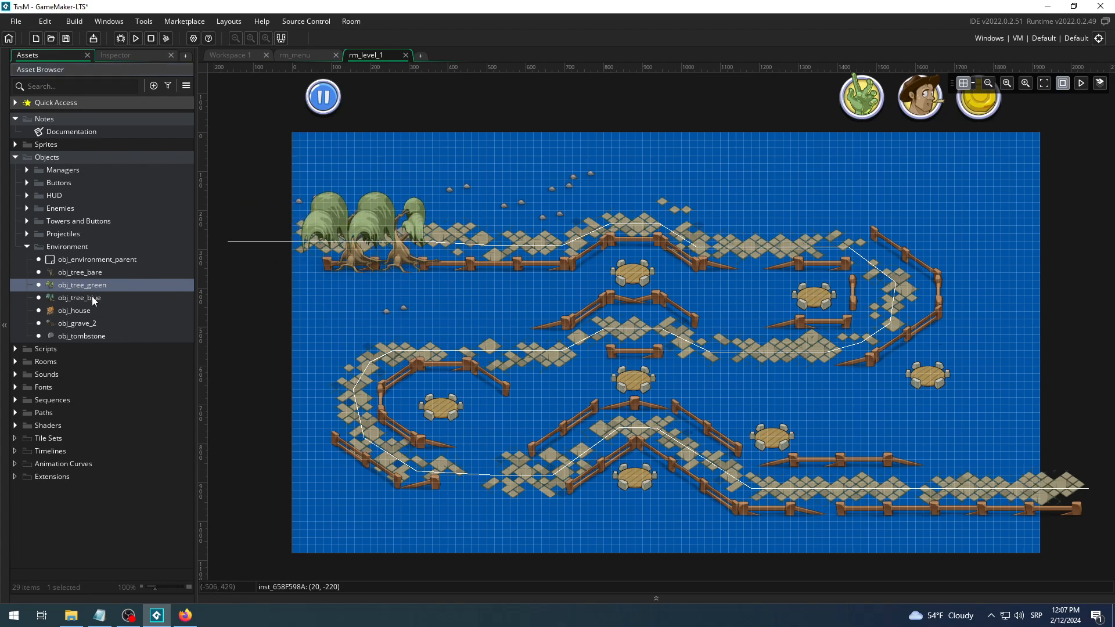
pyautogui.moveTo(82, 285); pyautogui.dragTo(456, 280)
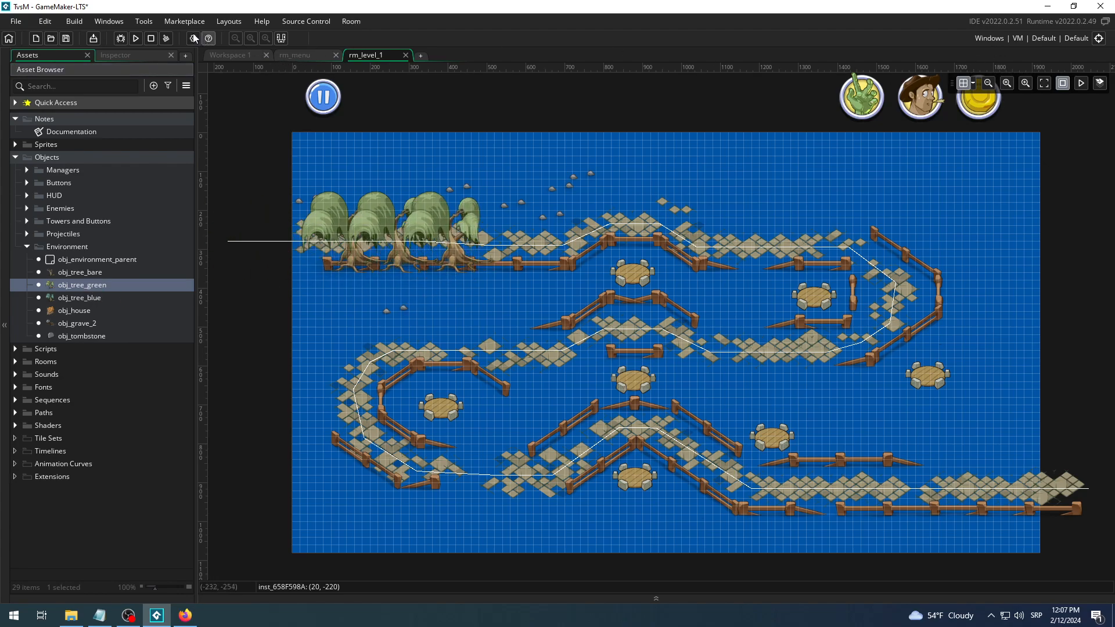
# Run the game and test level 1 with a tower on the upper middle spot and a started wave, closing it when finished.
pyautogui.click(136, 38)
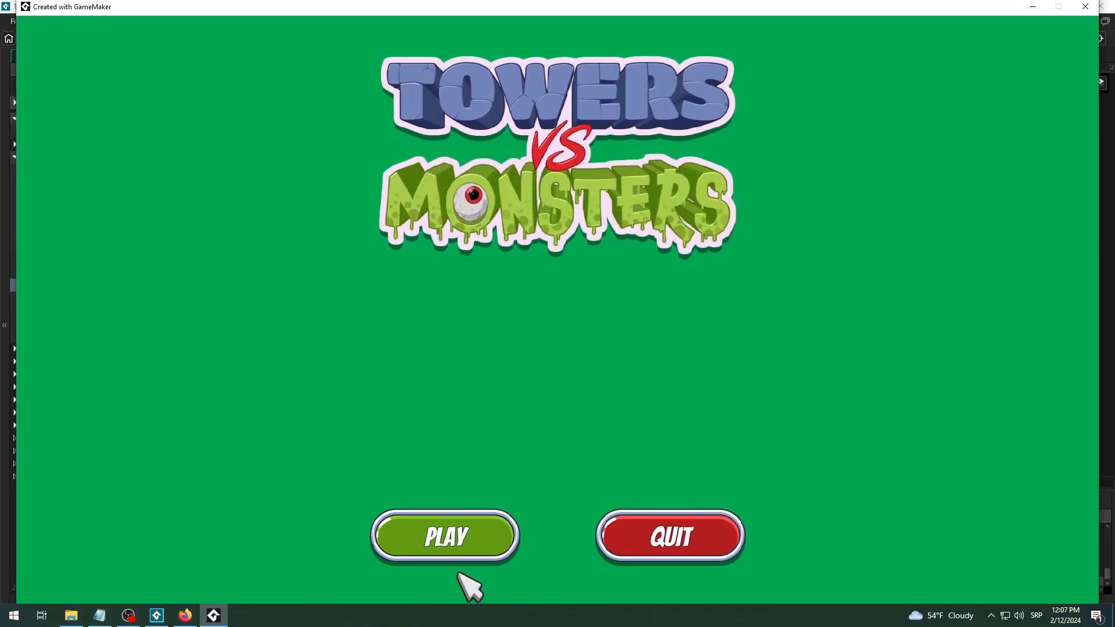
pyautogui.click(491, 531)
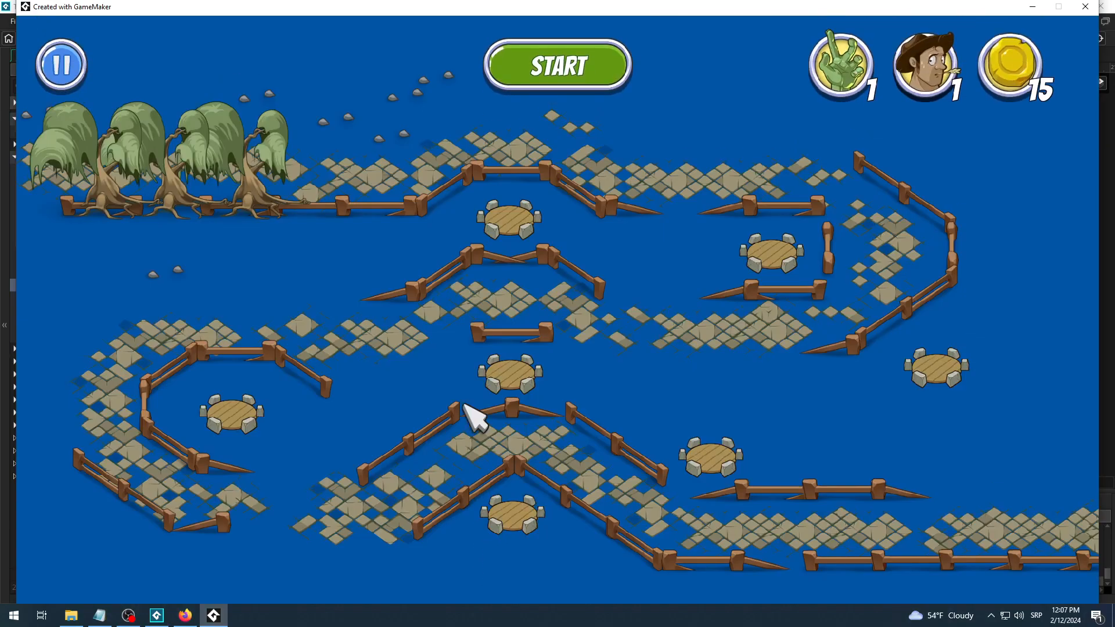
pyautogui.click(507, 216)
pyautogui.click(475, 167)
pyautogui.click(470, 160)
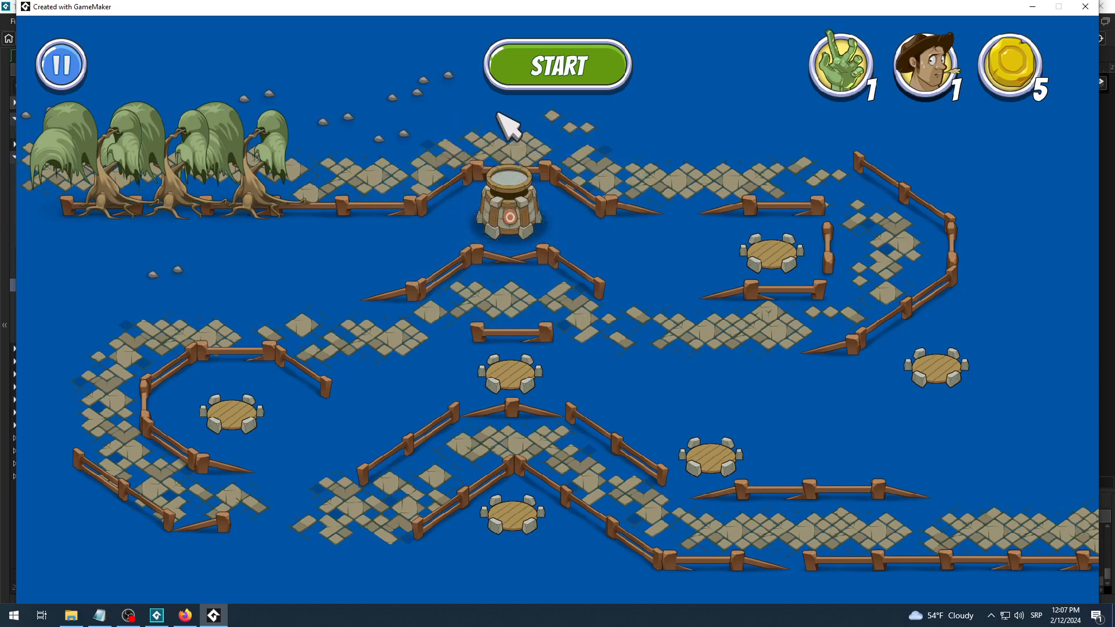
pyautogui.click(532, 85)
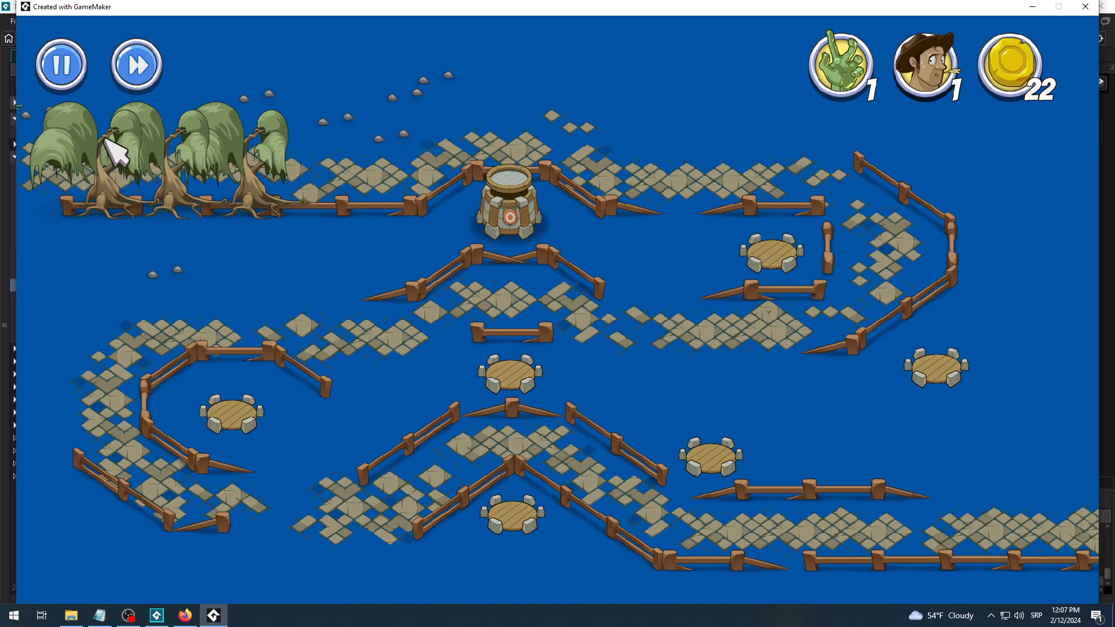
pyautogui.click(1085, 7)
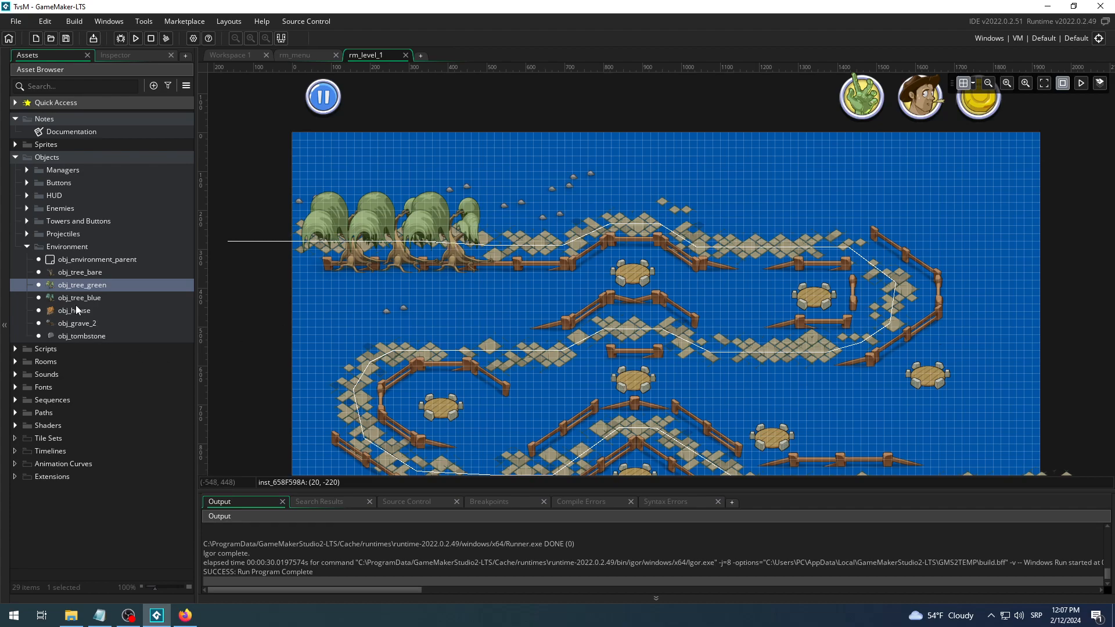
# Place an obj_house instance over the road's start in rm_level_1, overlapping the first green tree.
pyautogui.moveTo(66, 313); pyautogui.dragTo(321, 288)
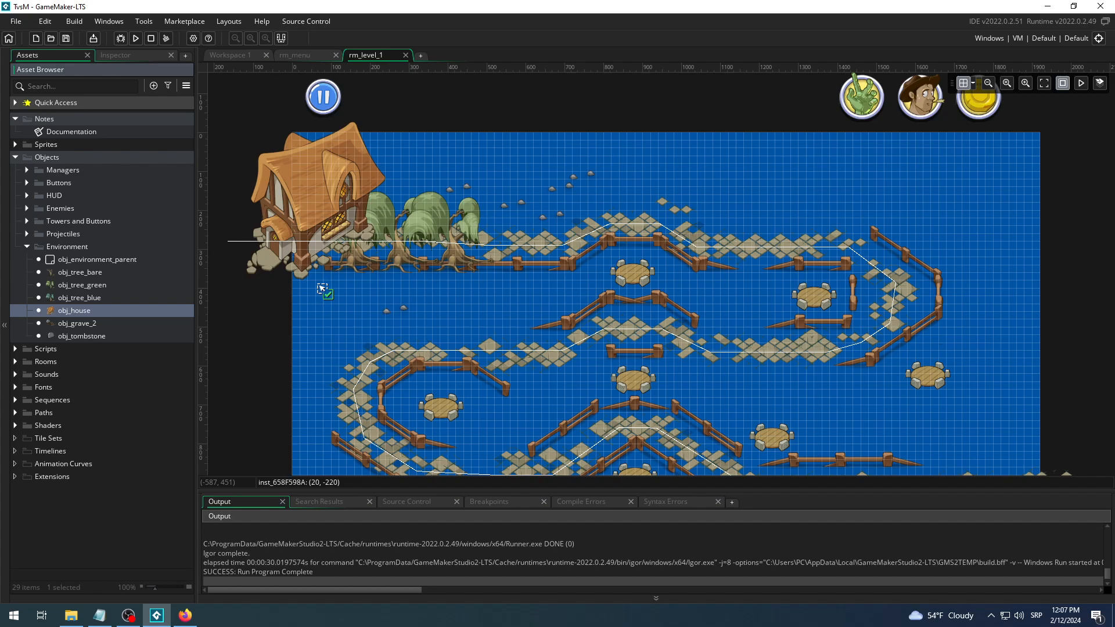
pyautogui.moveTo(321, 289); pyautogui.dragTo(322, 289)
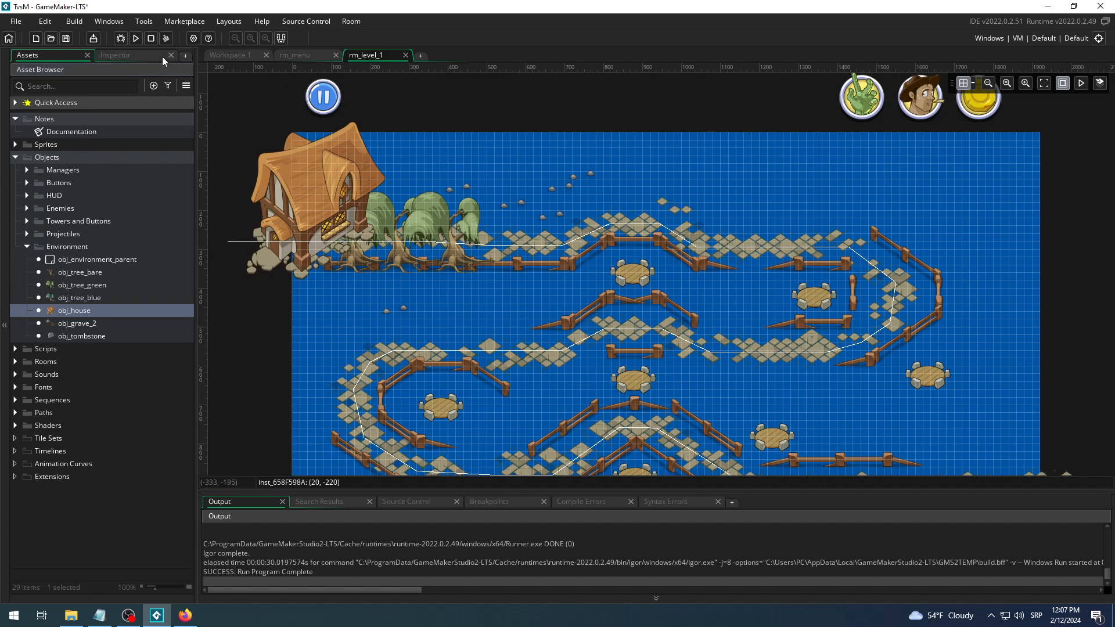
# Run the game and play level 1 without towers until the round ends, returning to the main menu and closing it.
pyautogui.click(135, 41)
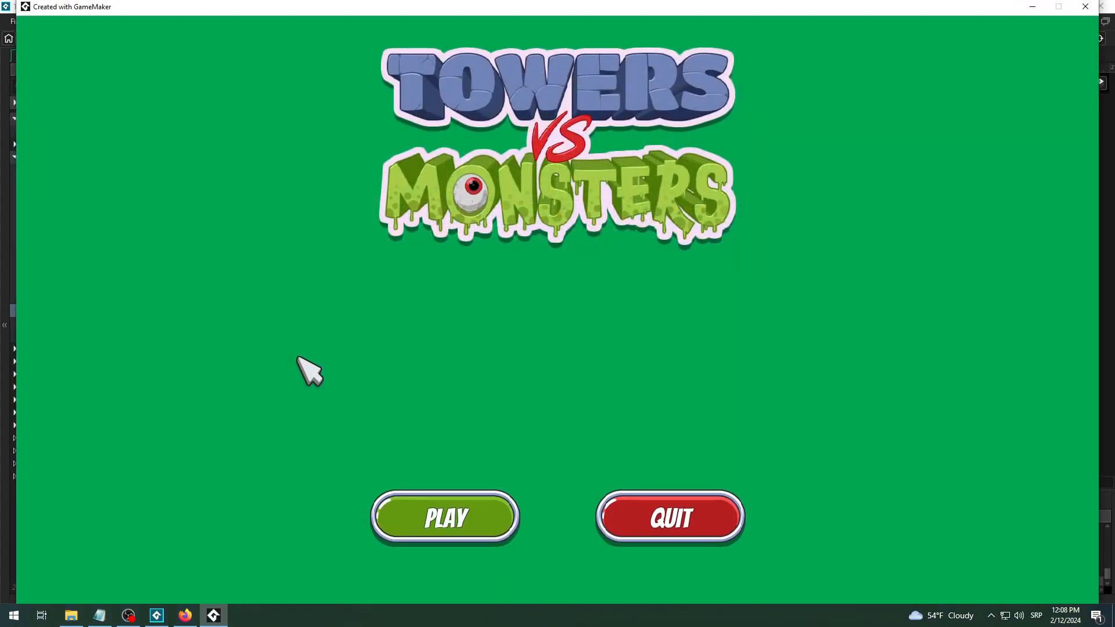
pyautogui.click(495, 537)
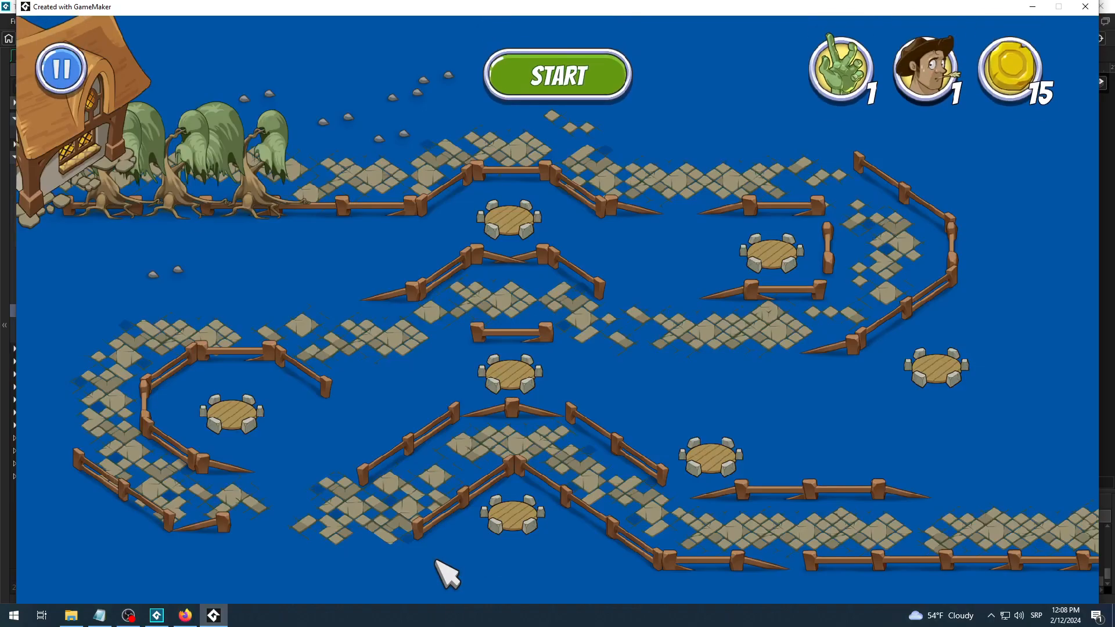
pyautogui.click(528, 68)
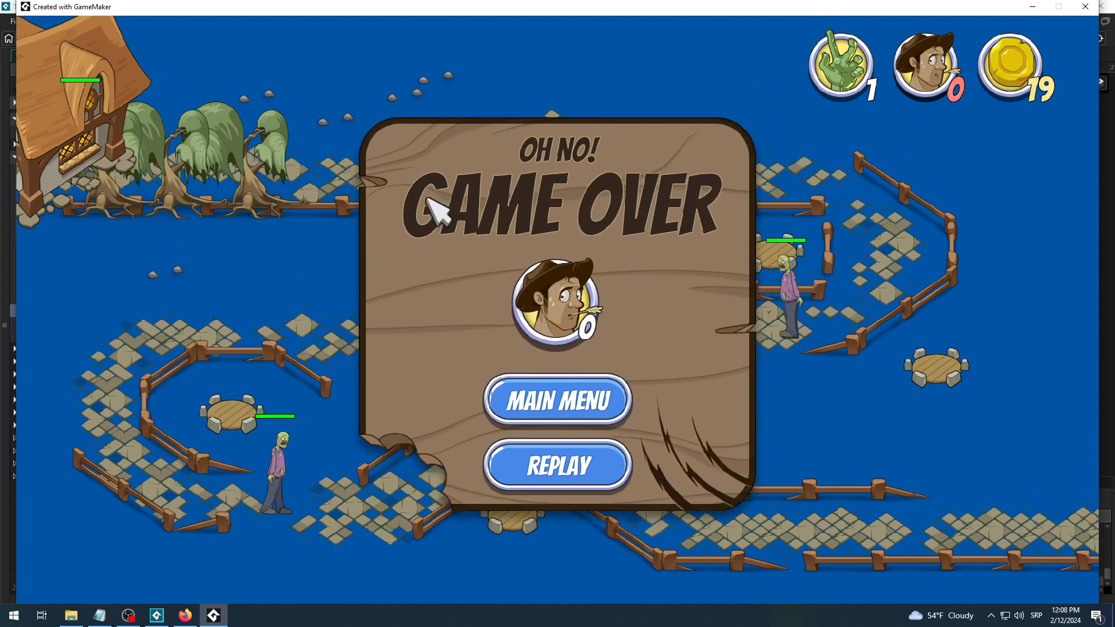
pyautogui.click(581, 395)
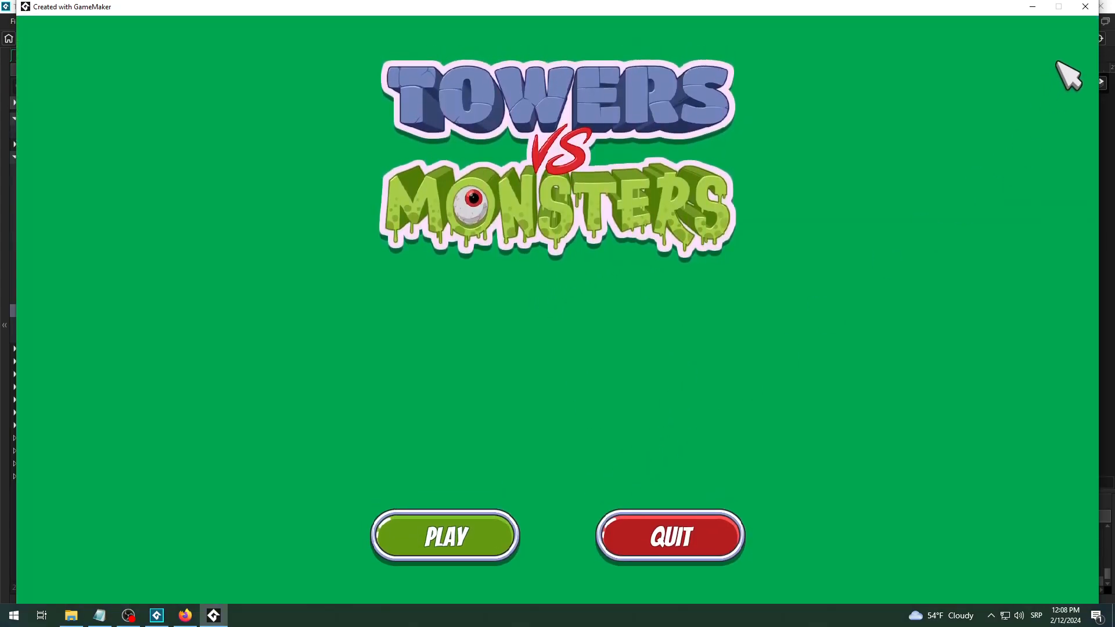
pyautogui.click(1083, 7)
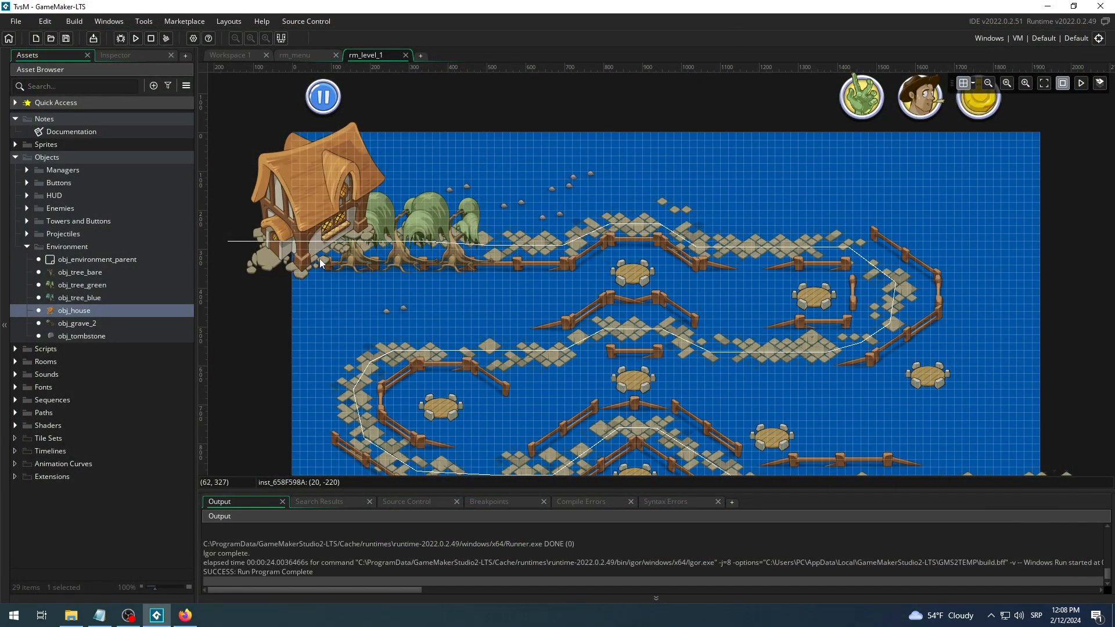
# Examine how the house overlaps the green trees and road in rm_level_1, and collapse the output pane to view the whole level.
pyautogui.keyDown('ctrl'); pyautogui.scroll(8, 329, 246); pyautogui.keyUp('ctrl')
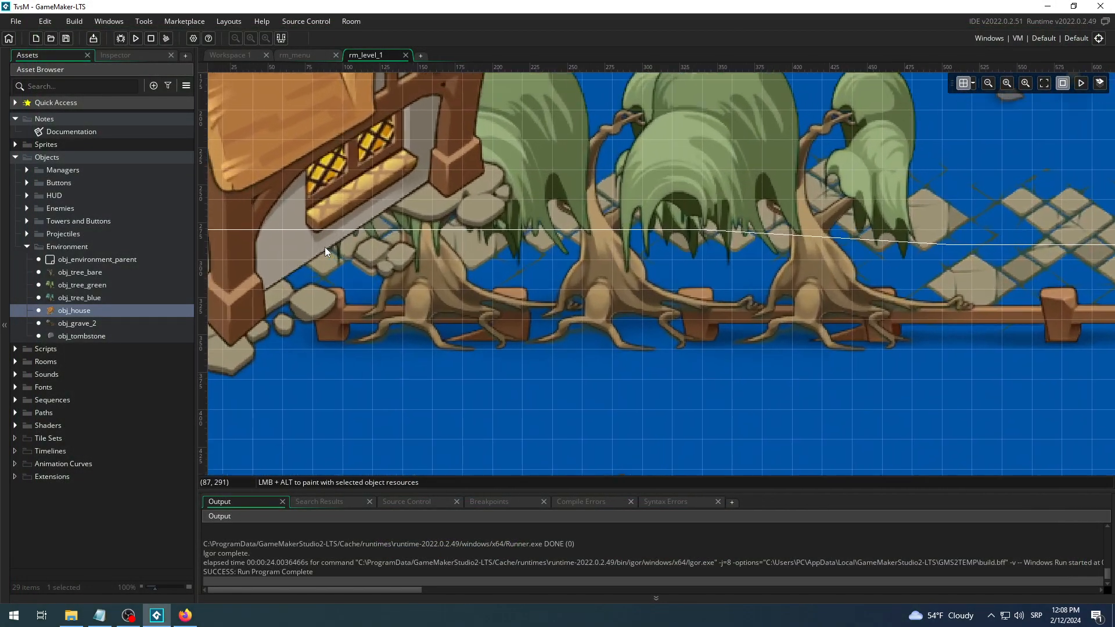
pyautogui.keyDown('ctrl'); pyautogui.scroll(3, 324, 247); pyautogui.keyUp('ctrl')
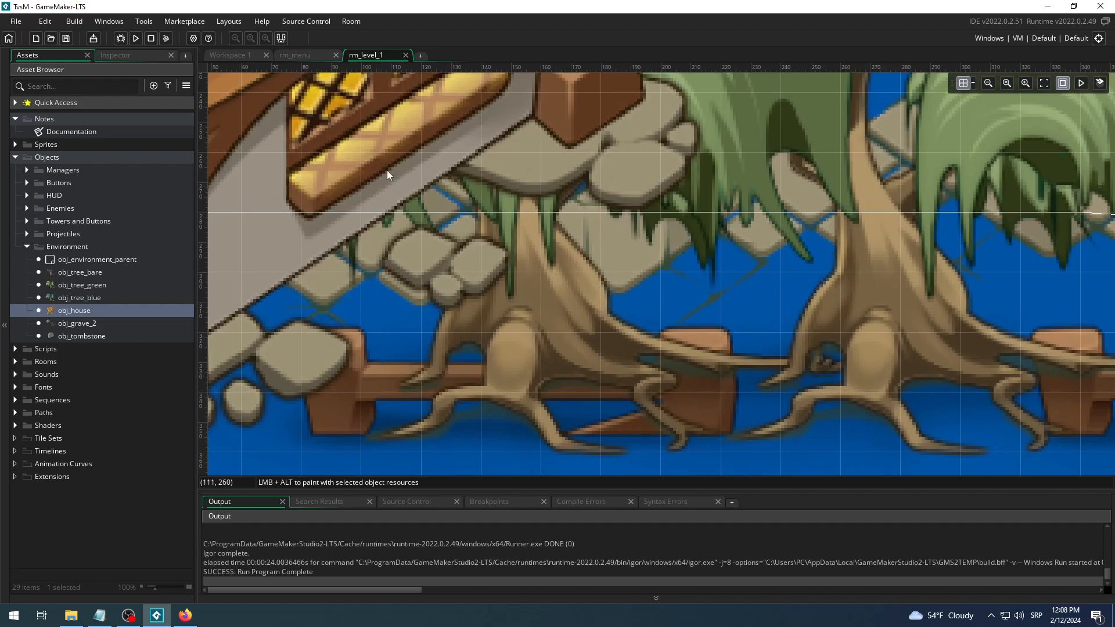
pyautogui.keyDown('ctrl'); pyautogui.scroll(-4, 495, 169); pyautogui.keyUp('ctrl')
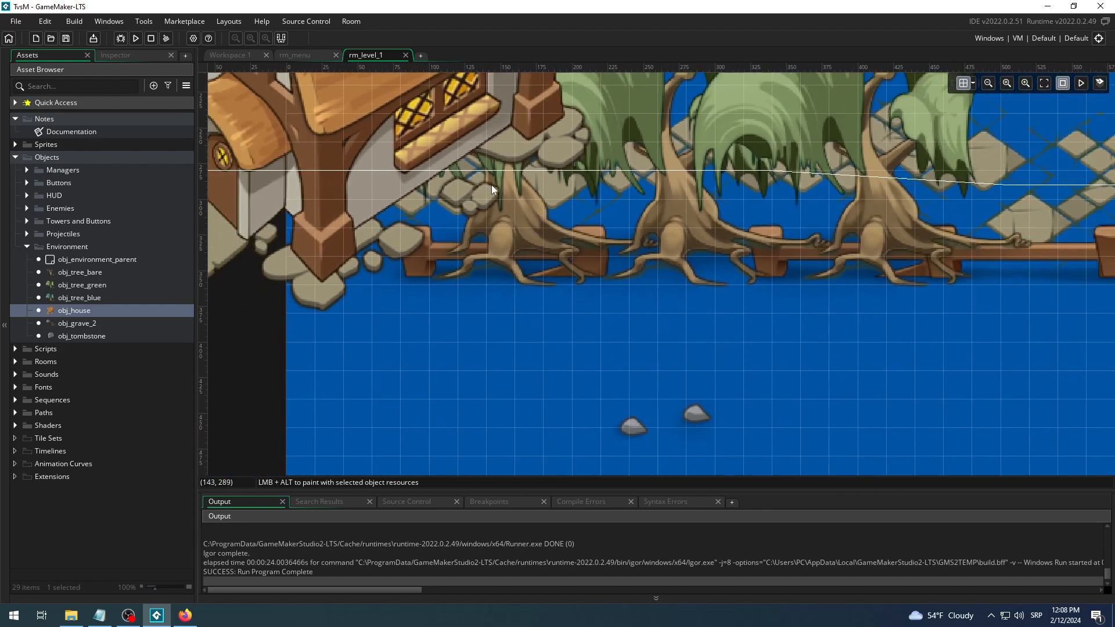
pyautogui.moveTo(487, 197); pyautogui.dragTo(573, 339, button='middle')
pyautogui.moveTo(551, 241); pyautogui.dragTo(552, 301, button='middle')
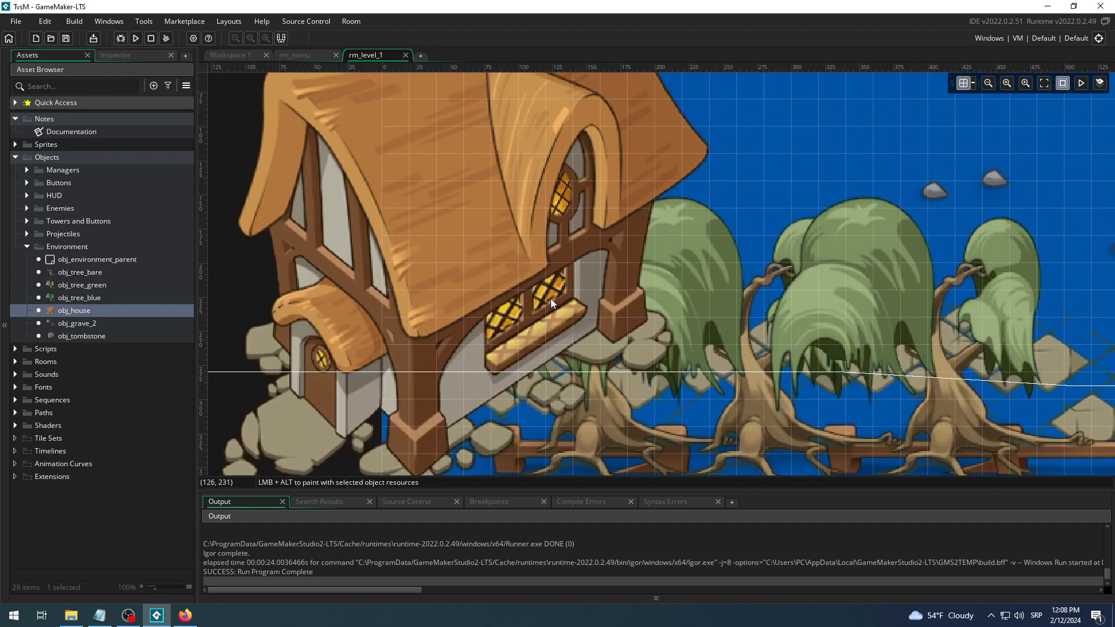
pyautogui.keyDown('ctrl'); pyautogui.scroll(-2, 536, 277); pyautogui.keyUp('ctrl')
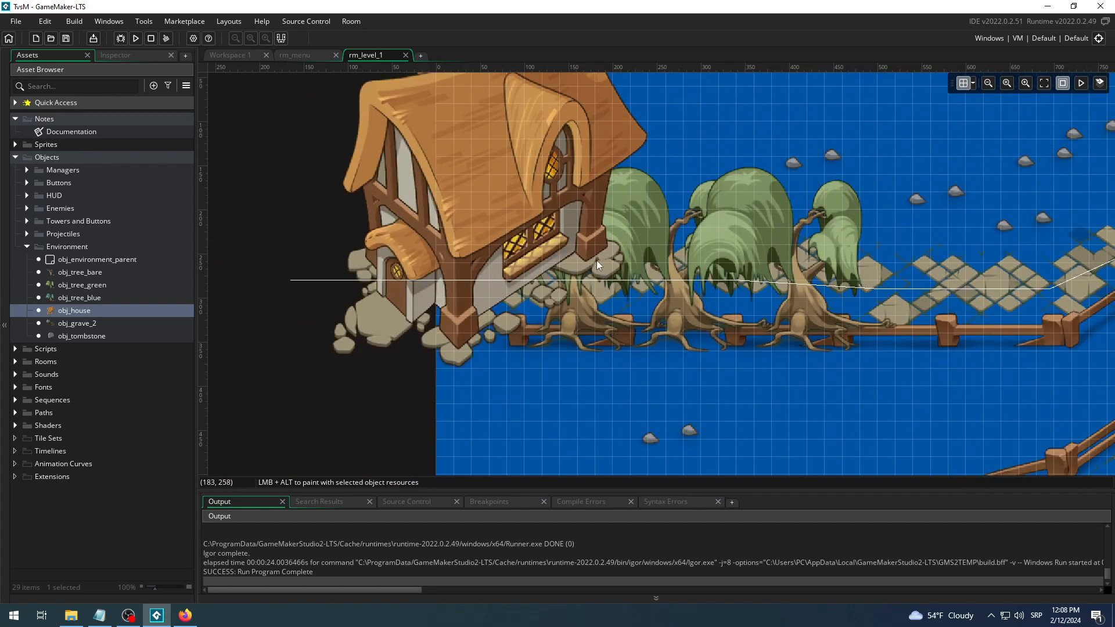
pyautogui.keyDown('ctrl'); pyautogui.scroll(-2, 590, 247); pyautogui.keyUp('ctrl')
pyautogui.moveTo(722, 229); pyautogui.dragTo(503, 212, button='middle')
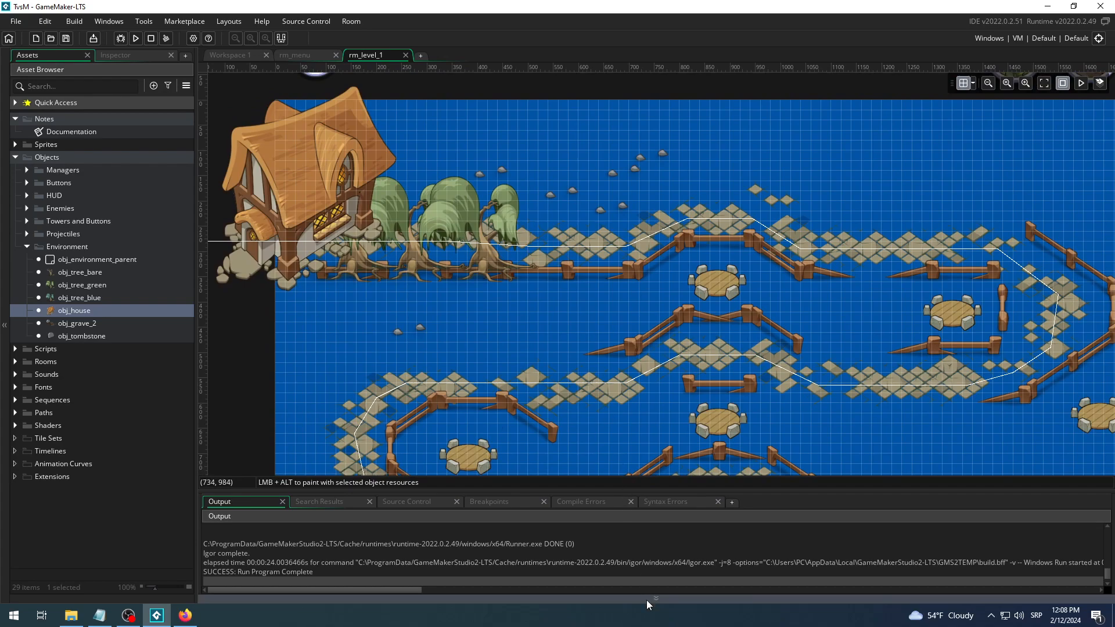
pyautogui.click(646, 600)
pyautogui.keyDown('ctrl'); pyautogui.scroll(-2, 616, 369); pyautogui.keyUp('ctrl')
pyautogui.moveTo(674, 410); pyautogui.dragTo(618, 374, button='middle')
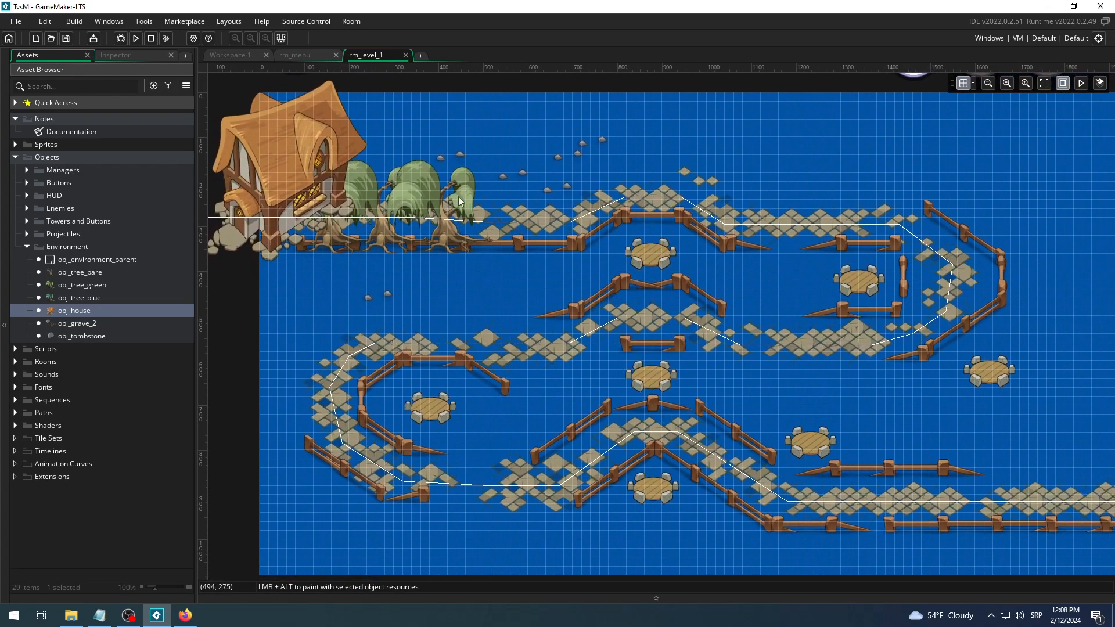
# Close the spr_bg_sea sprite editor in Workspace 1.
pyautogui.click(230, 55)
pyautogui.scroll(-7, 932, 326)
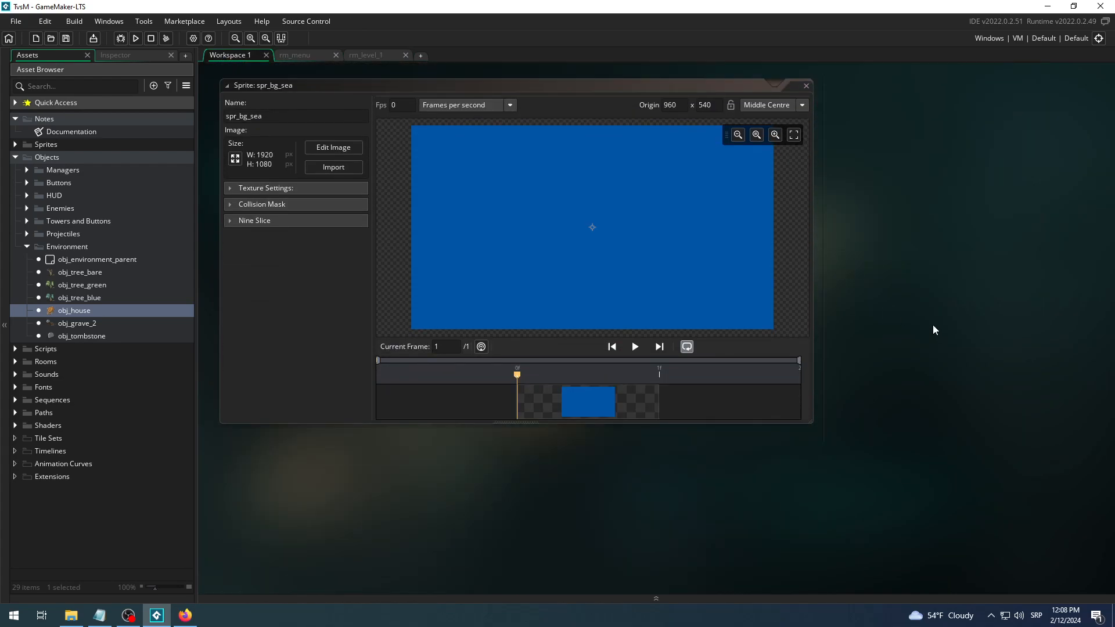
pyautogui.scroll(6, 914, 302)
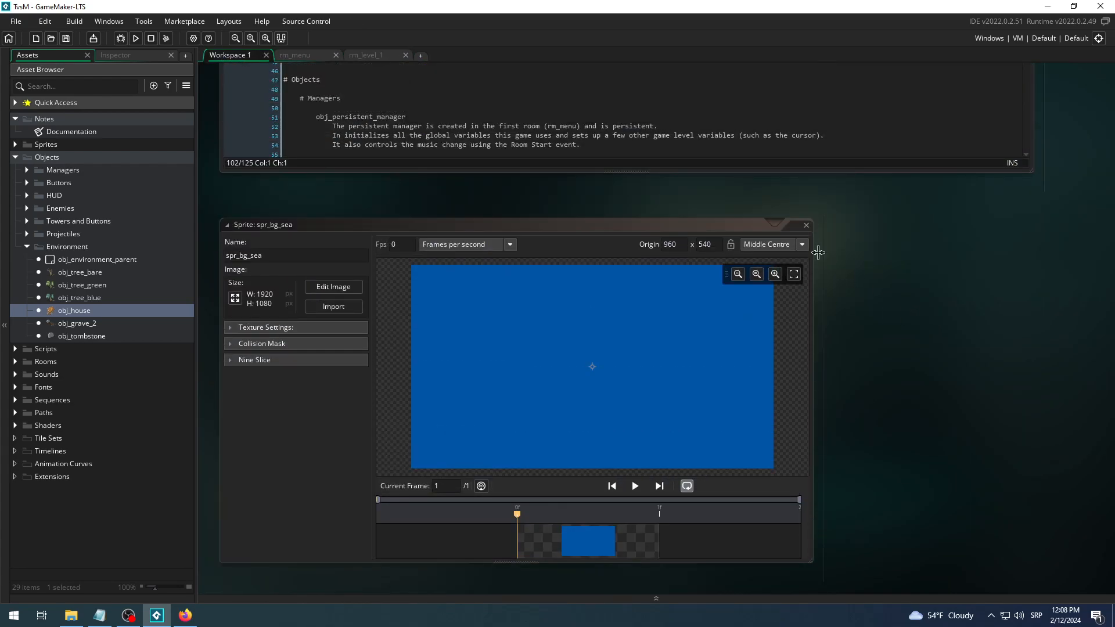
pyautogui.click(806, 226)
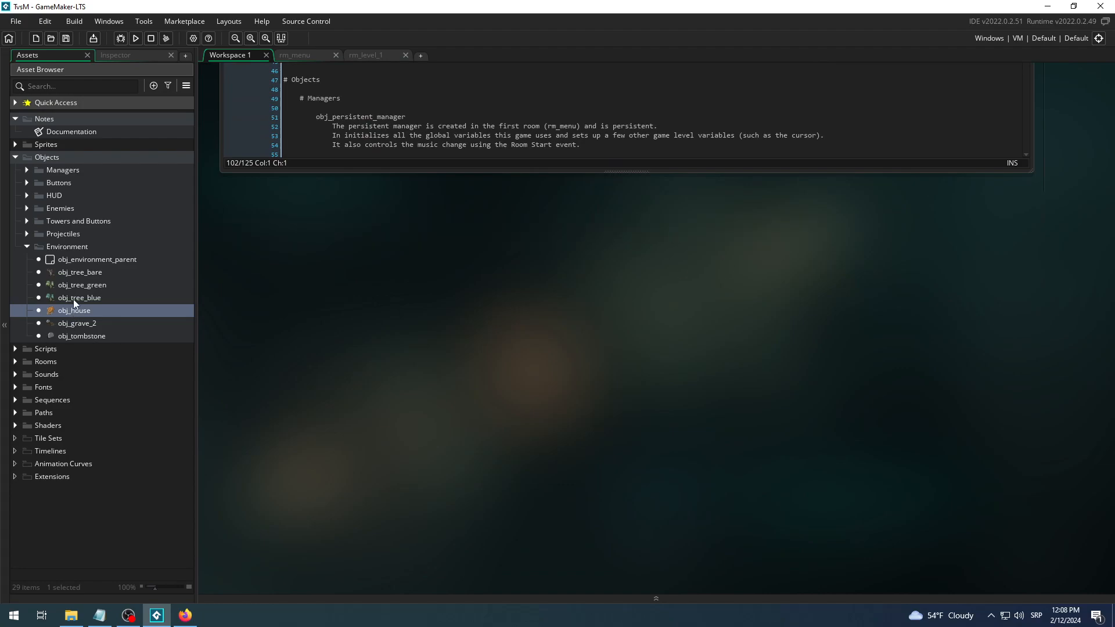
# Look at rm_menu and rm_level_1, and return to Workspace 1 with the Asset Browser showing.
pyautogui.click(301, 58)
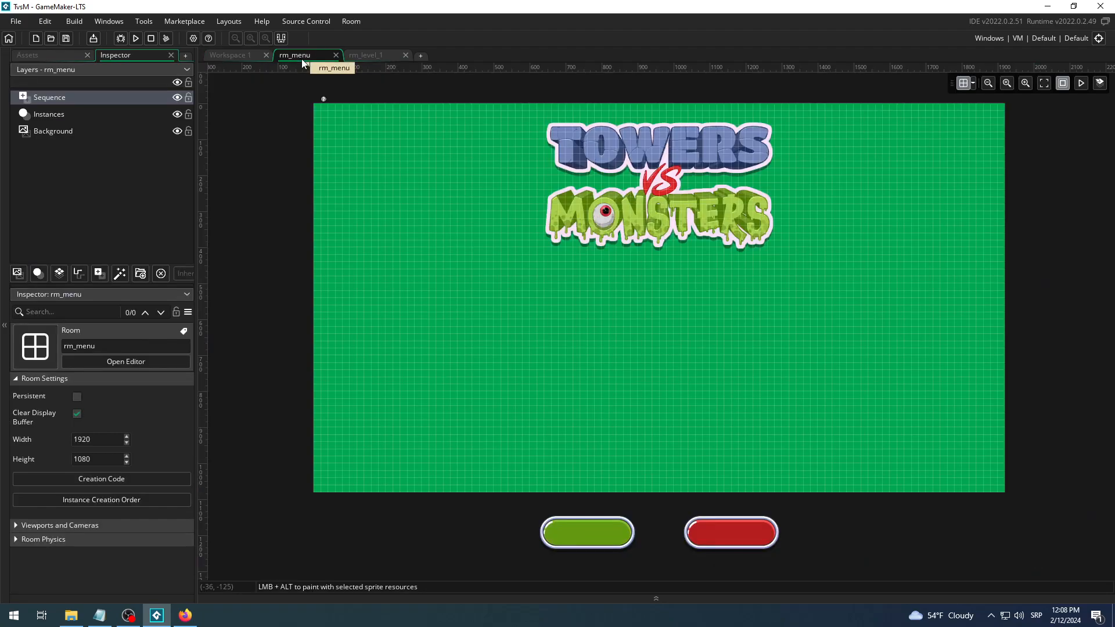
pyautogui.click(363, 55)
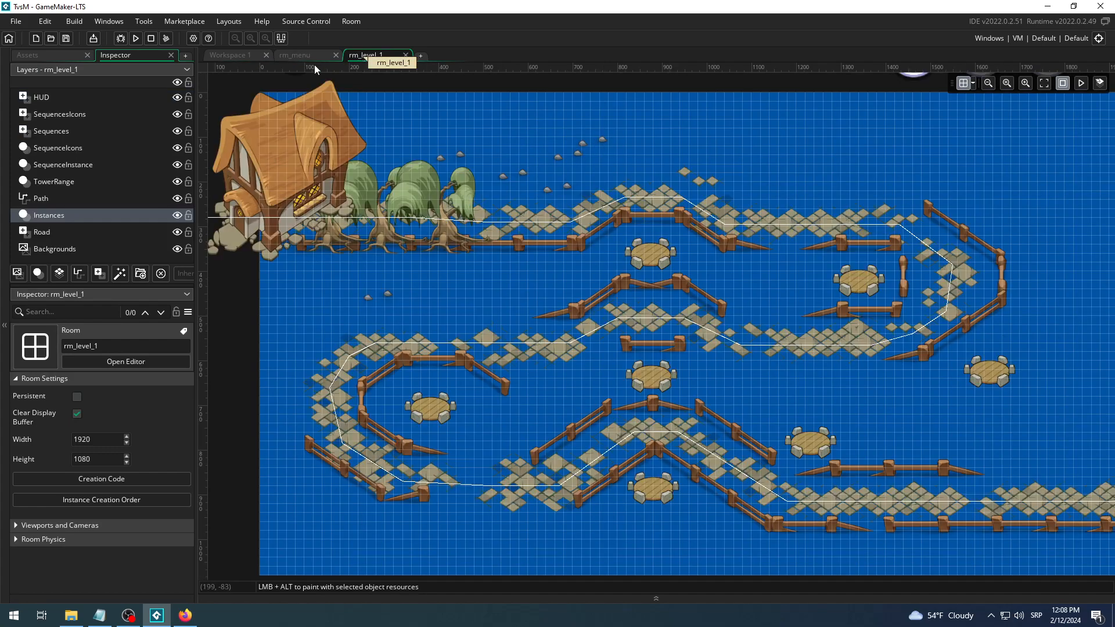
pyautogui.click(228, 57)
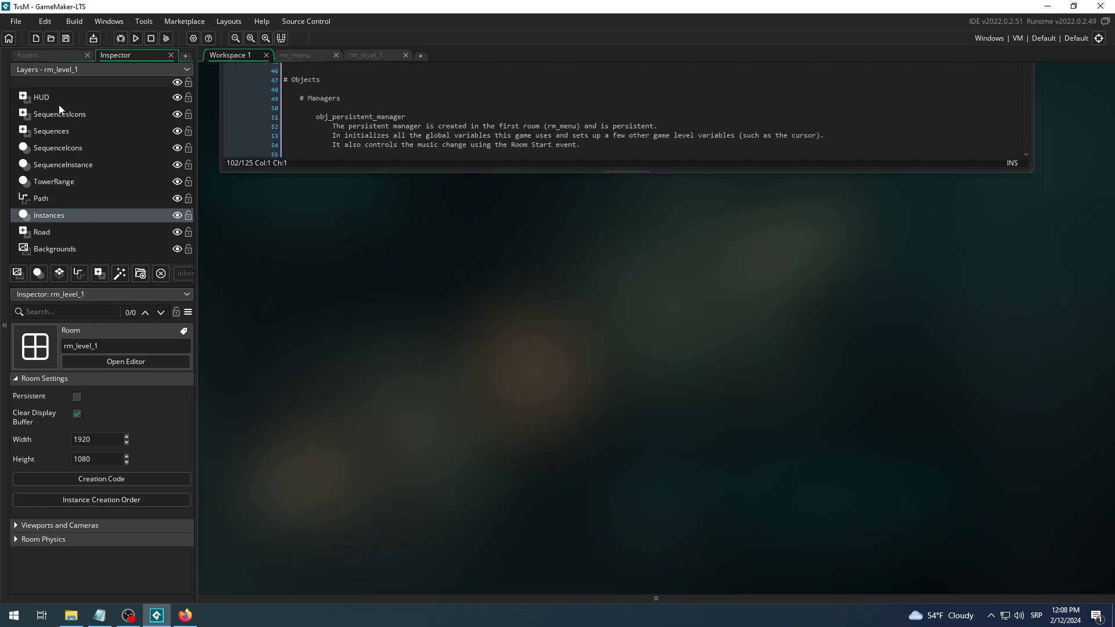
pyautogui.click(51, 55)
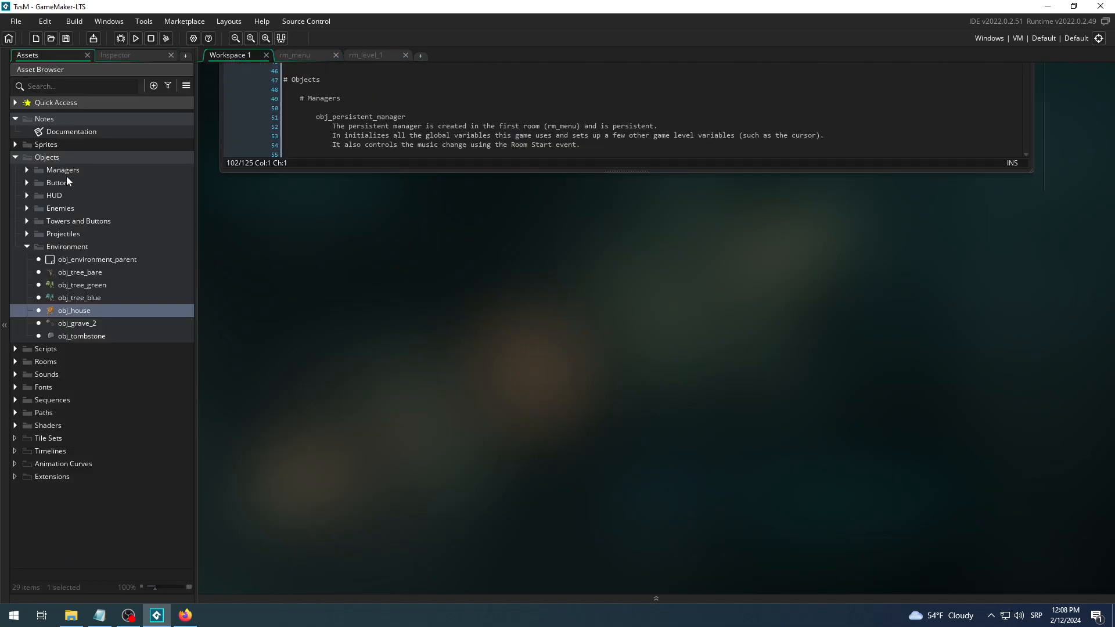
# Open obj_tree_green and obj_house and examine the Create event they inherit from obj_environment_parent.
pyautogui.doubleClick(95, 284)
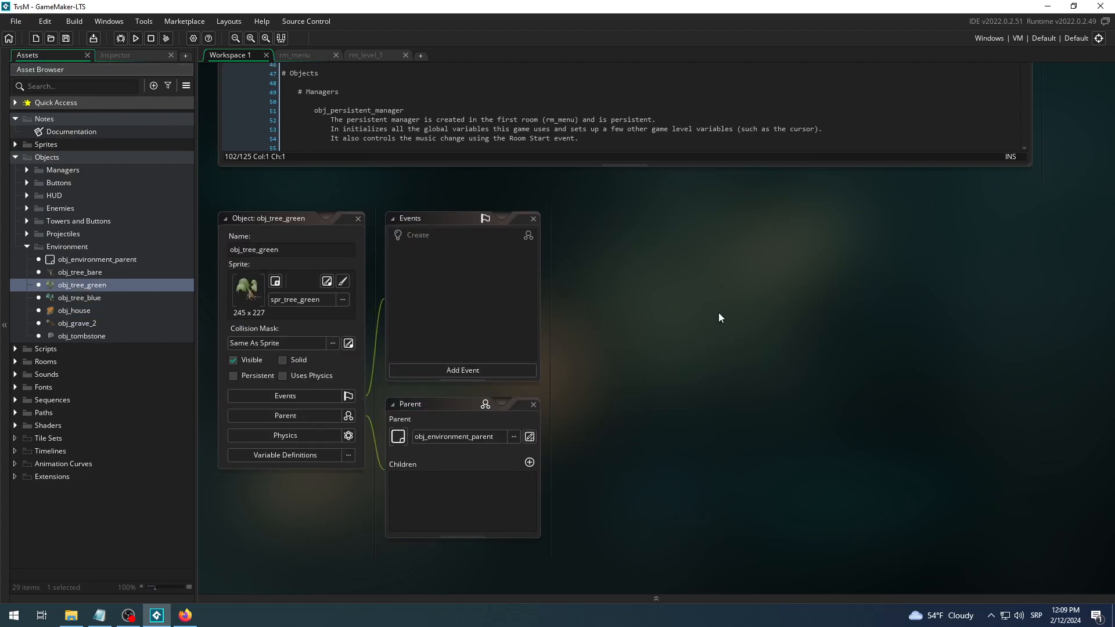
pyautogui.doubleClick(61, 311)
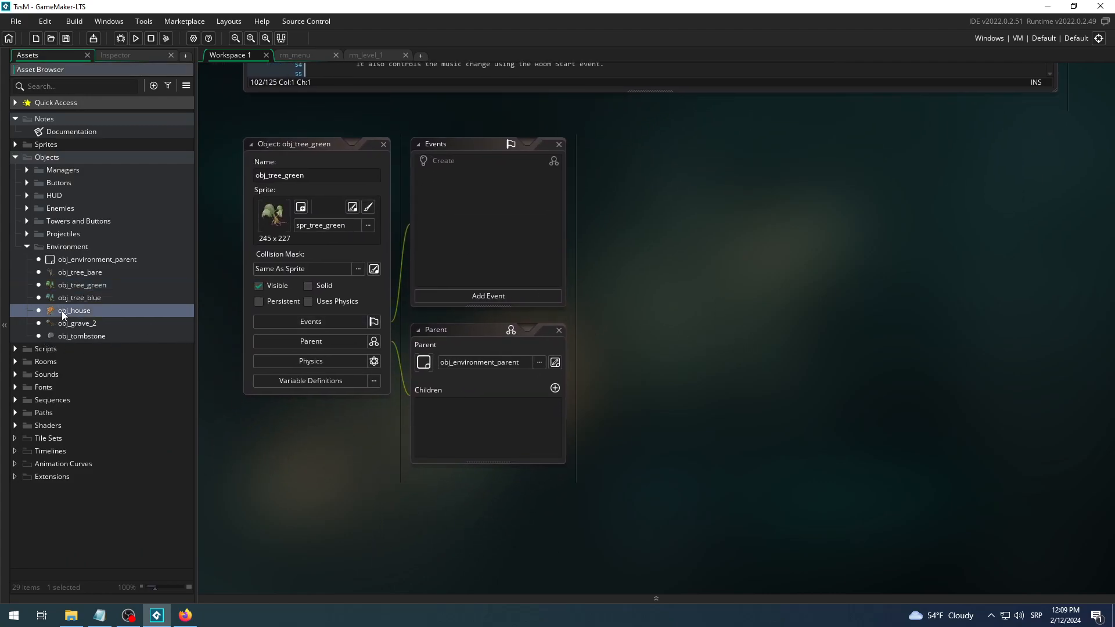
pyautogui.scroll(7, 735, 340)
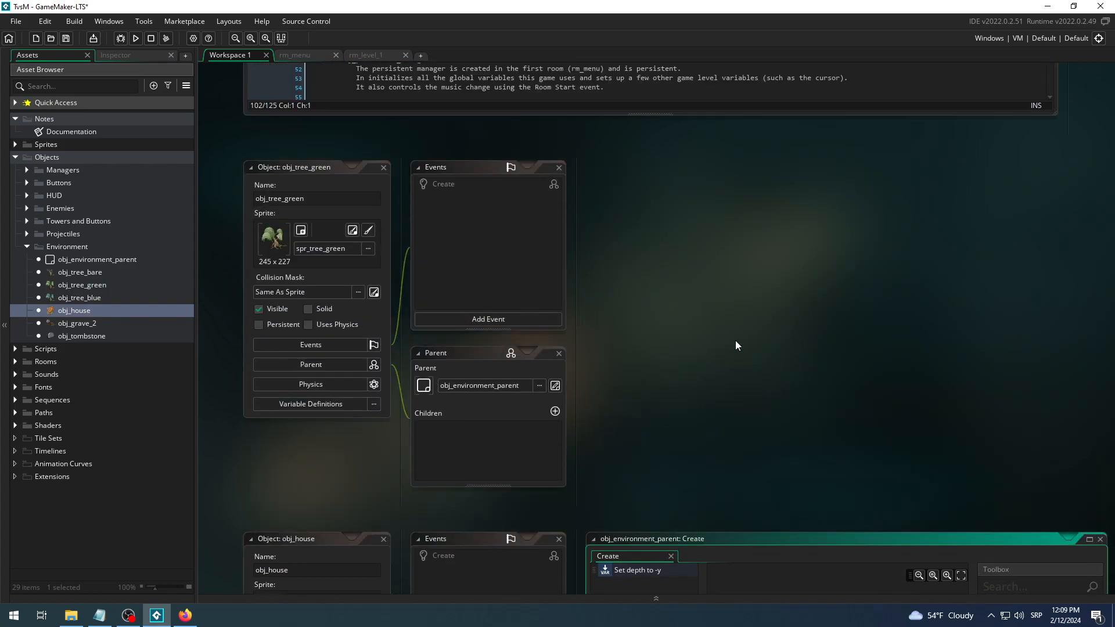
pyautogui.doubleClick(465, 221)
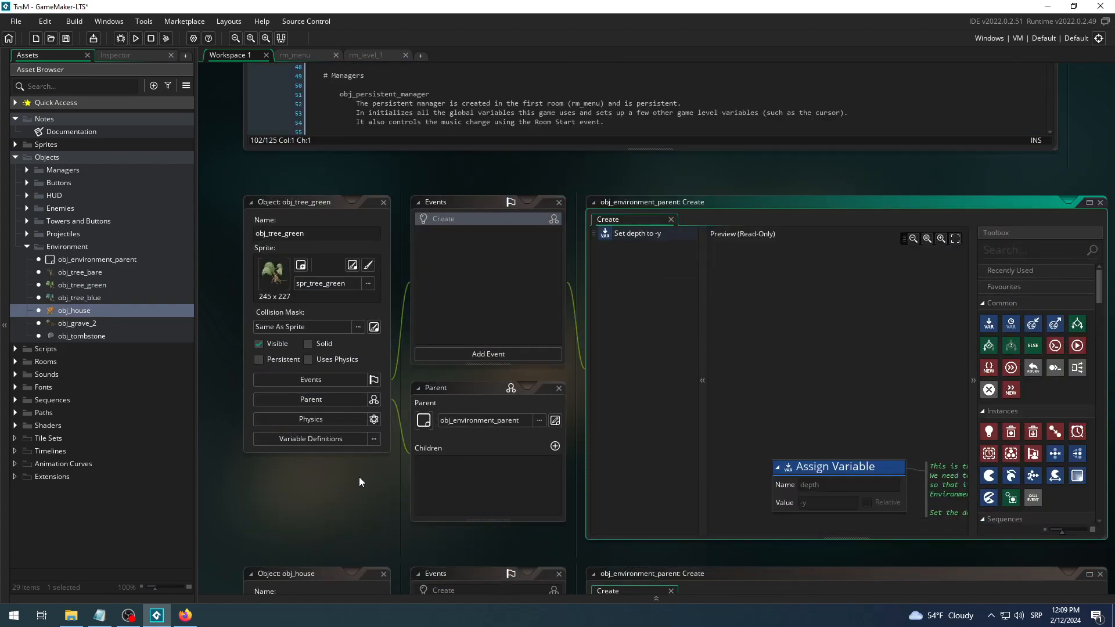
pyautogui.moveTo(359, 477); pyautogui.dragTo(295, 447, button='middle')
pyautogui.moveTo(734, 292); pyautogui.dragTo(773, 237, button='middle')
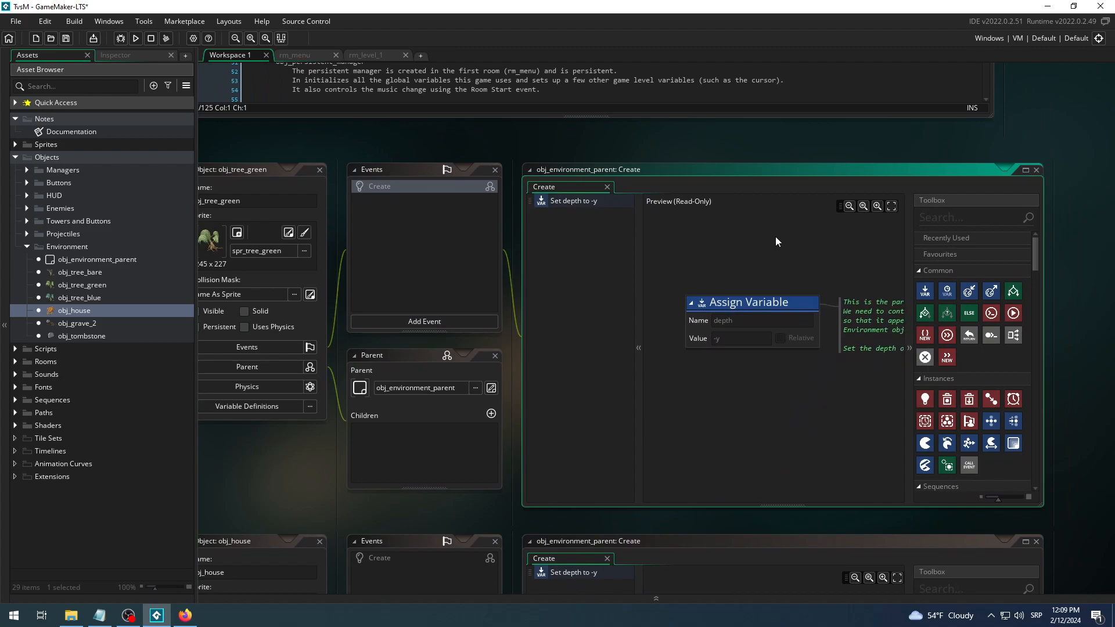
pyautogui.moveTo(1087, 294); pyautogui.dragTo(929, 288, button='middle')
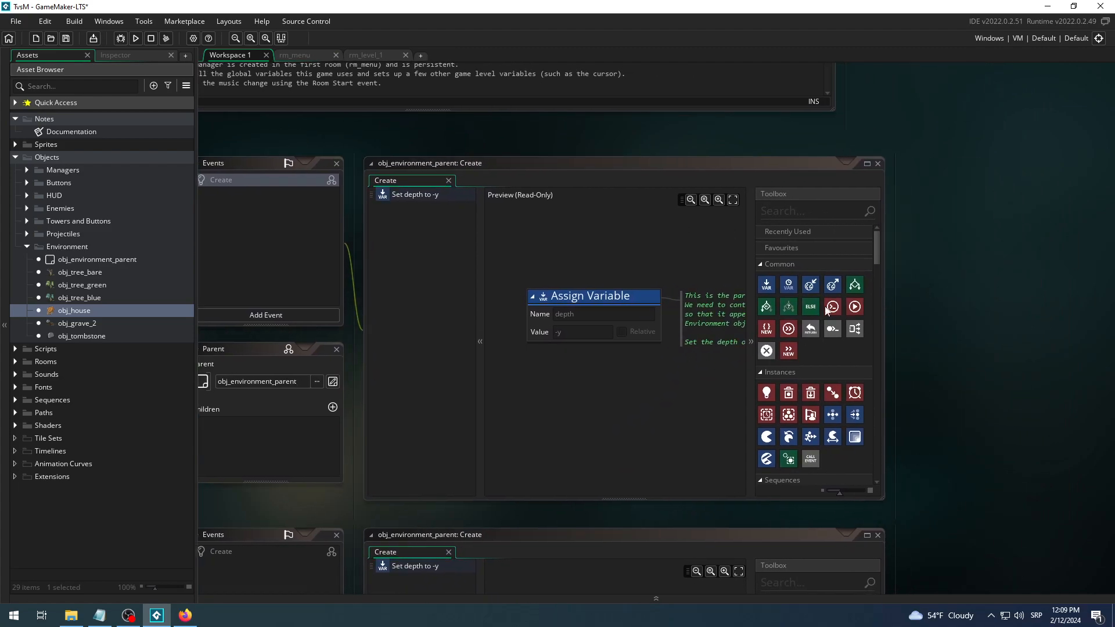
# Hide the toolbox and widen obj_tree_green's inherited Create event to examine its Assign Variable action for depth.
pyautogui.click(752, 342)
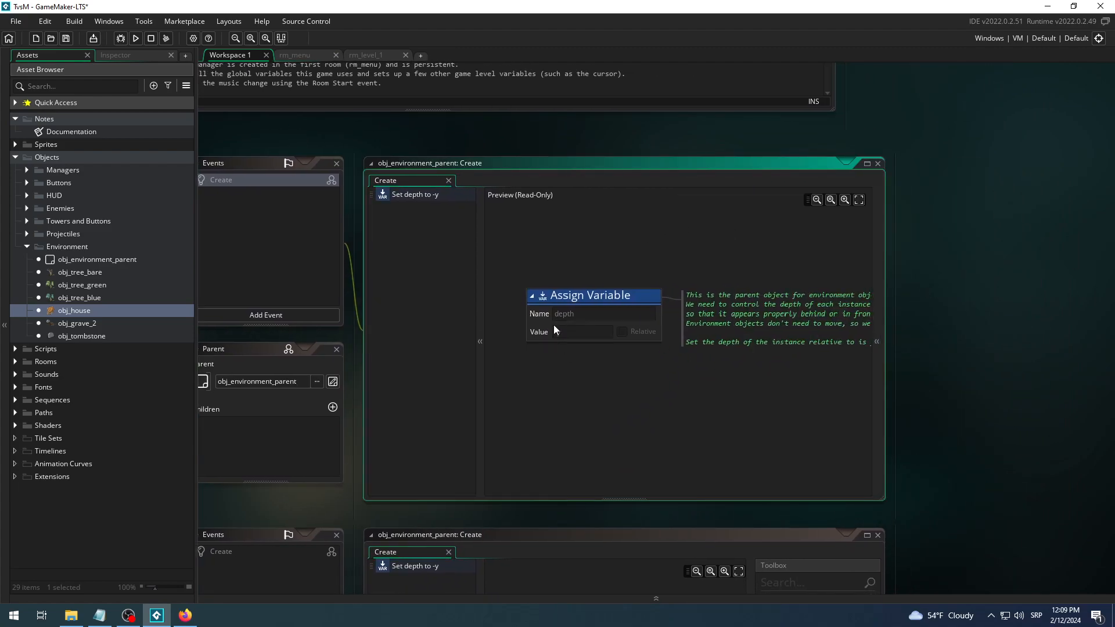
pyautogui.keyDown('ctrl'); pyautogui.scroll(5, 553, 325); pyautogui.keyUp('ctrl')
pyautogui.moveTo(646, 398); pyautogui.dragTo(688, 356, button='middle')
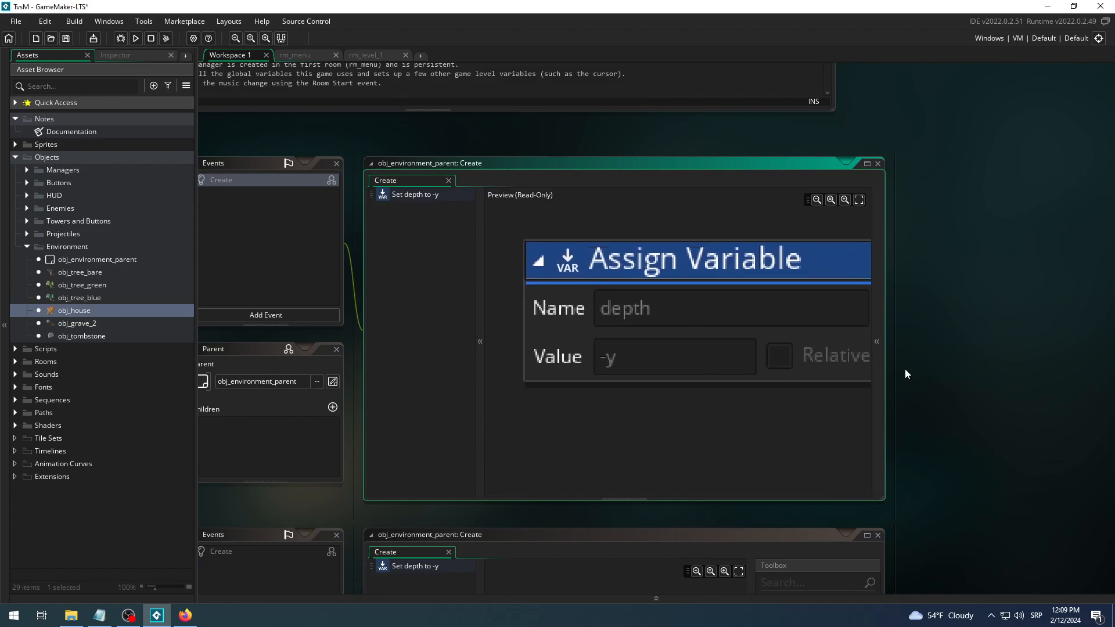
pyautogui.moveTo(885, 368); pyautogui.dragTo(1054, 372)
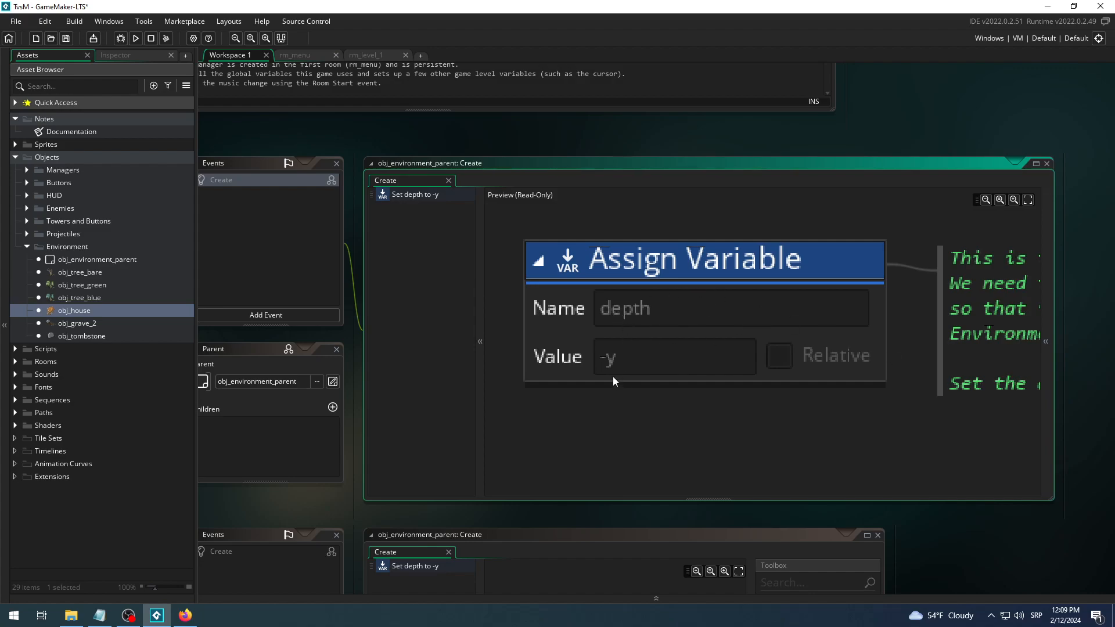
pyautogui.scroll(3, 568, 382)
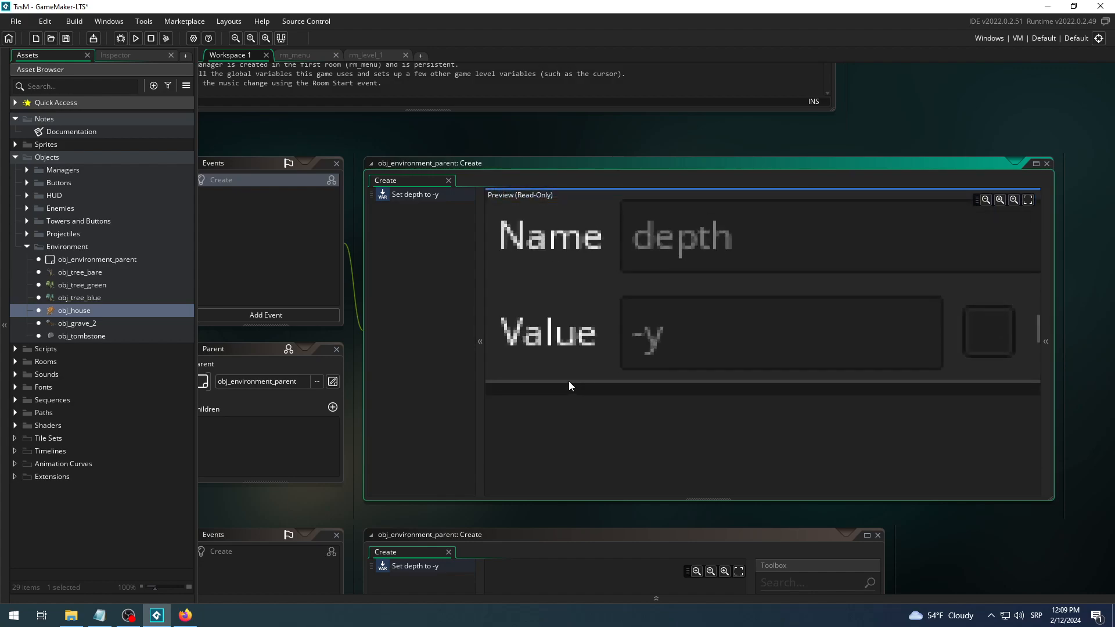
pyautogui.moveTo(594, 406); pyautogui.dragTo(648, 436, button='middle')
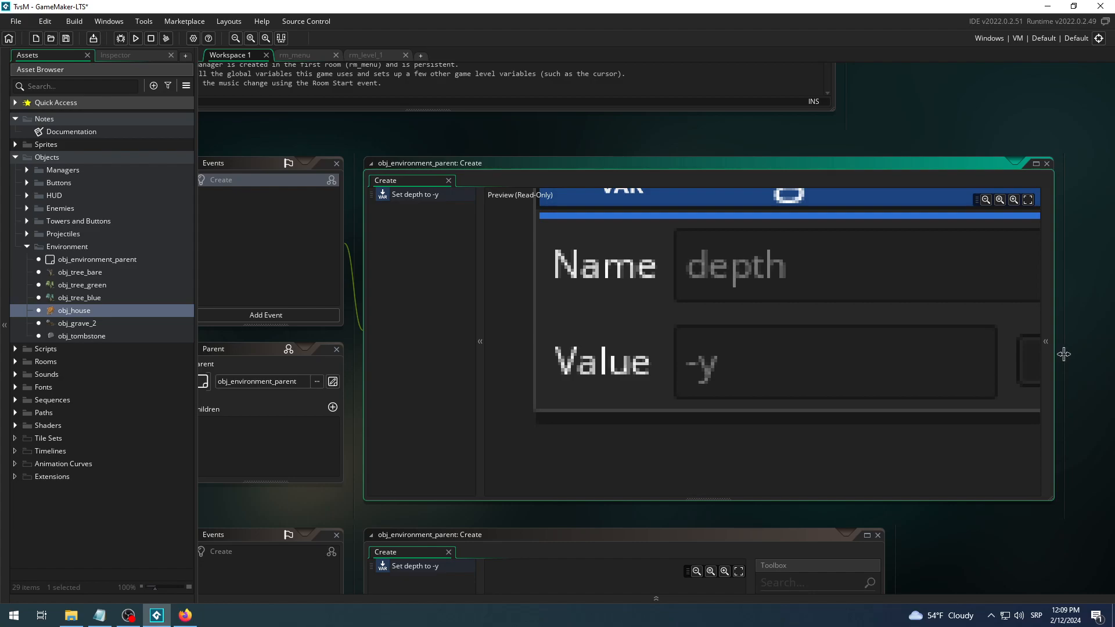
# Find obj_house's inherited Create event and enlarge its window to examine the depth assignment and its comment.
pyautogui.keyDown('ctrl'); pyautogui.scroll(-3, 1073, 349); pyautogui.keyUp('ctrl')
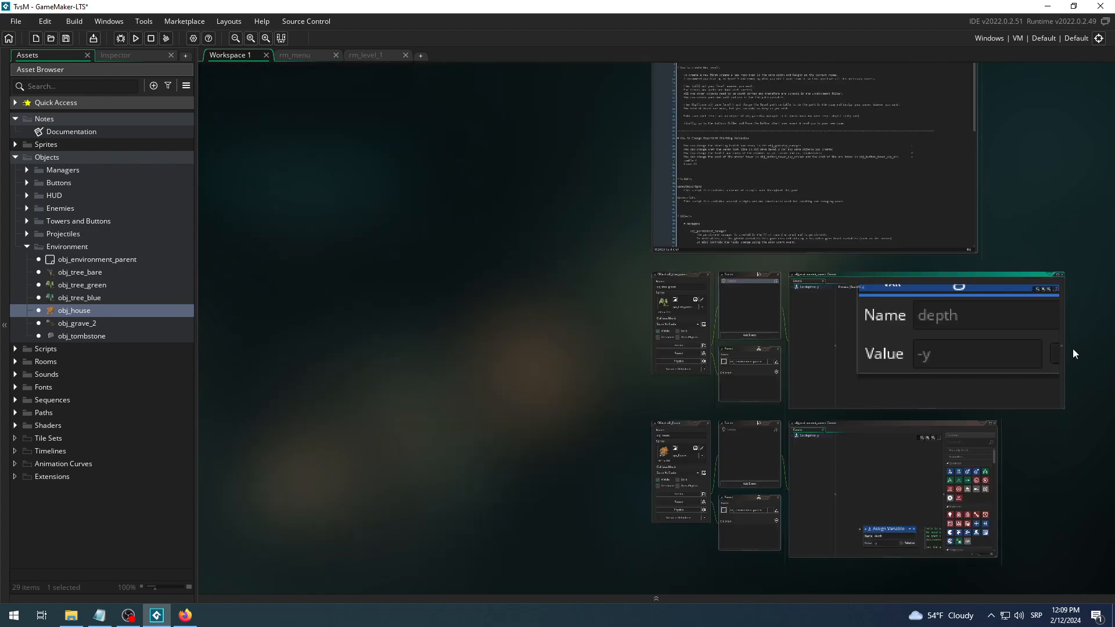
pyautogui.keyDown('ctrl'); pyautogui.scroll(2, 1073, 350); pyautogui.keyUp('ctrl')
pyautogui.scroll(-1, 1072, 349)
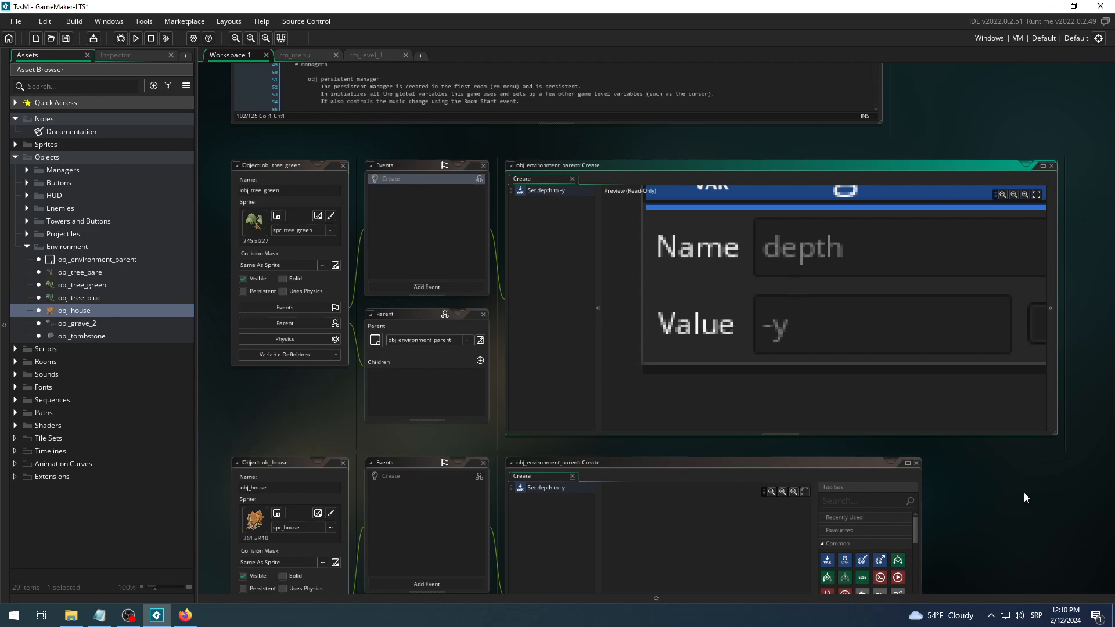
pyautogui.scroll(-3, 1031, 469)
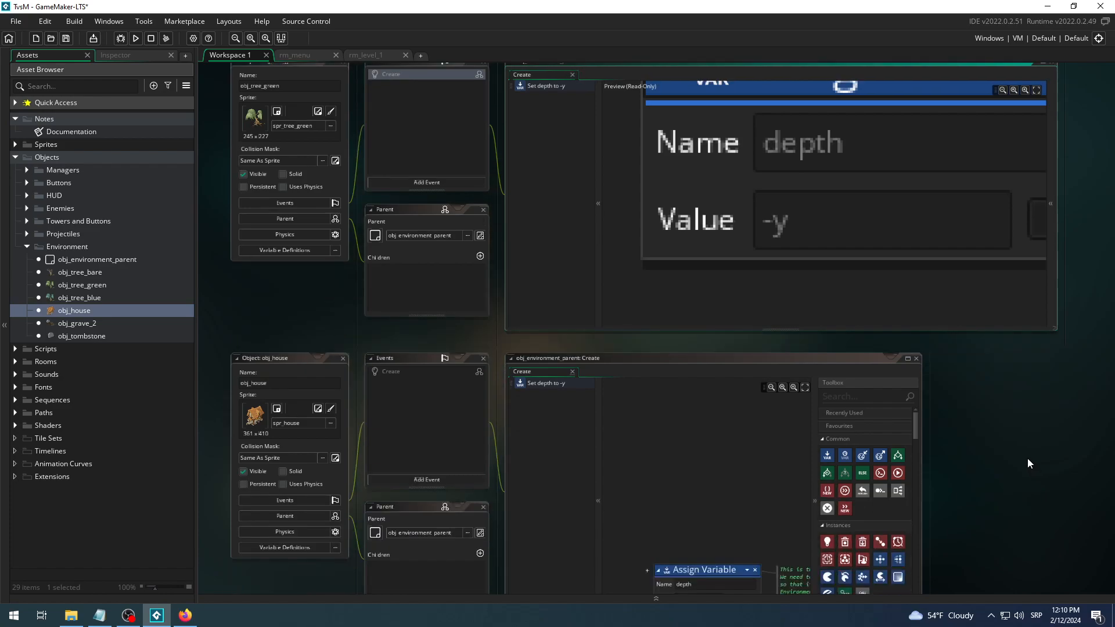
pyautogui.scroll(-1, 1026, 457)
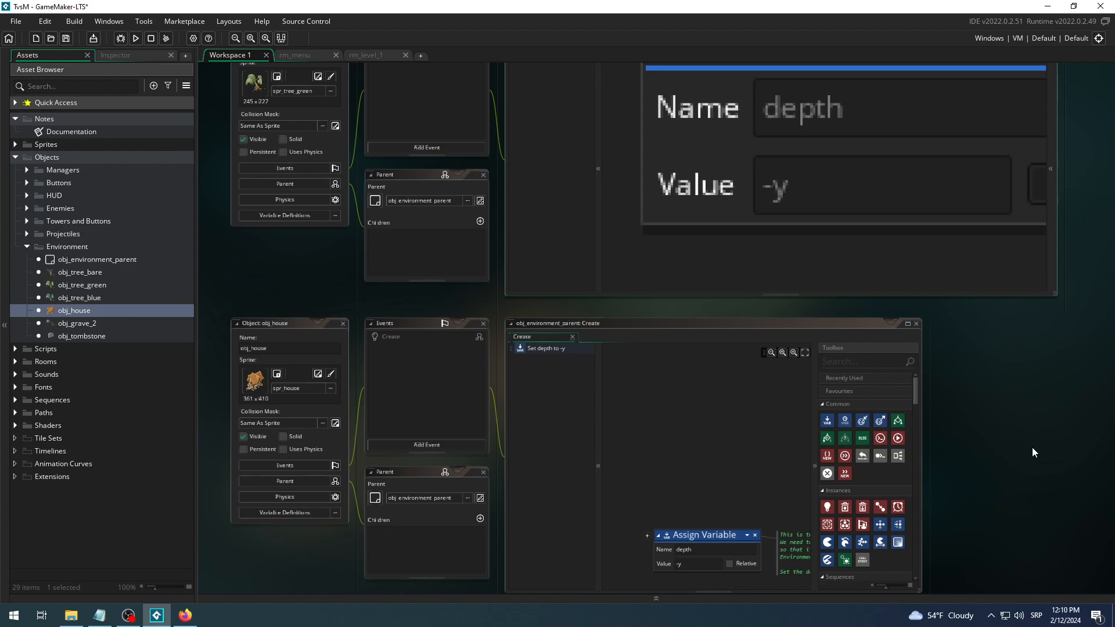
pyautogui.scroll(-3, 1030, 447)
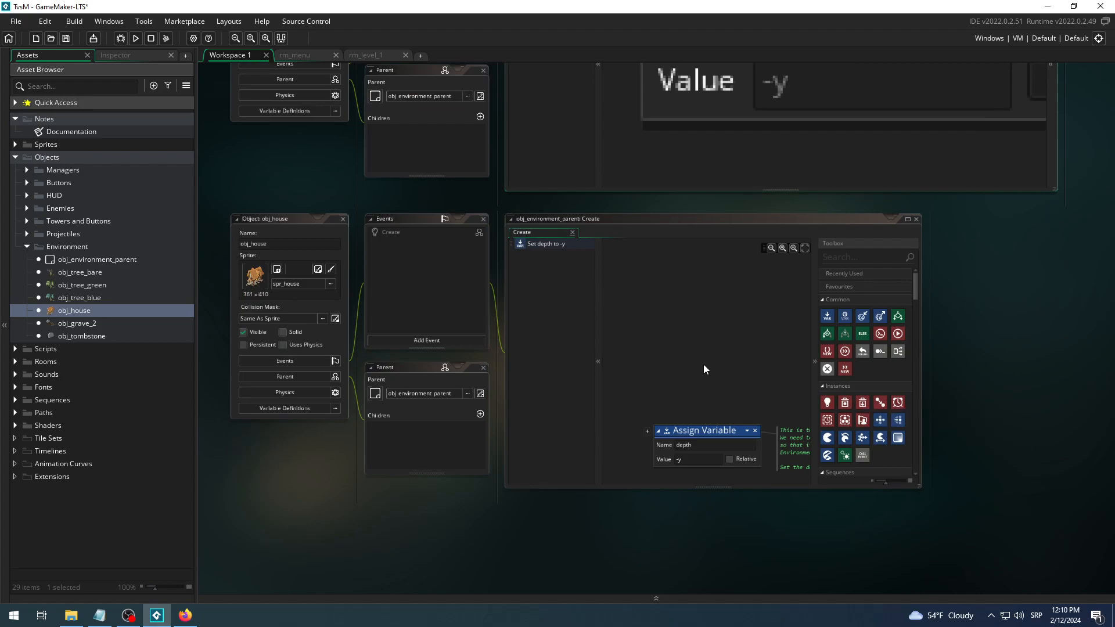
pyautogui.keyDown('ctrl'); pyautogui.scroll(2, 706, 369); pyautogui.keyUp('ctrl')
pyautogui.scroll(-3, 677, 353)
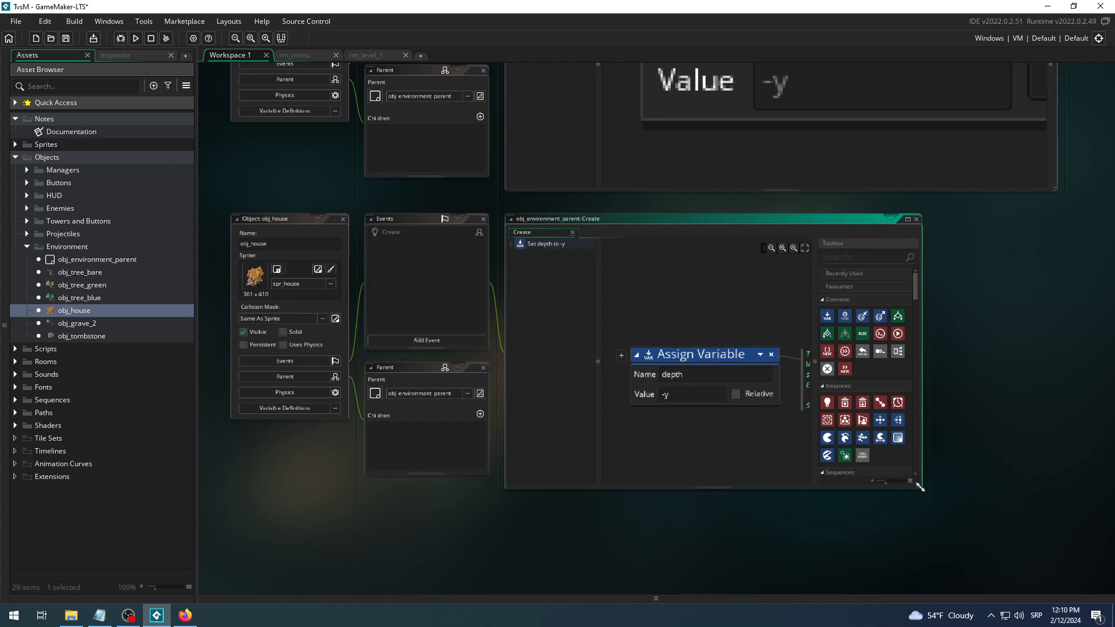
pyautogui.moveTo(921, 487); pyautogui.dragTo(1065, 567)
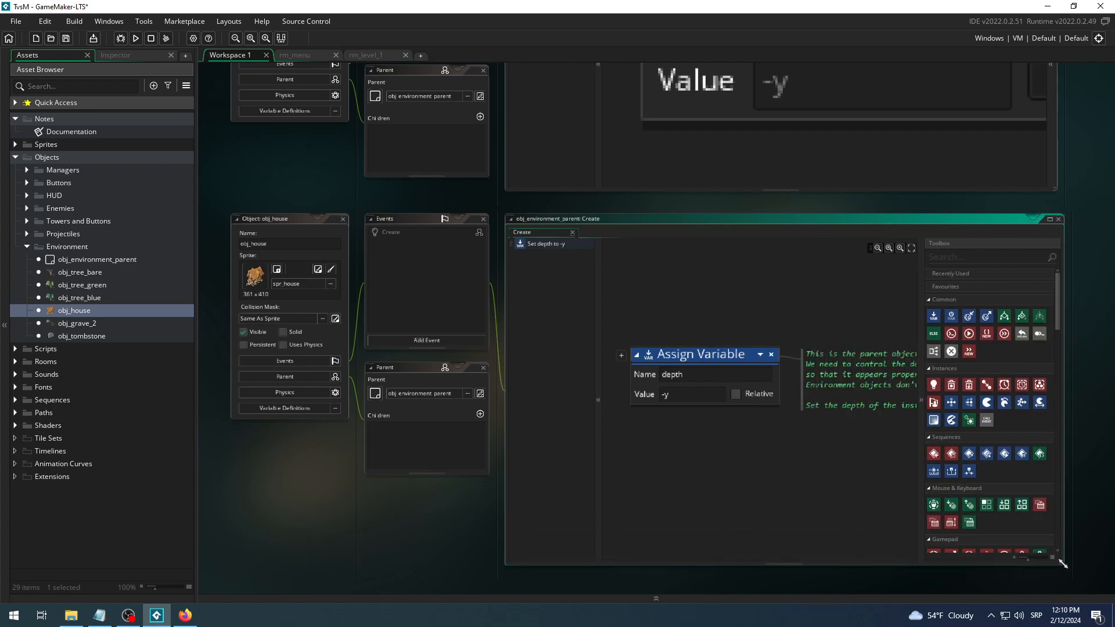
# Compare the inherited depth assignments of obj_tree_green and obj_house, including the comment beside the action.
pyautogui.scroll(5, 421, 466)
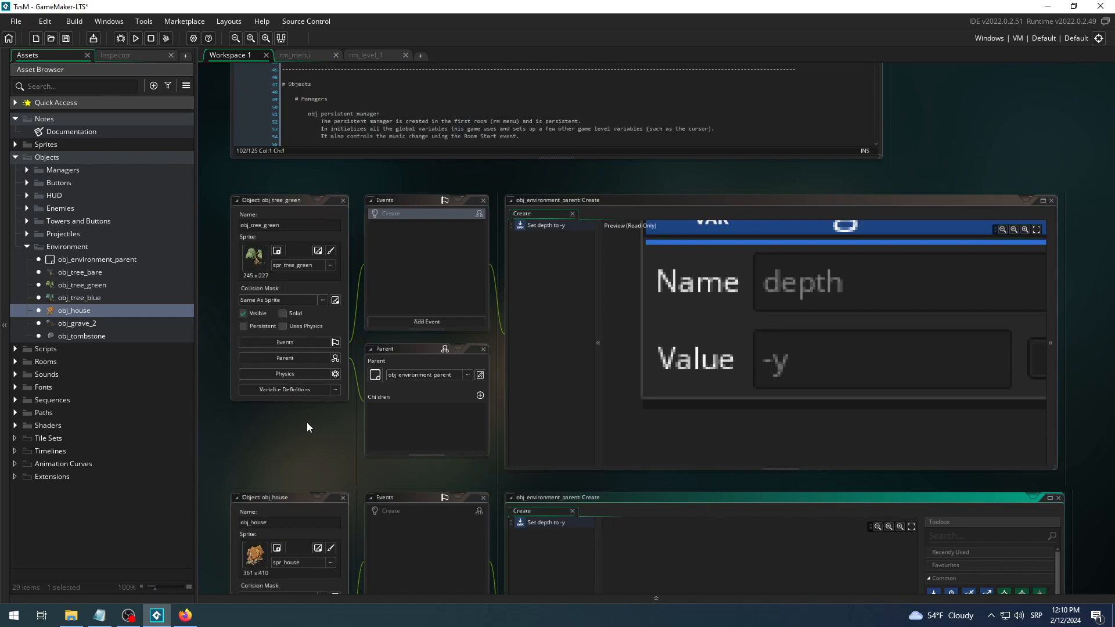
pyautogui.scroll(-3, 366, 444)
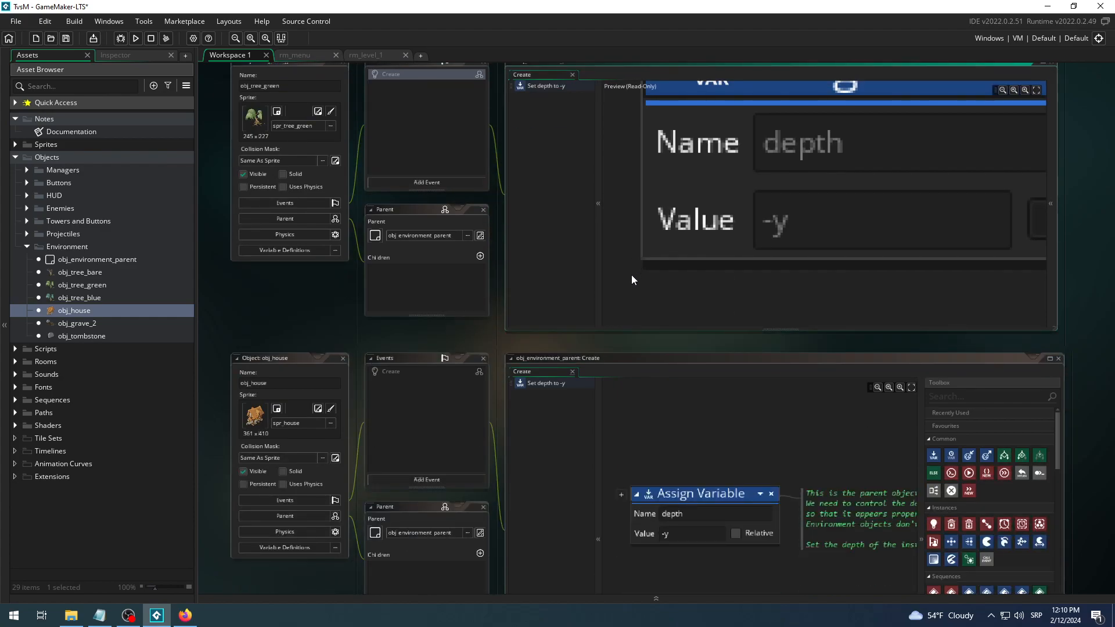
pyautogui.keyDown('ctrl'); pyautogui.scroll(-3, 628, 263); pyautogui.keyUp('ctrl')
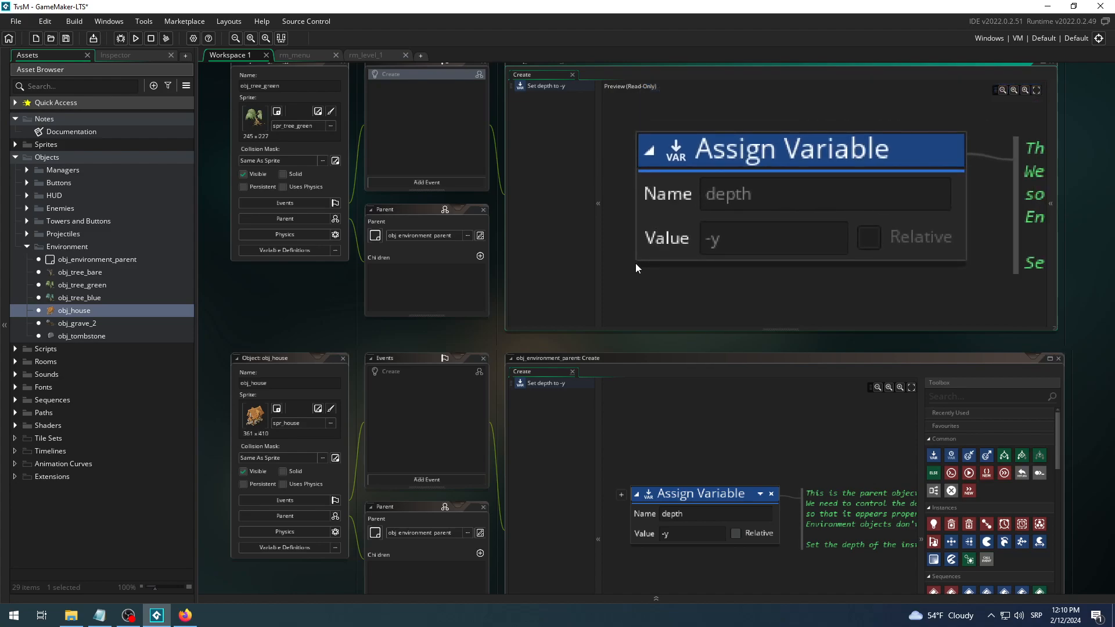
pyautogui.moveTo(270, 316)
pyautogui.mouseDown(button='middle')
pyautogui.moveTo(307, 298)
pyautogui.moveTo(322, 244)
pyautogui.moveTo(280, 272)
pyautogui.moveTo(282, 312)
pyautogui.mouseUp(button='middle')
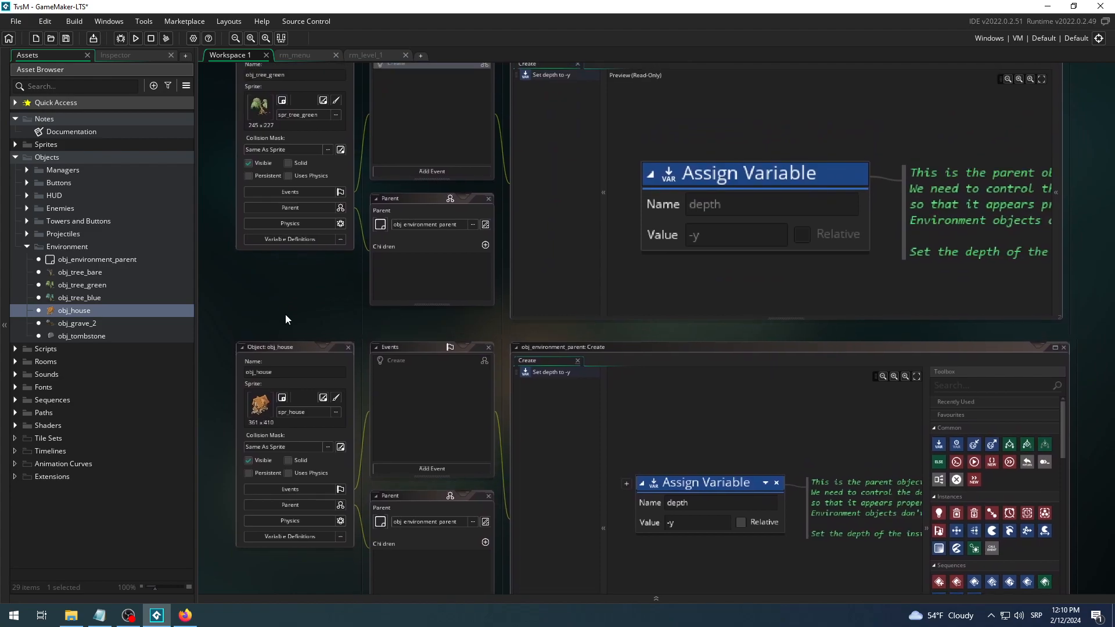
# Close the obj_house and obj_tree_green editors and go back to the rm_level_1 room.
pyautogui.click(347, 349)
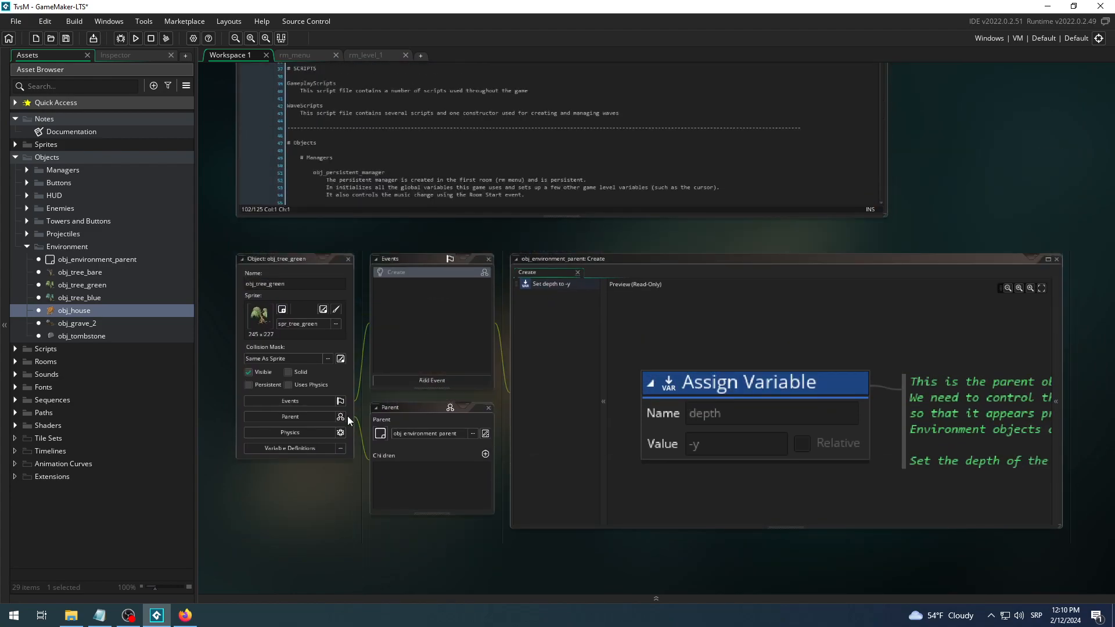
pyautogui.click(349, 328)
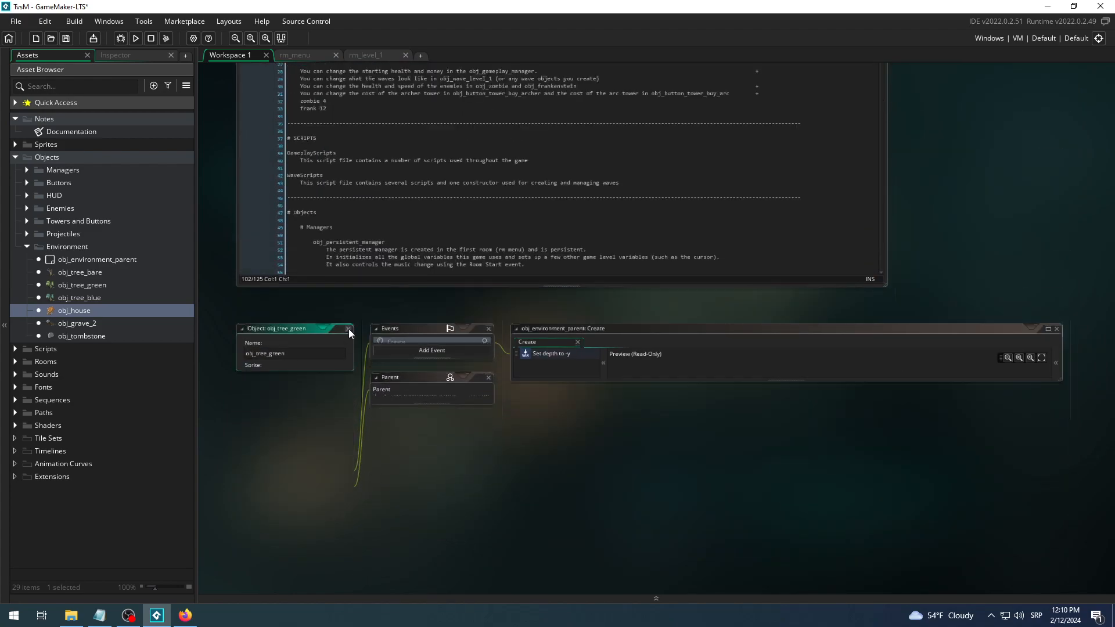
pyautogui.click(285, 56)
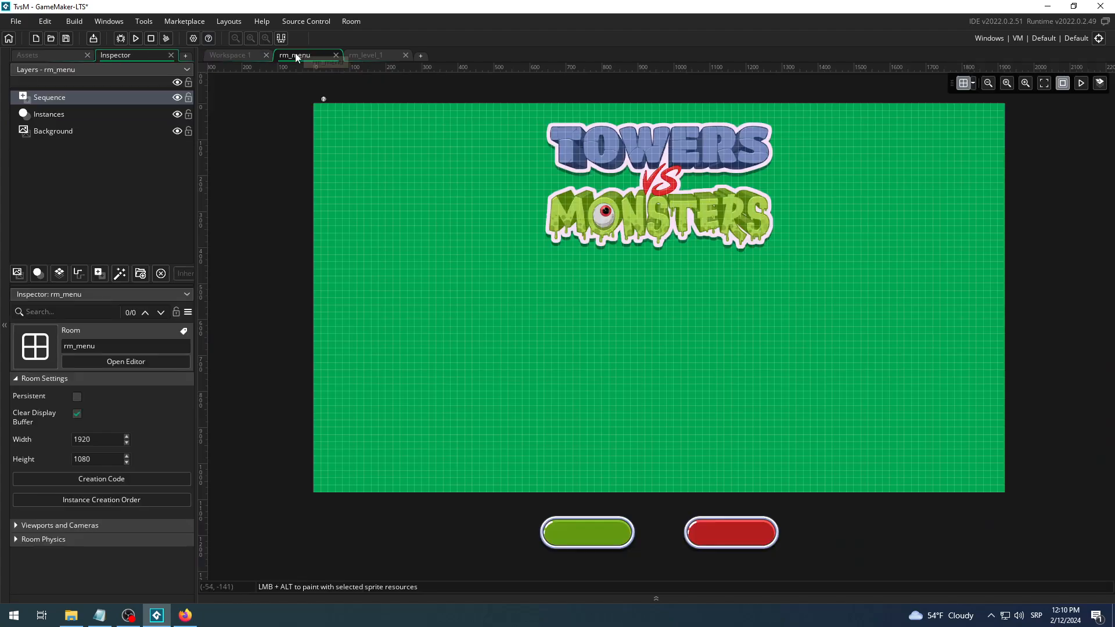
pyautogui.click(361, 54)
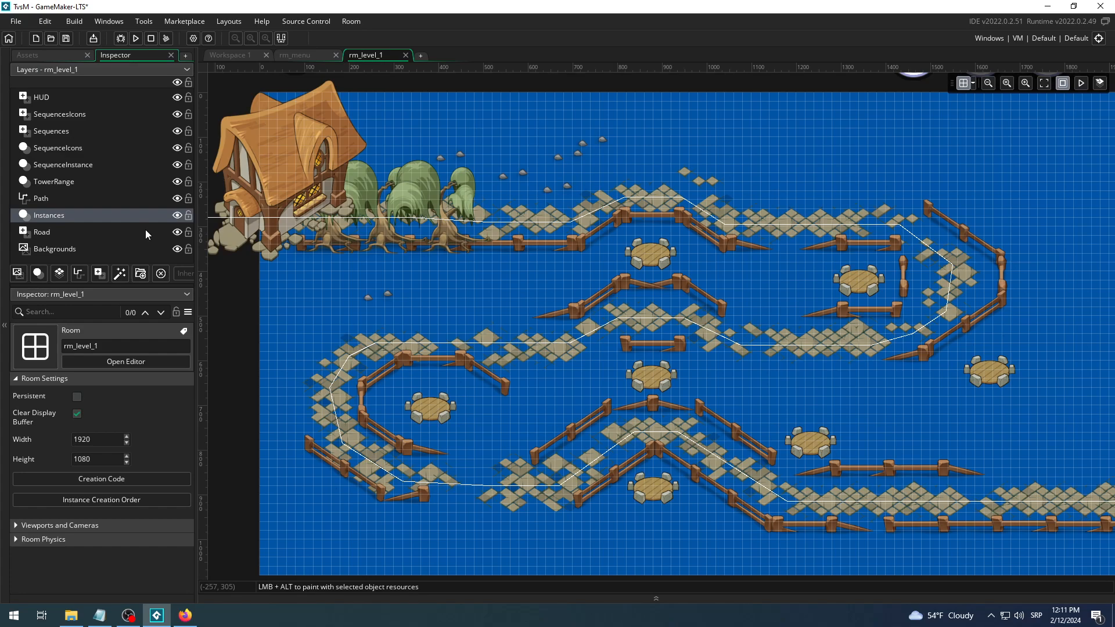
pyautogui.click(129, 616)
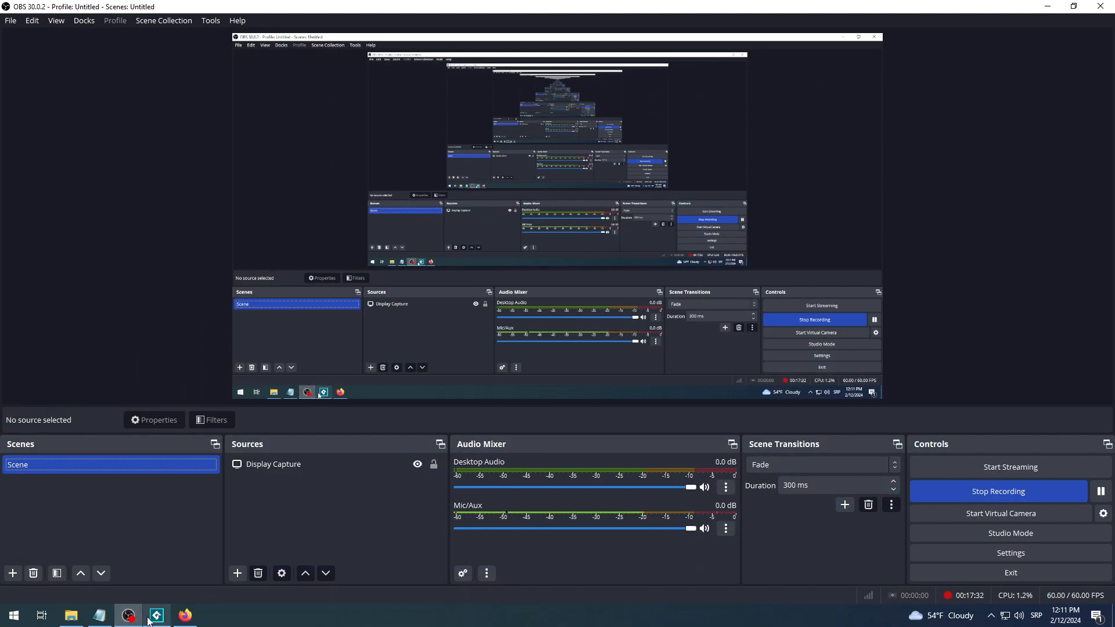
pyautogui.moveTo(157, 620)
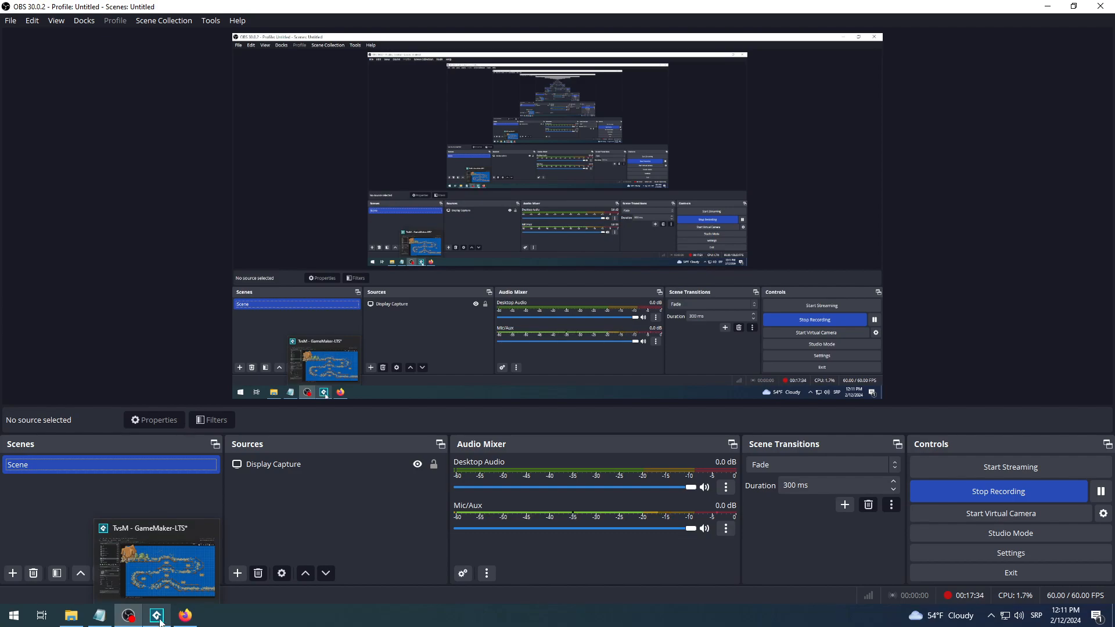
pyautogui.click(158, 618)
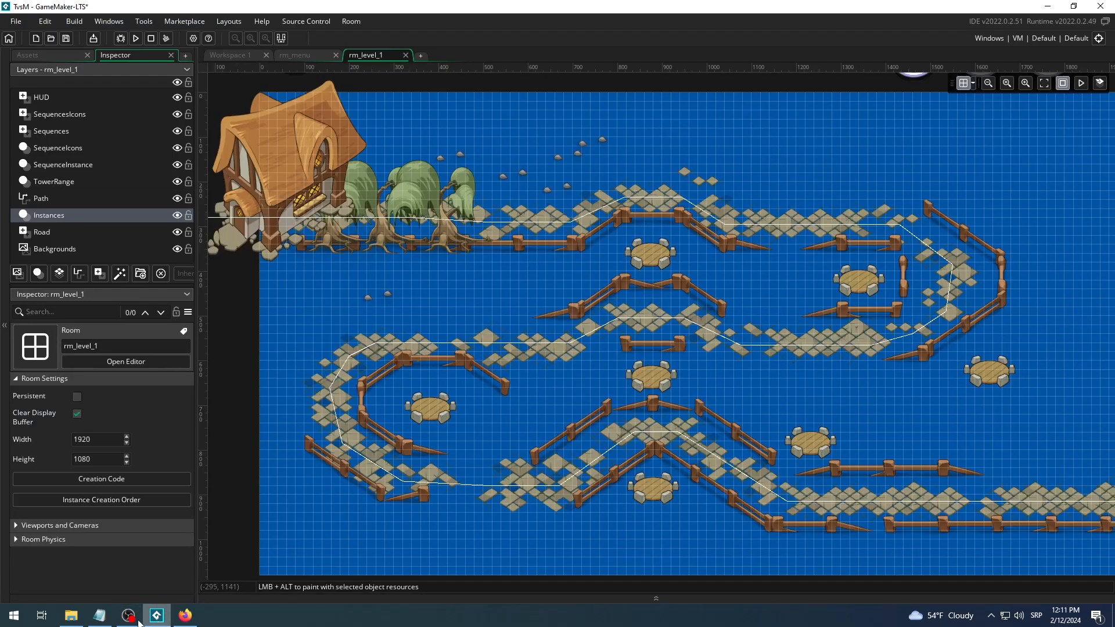